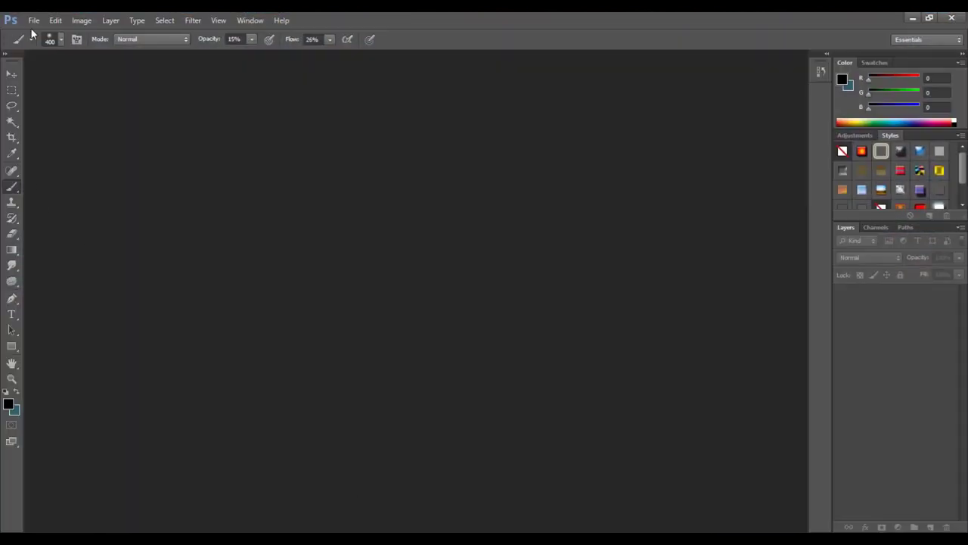
# Step: Create a new document named snail, 297 × 210 mm at 300 ppi in CMYK
pyautogui.click(34, 20)
pyautogui.click(42, 32)
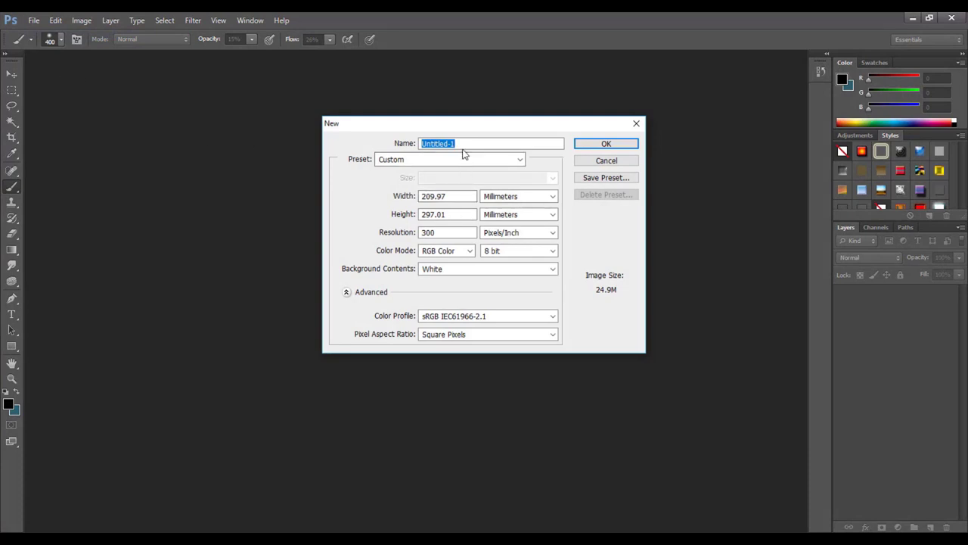
pyautogui.write('snail')
pyautogui.moveTo(475, 196); pyautogui.dragTo(385, 195)
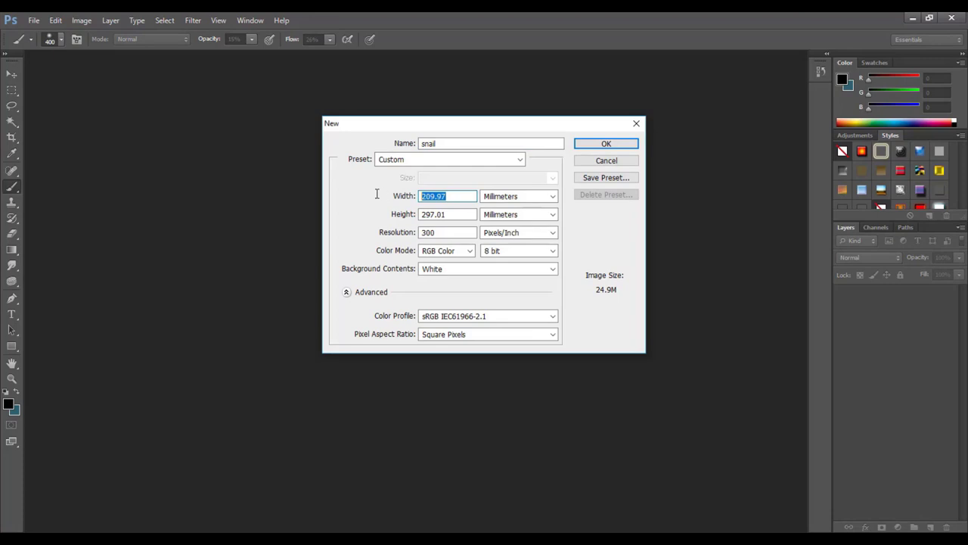
pyautogui.write('29')
pyautogui.moveTo(458, 215); pyautogui.dragTo(357, 213)
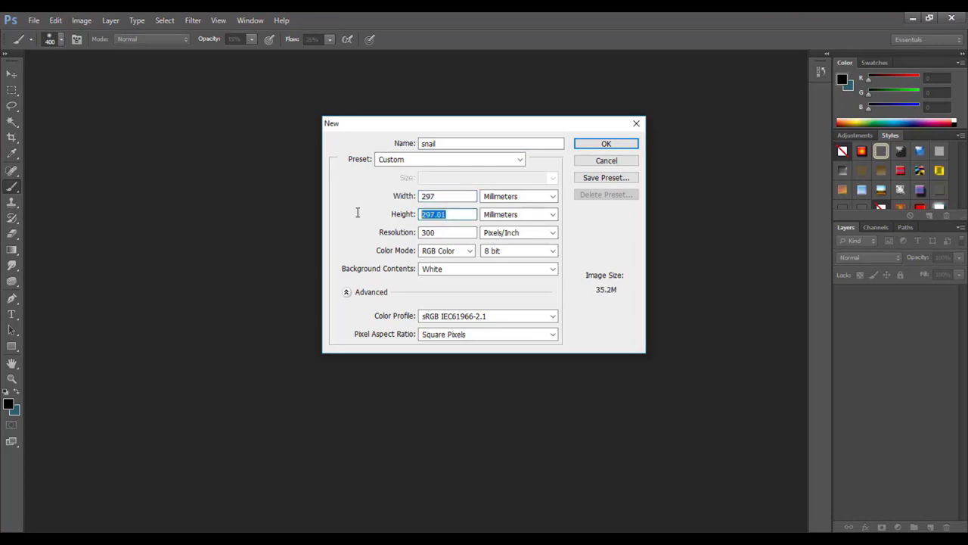
pyautogui.write('210')
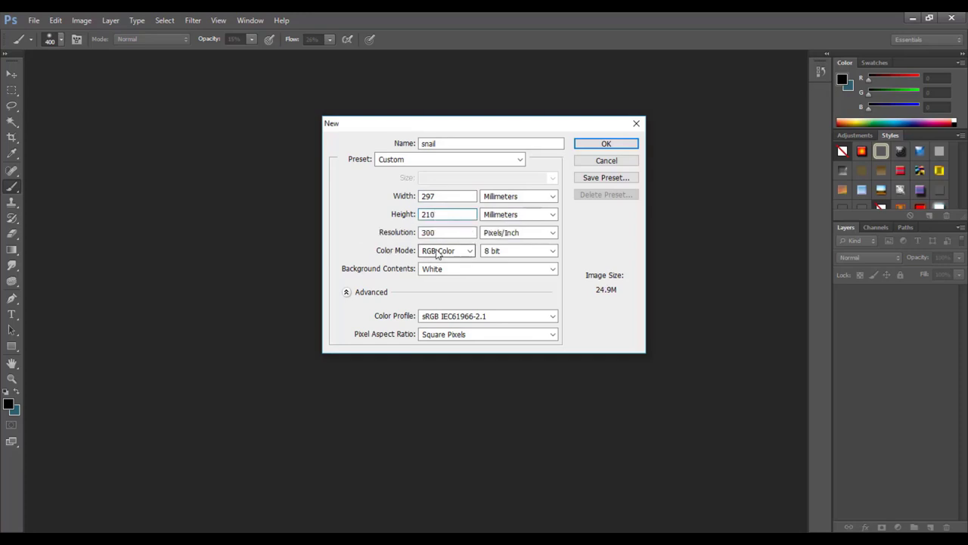
pyautogui.click(436, 251)
pyautogui.click(435, 292)
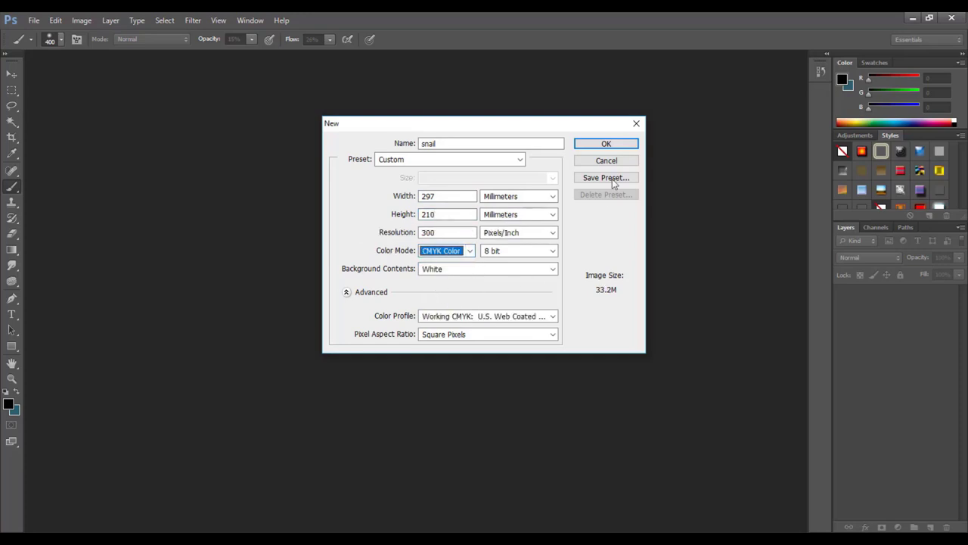
pyautogui.click(611, 145)
# Step: Convert the locked Background into Layer 0, then start File > Place
pyautogui.doubleClick(867, 294)
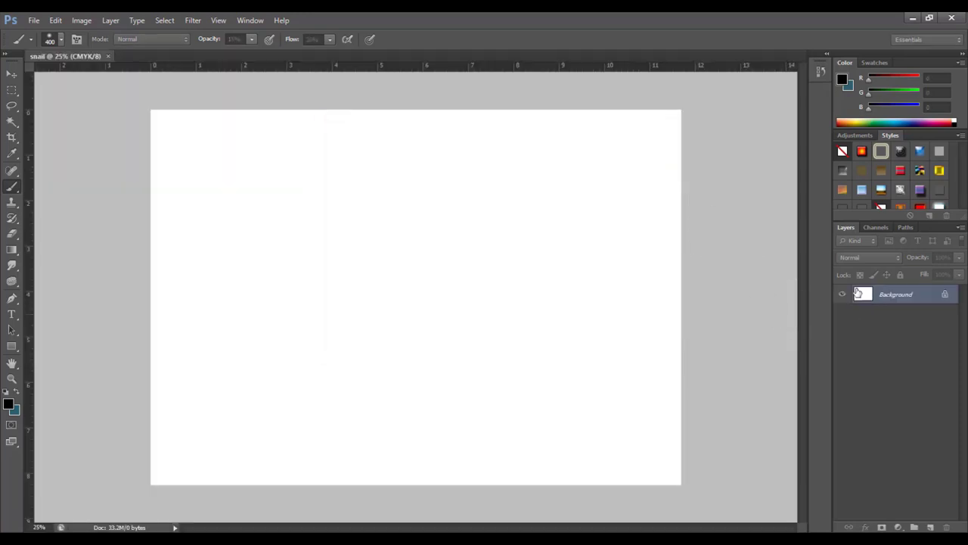
pyautogui.click(586, 181)
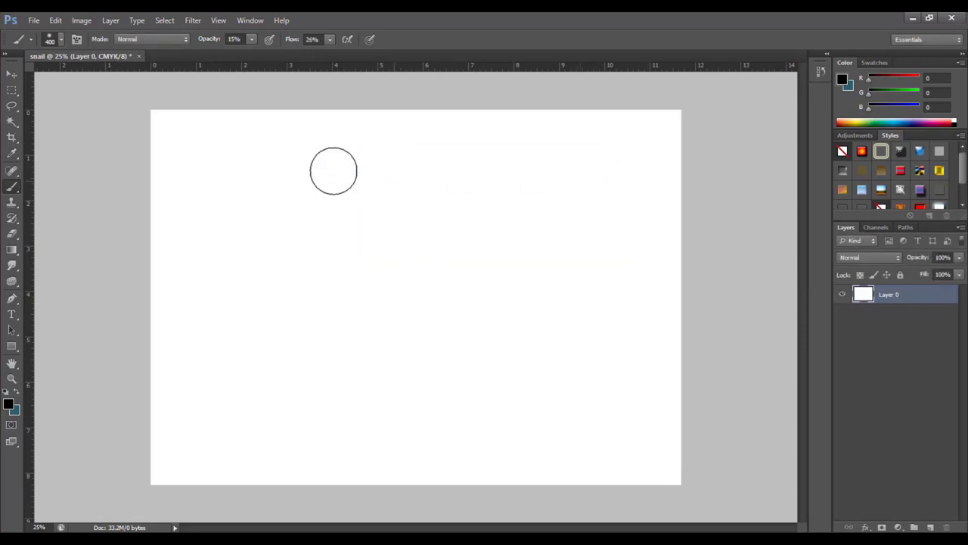
pyautogui.click(34, 19)
pyautogui.click(53, 216)
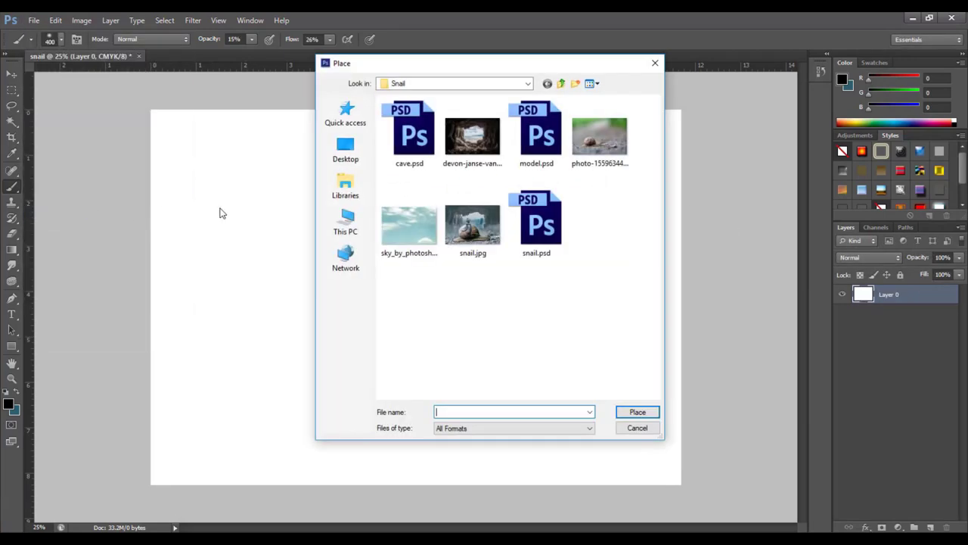
# Step: Place the snail photo and enlarge it to about 90%, moving it up and left
pyautogui.click(598, 138)
pyautogui.click(647, 412)
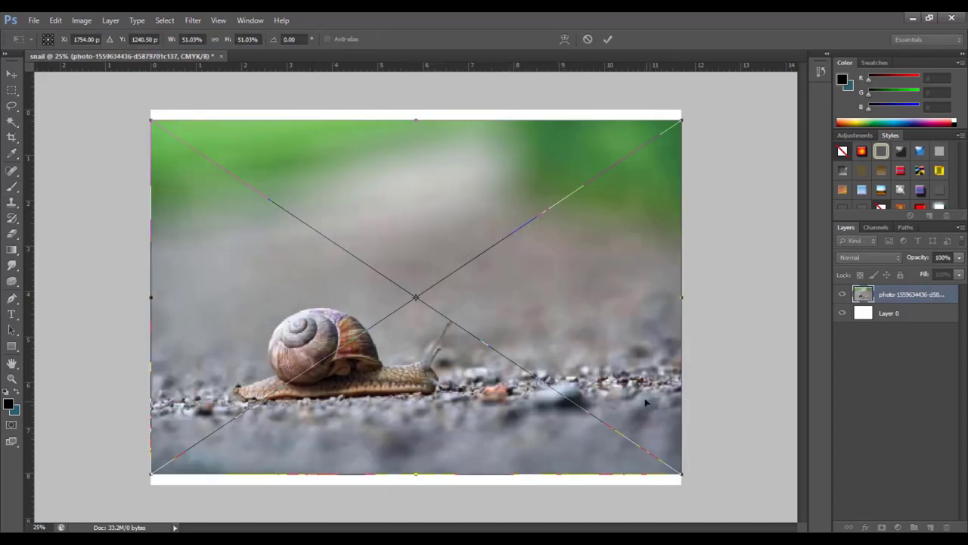
pyautogui.hotkey('ctrl', '-')
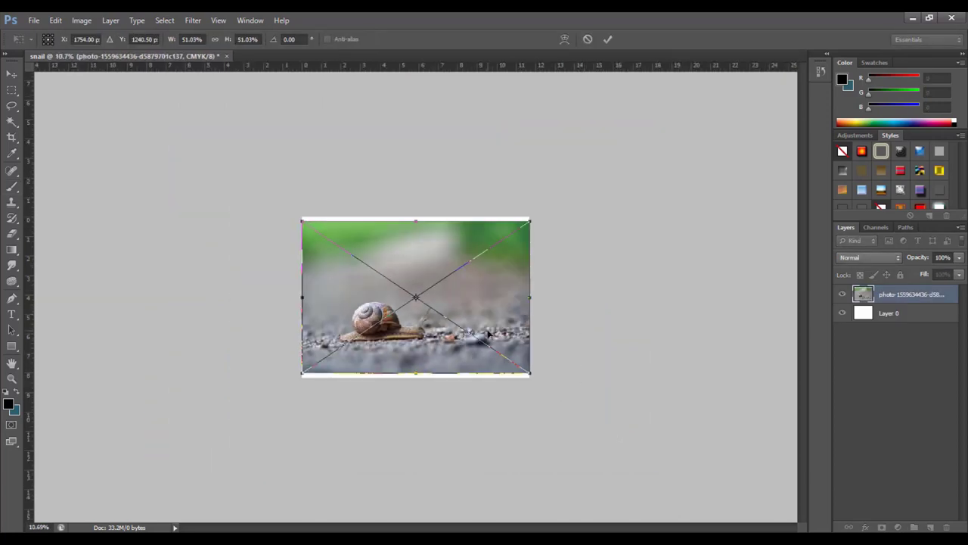
pyautogui.moveTo(508, 296); pyautogui.dragTo(488, 280)
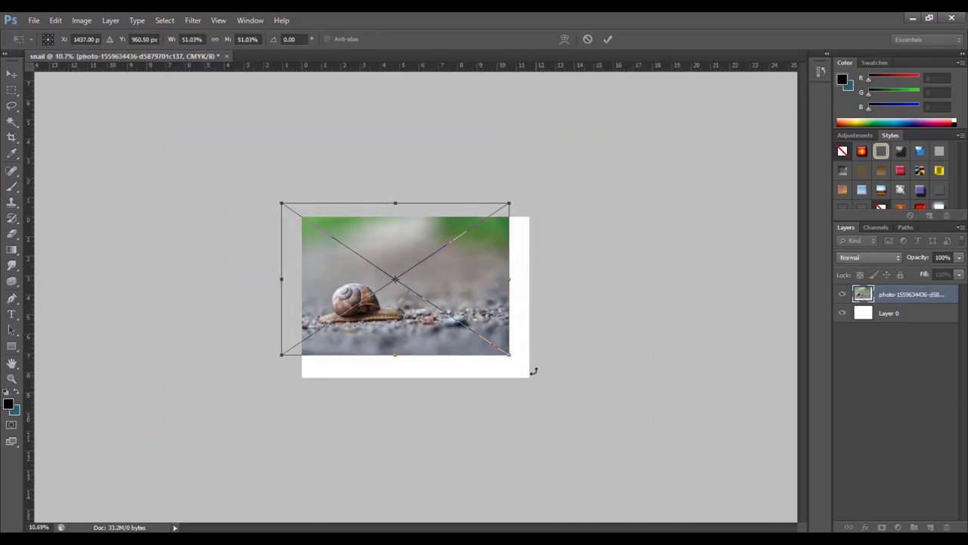
pyautogui.moveTo(512, 355); pyautogui.dragTo(668, 392)
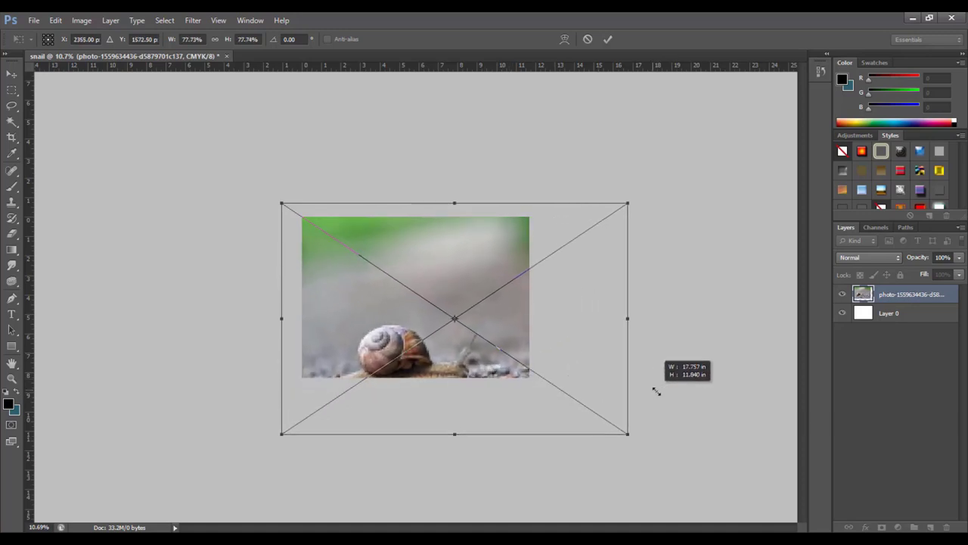
pyautogui.moveTo(522, 404); pyautogui.dragTo(516, 371)
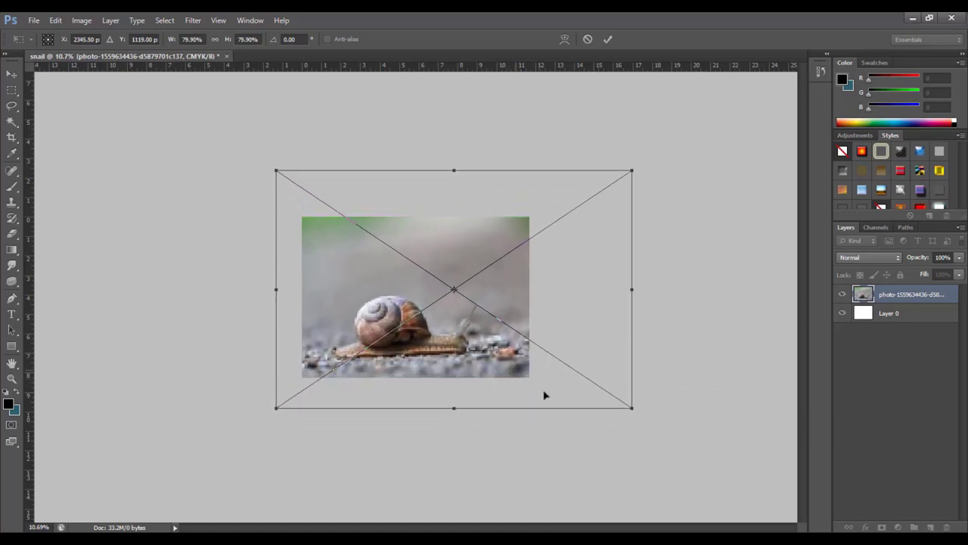
pyautogui.moveTo(630, 405); pyautogui.dragTo(675, 406)
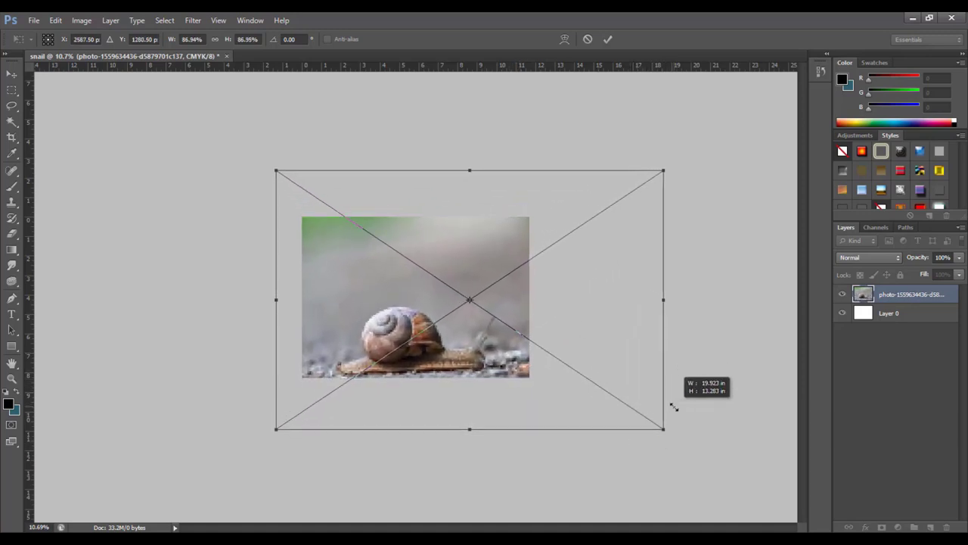
pyautogui.moveTo(450, 374); pyautogui.dragTo(447, 361)
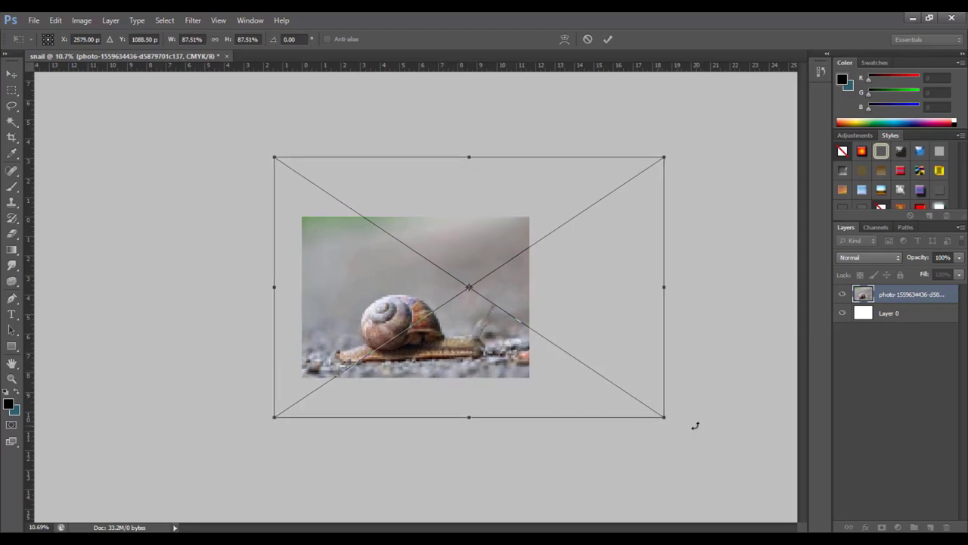
pyautogui.moveTo(664, 416); pyautogui.dragTo(676, 424)
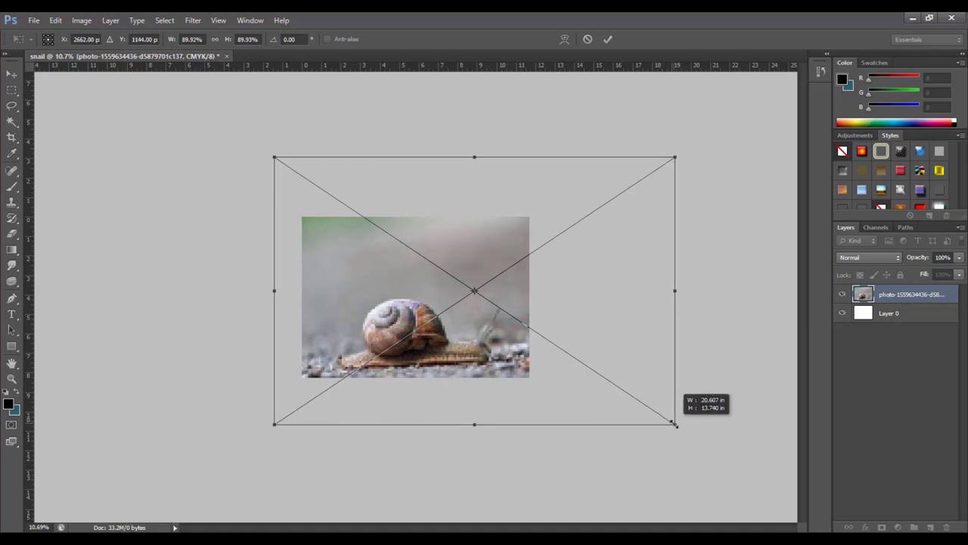
# Step: Fine-tune the snail photo to about 92% with arrow-key nudges and commit it
pyautogui.press('Up')
pyautogui.press('Up')
pyautogui.press('Up')
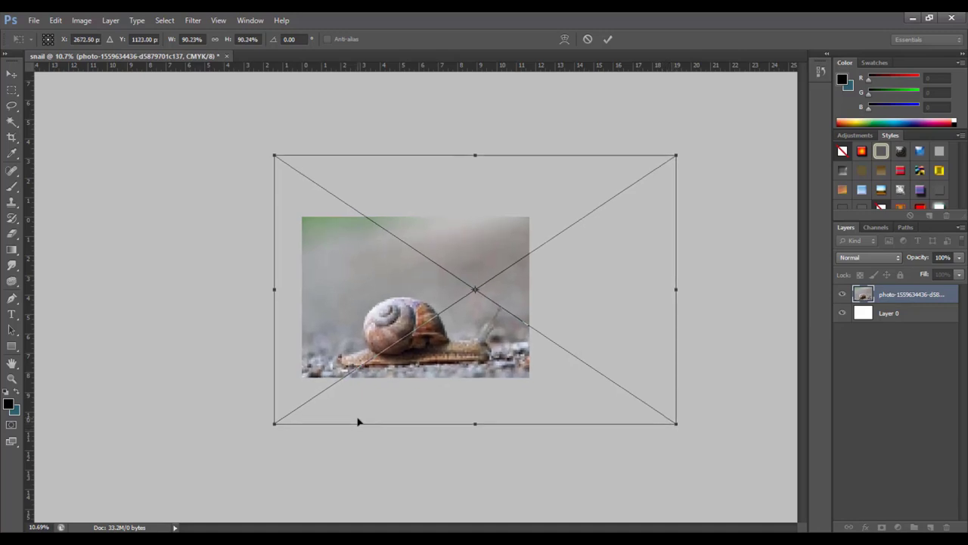
pyautogui.press('Left')
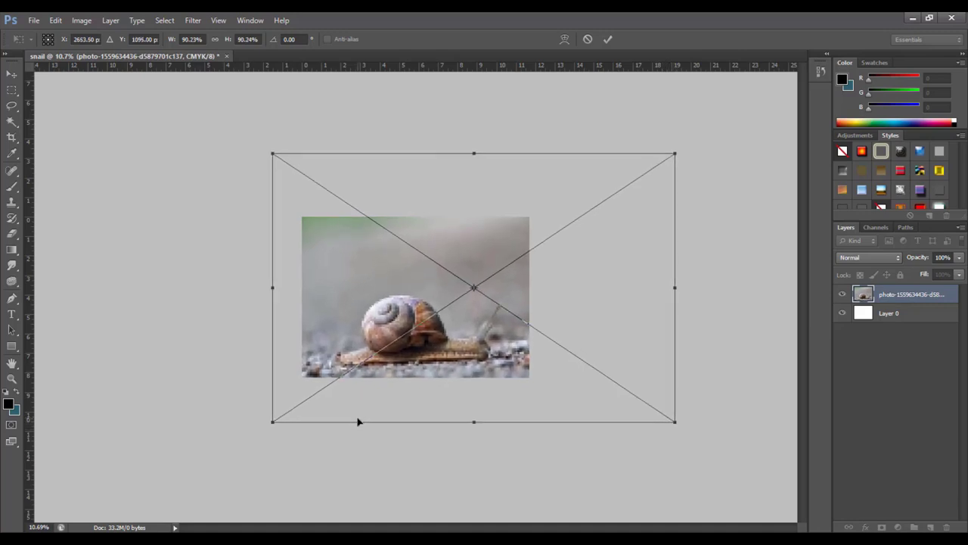
pyautogui.press('Up')
pyautogui.press('Down')
pyautogui.moveTo(675, 422); pyautogui.dragTo(681, 426)
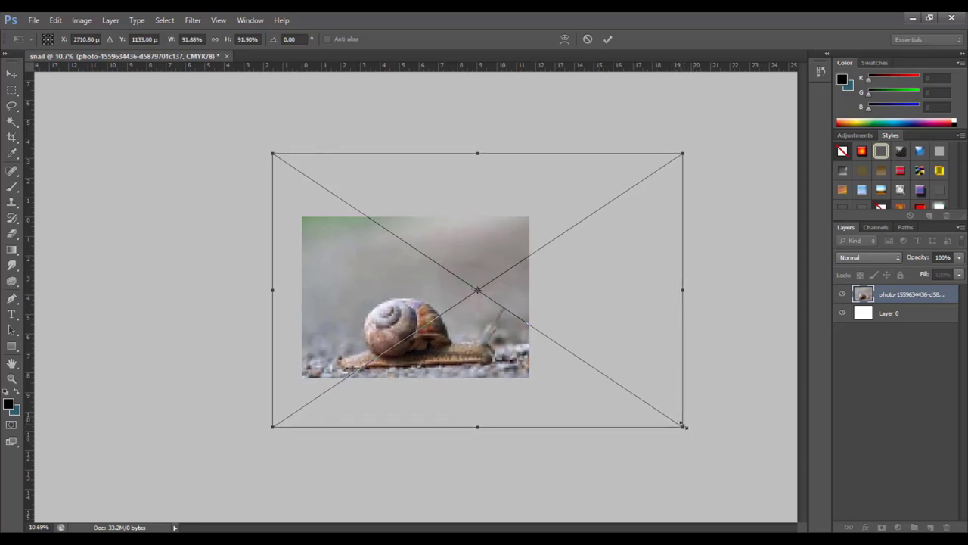
pyautogui.press('Left')
pyautogui.press('Left')
pyautogui.press('Up')
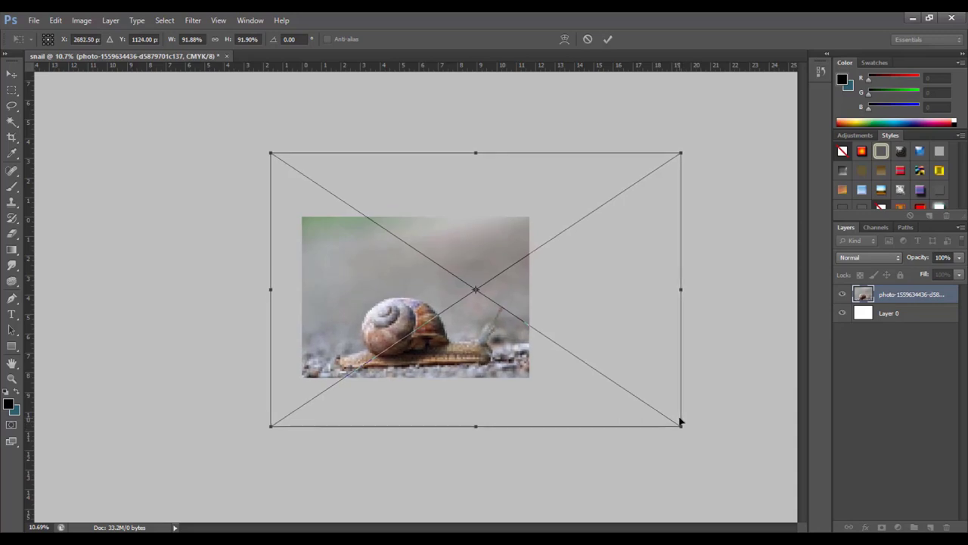
pyautogui.press('Up')
pyautogui.click(607, 42)
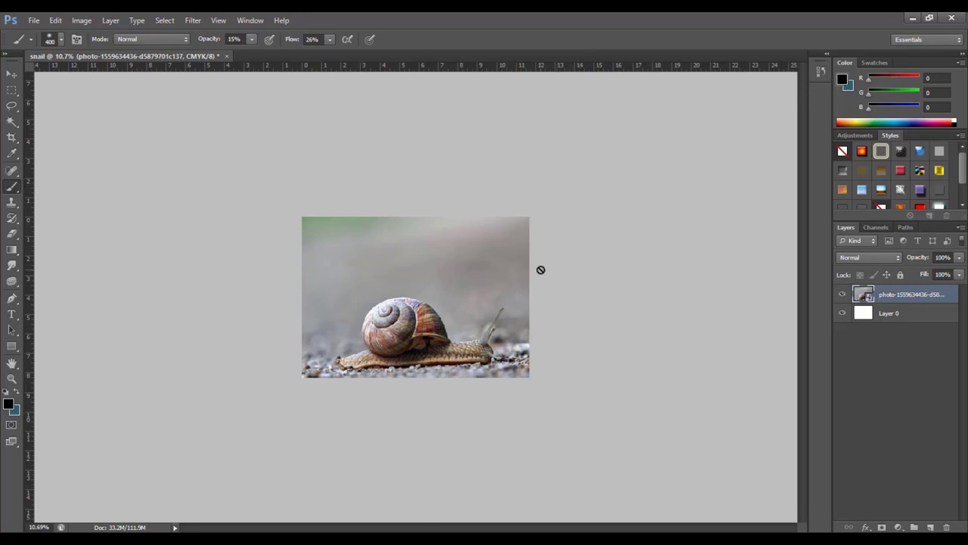
pyautogui.scroll(3, 540, 270)
pyautogui.scroll(2, 542, 267)
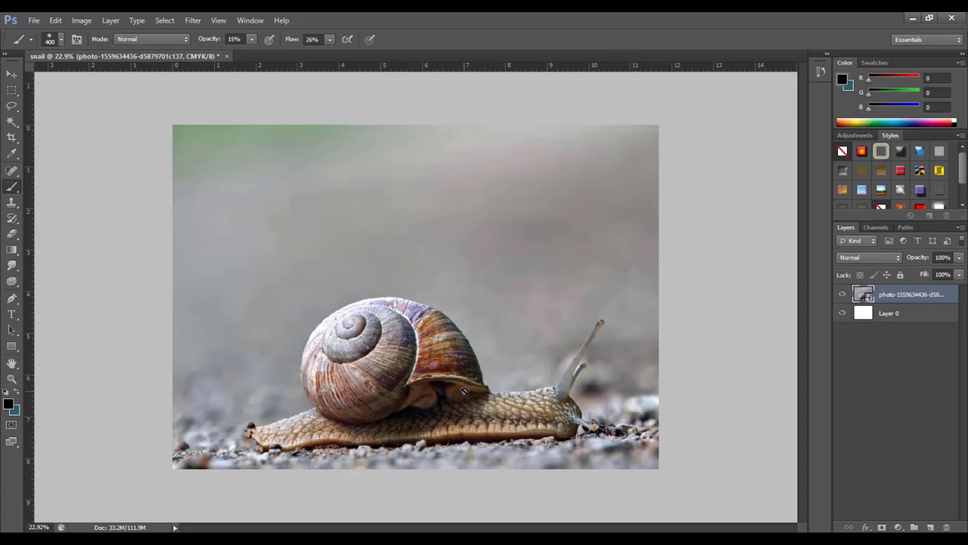
# Step: Enlarge the snail photo to about 93.6%, nudge it up-left, commit, and select Layer 0
pyautogui.press('v')
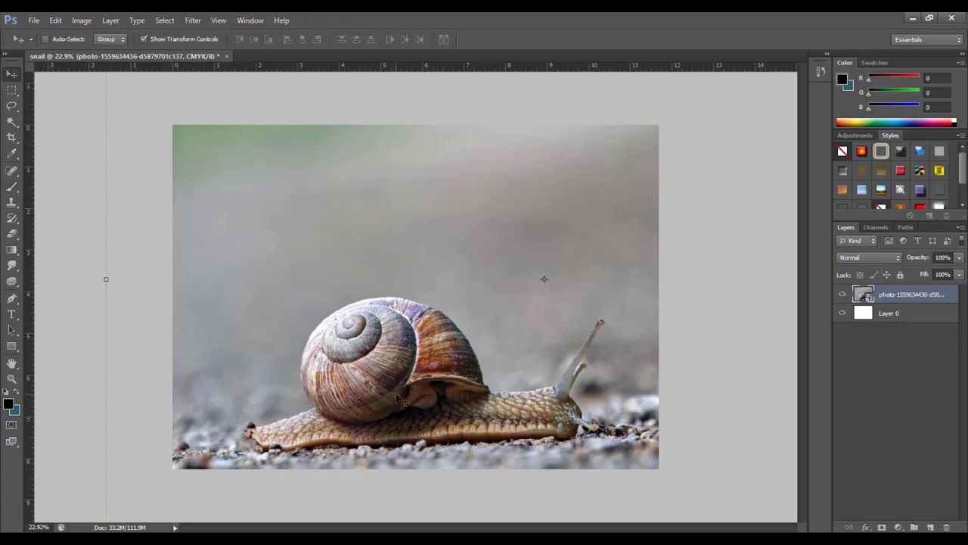
pyautogui.scroll(-4, 492, 433)
pyautogui.moveTo(735, 452); pyautogui.dragTo(742, 455)
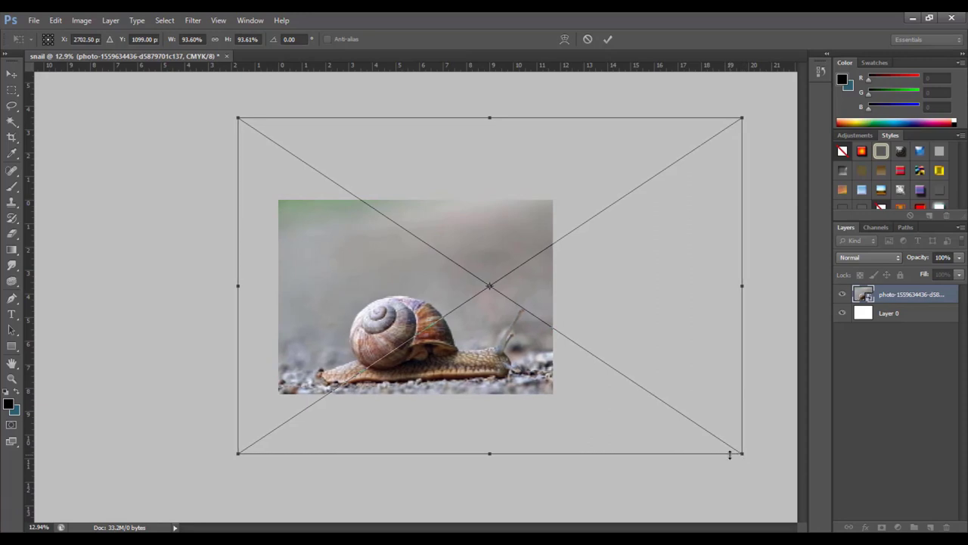
pyautogui.press('Up')
pyautogui.press('Up')
pyautogui.press('Up')
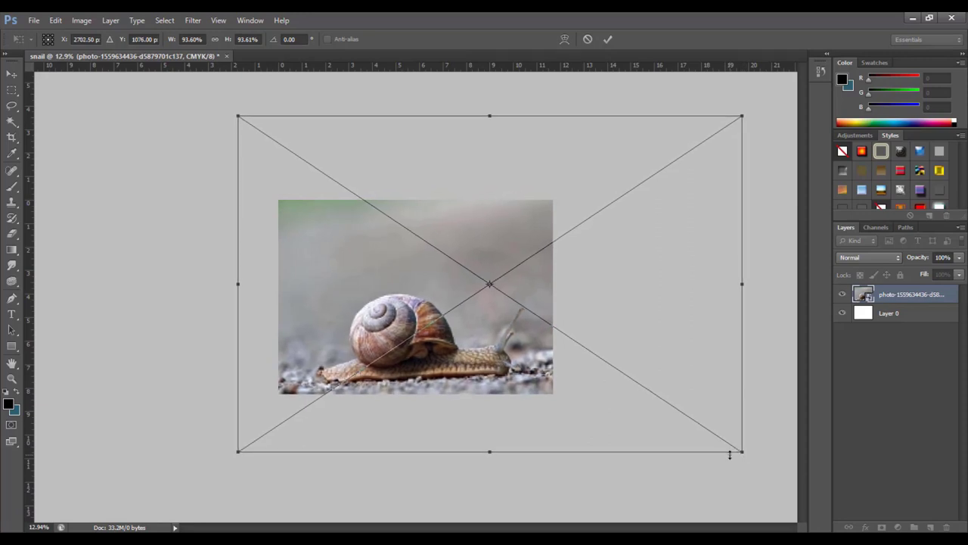
pyautogui.press('Left')
pyautogui.press('Left')
pyautogui.press('Left')
pyautogui.press('Up')
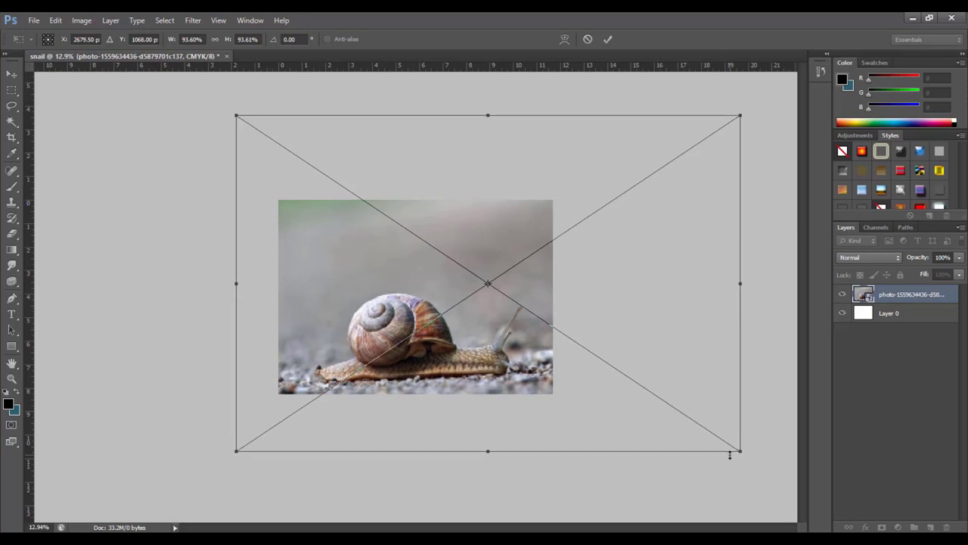
pyautogui.click(607, 39)
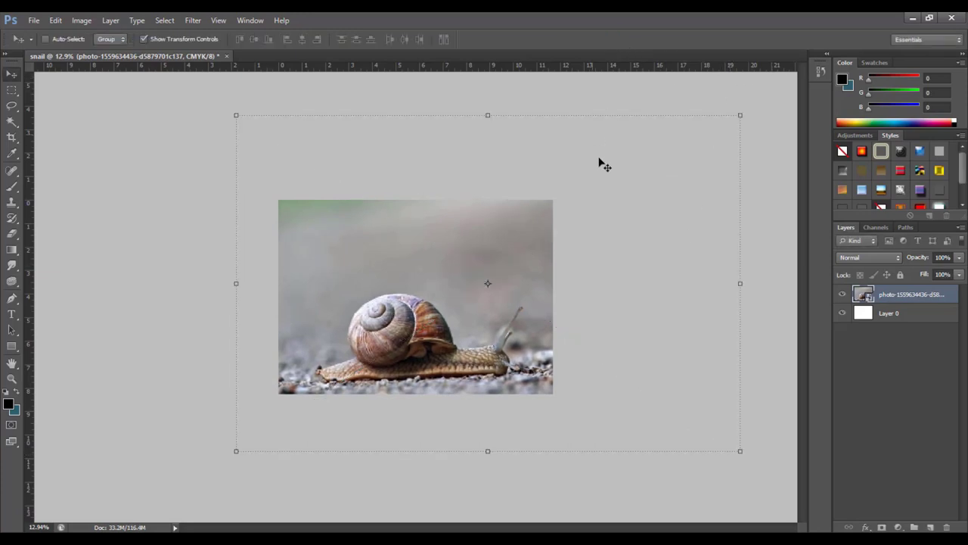
pyautogui.click(884, 314)
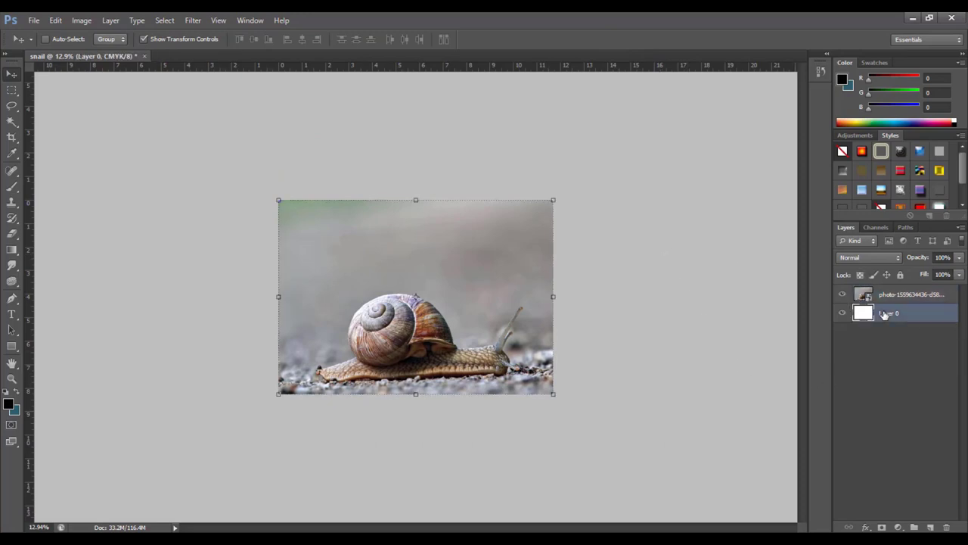
# Step: Place cave.psd into the document and commit the transform
pyautogui.click(33, 21)
pyautogui.click(68, 220)
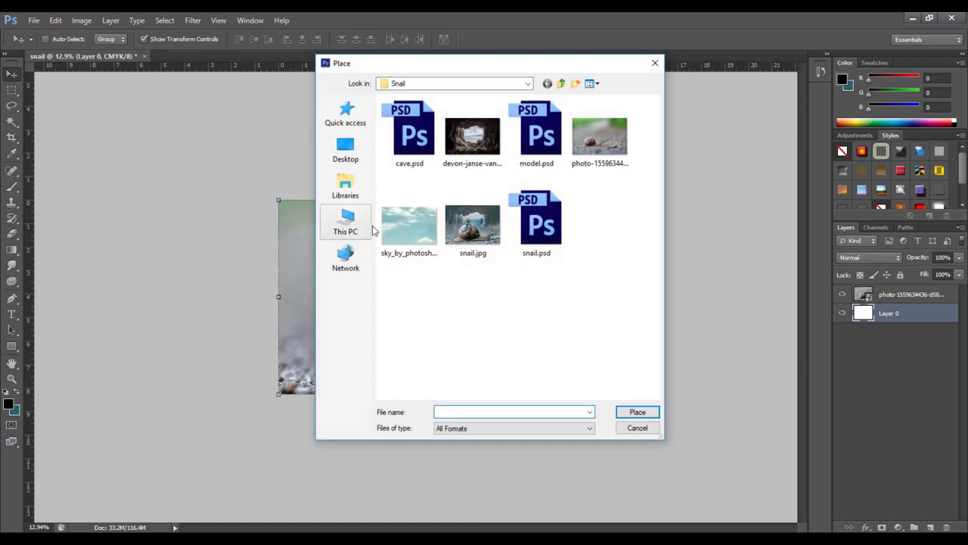
pyautogui.click(409, 134)
pyautogui.click(641, 412)
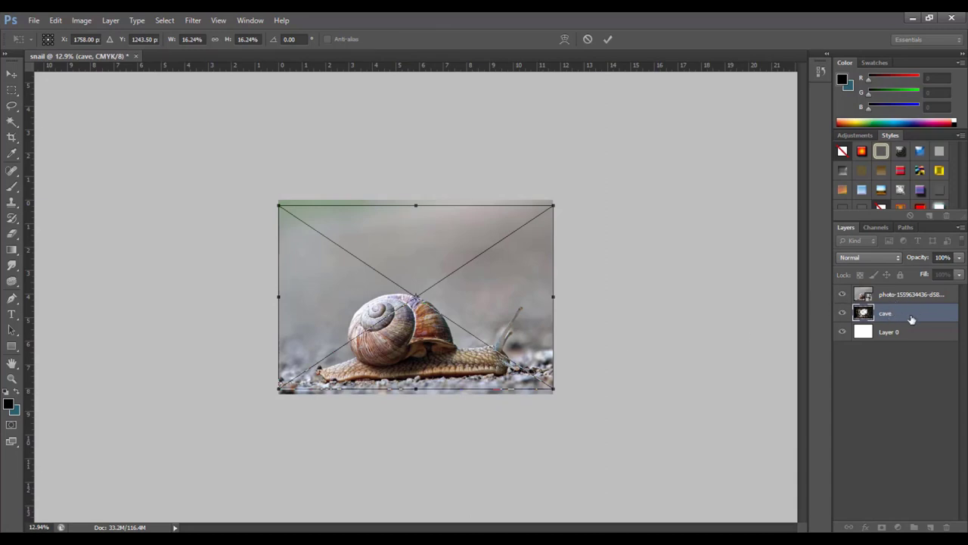
pyautogui.click(608, 38)
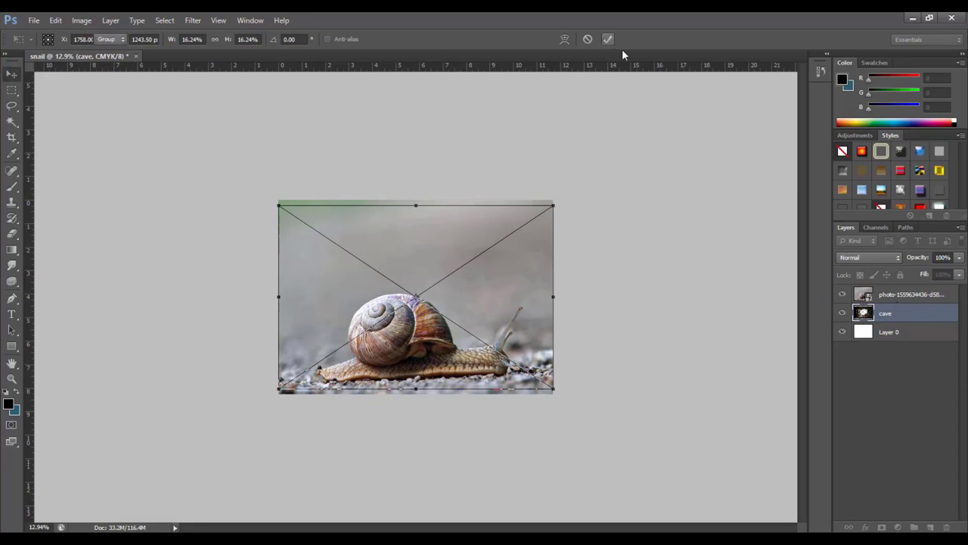
# Step: With the snail photo hidden, move the cave image up and scale it to fill the canvas
pyautogui.click(842, 297)
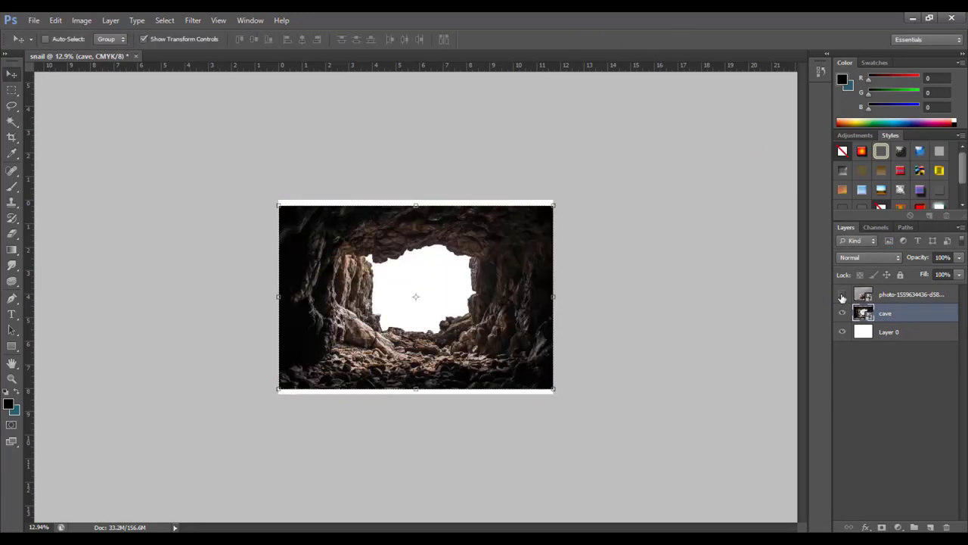
pyautogui.scroll(1, 454, 319)
pyautogui.scroll(1, 454, 319)
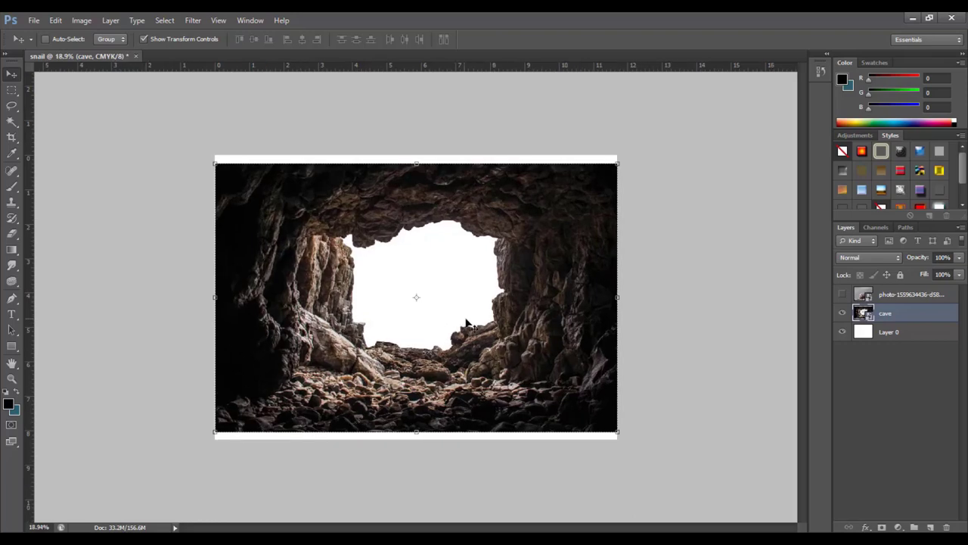
pyautogui.moveTo(469, 327); pyautogui.dragTo(469, 318)
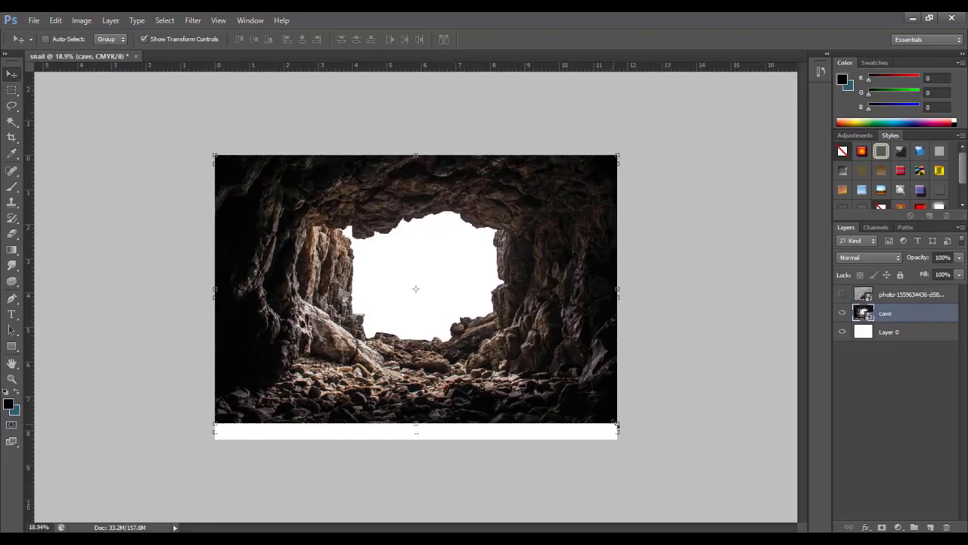
pyautogui.moveTo(618, 425); pyautogui.dragTo(642, 447)
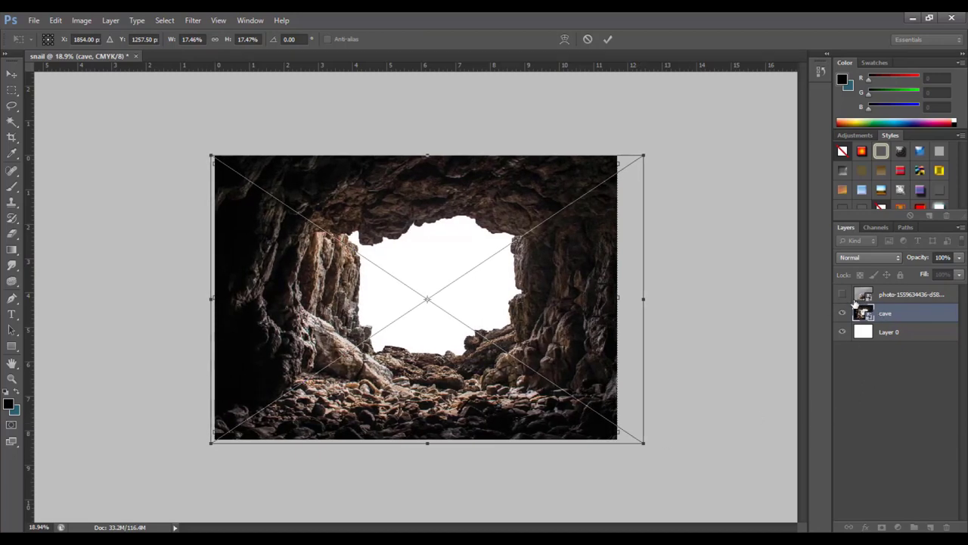
pyautogui.click(608, 40)
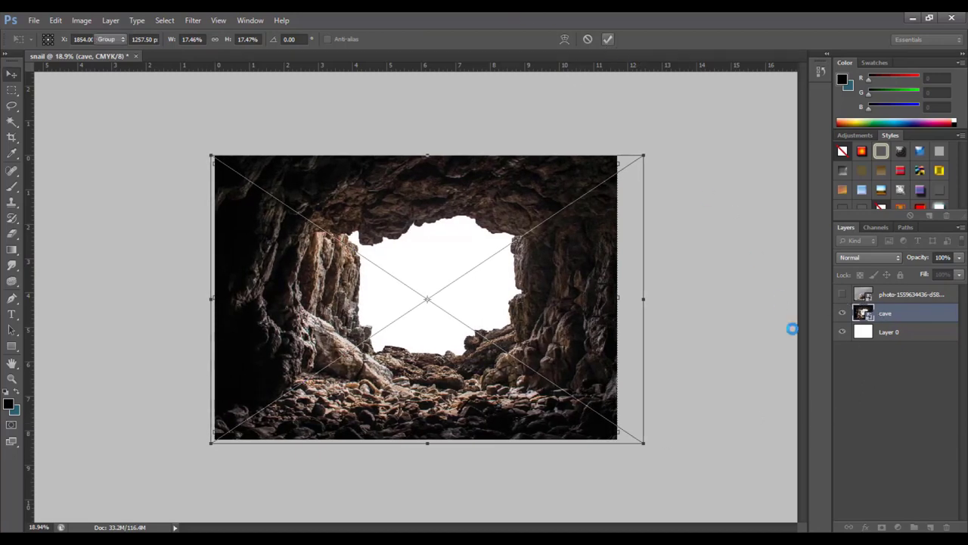
pyautogui.click(842, 294)
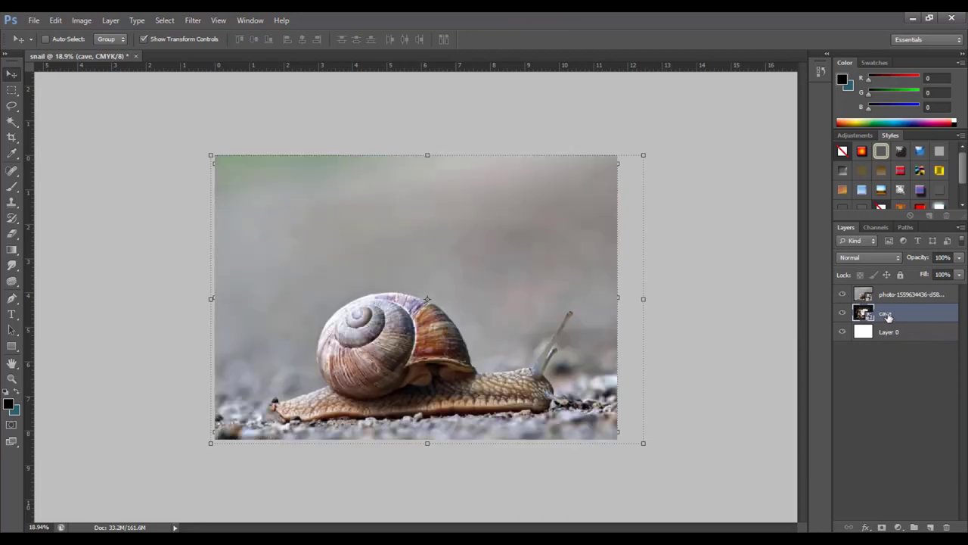
# Step: Move the cave layer above the snail photo and shift it five nudges left, two up
pyautogui.moveTo(888, 318); pyautogui.dragTo(885, 287)
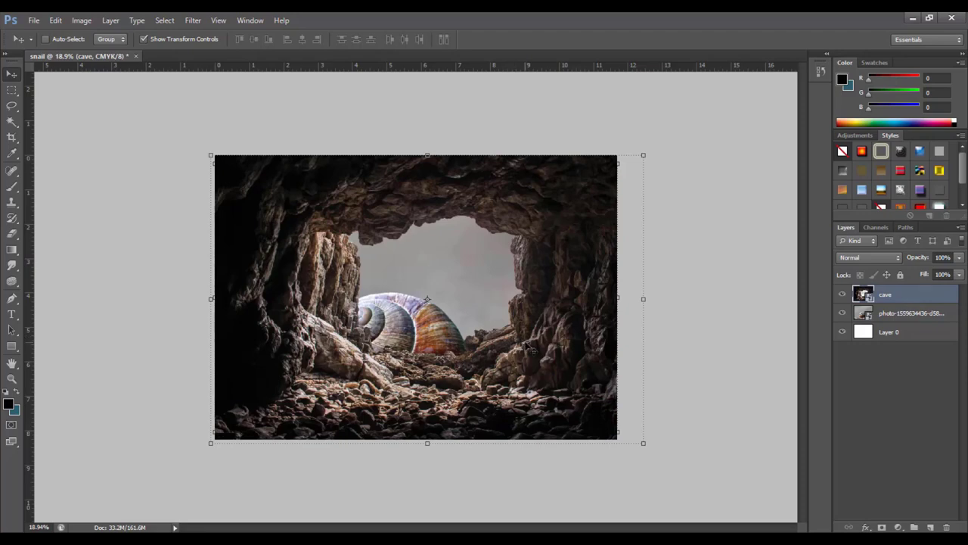
pyautogui.hotkey('shift', 'Left')
pyautogui.hotkey('shift', 'Left')
pyautogui.hotkey('shift', 'Left')
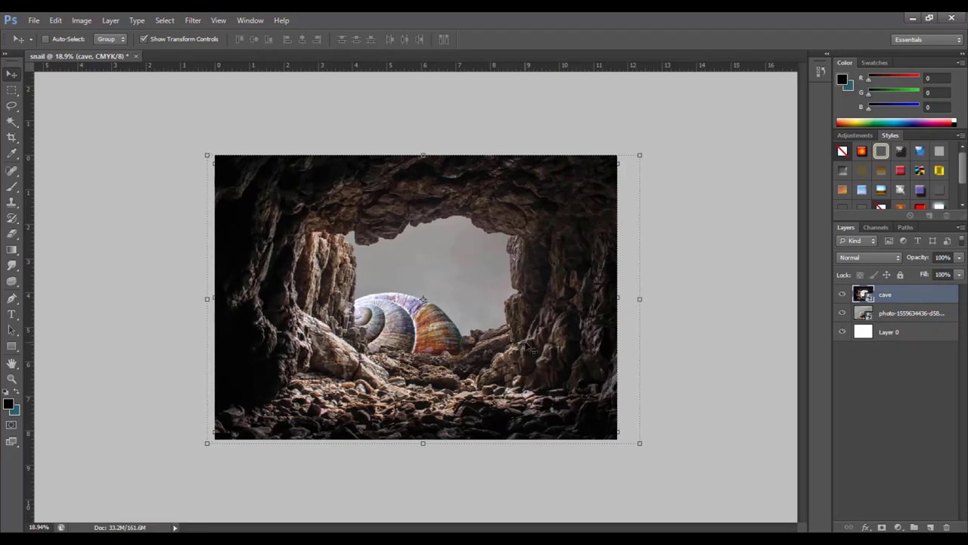
pyautogui.hotkey('shift', 'Left')
pyautogui.hotkey('shift', 'Left')
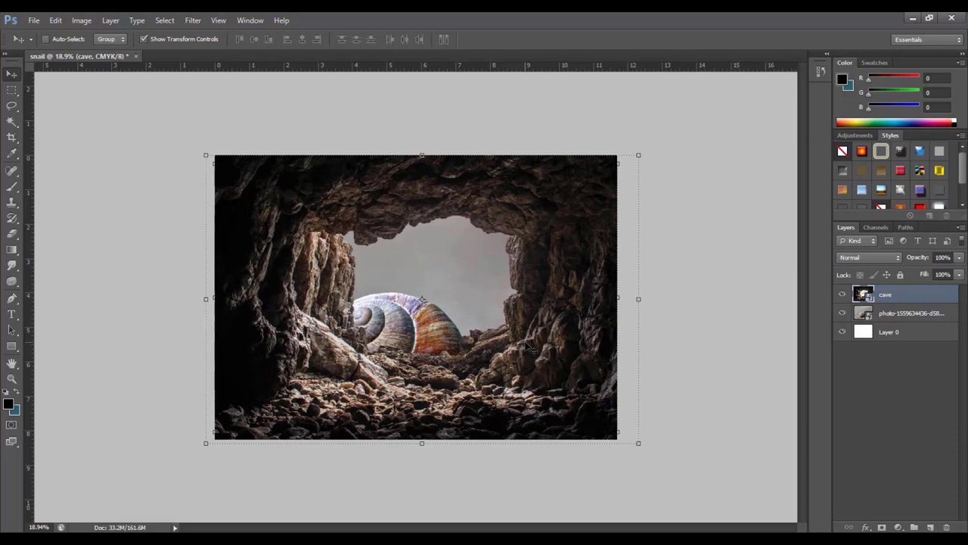
pyautogui.hotkey('shift', 'Left')
pyautogui.hotkey('shift', 'Left')
pyautogui.hotkey('shift', 'Left')
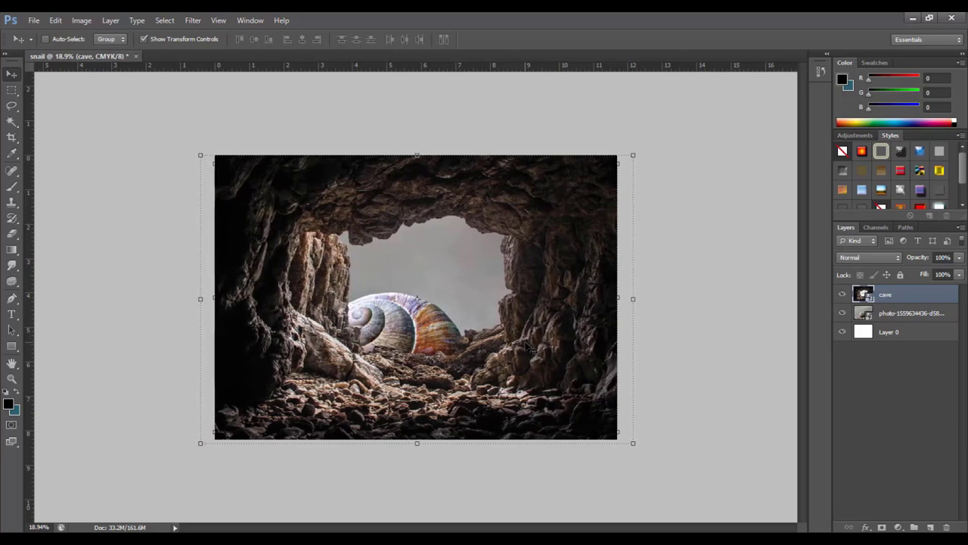
pyautogui.hotkey('shift', 'Left')
pyautogui.hotkey('shift', 'Left')
pyautogui.hotkey('shift', 'Left')
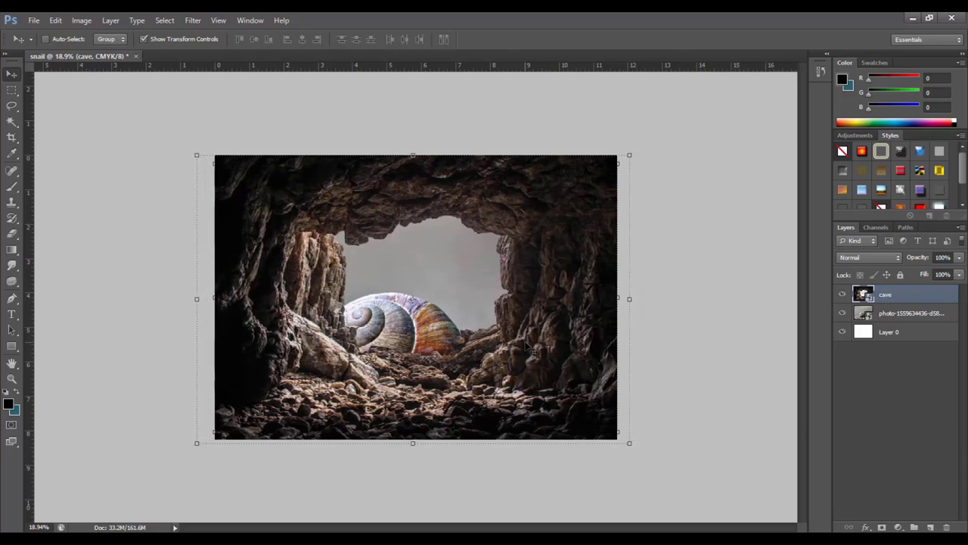
pyautogui.hotkey('shift', 'Left')
pyautogui.hotkey('shift', 'Left')
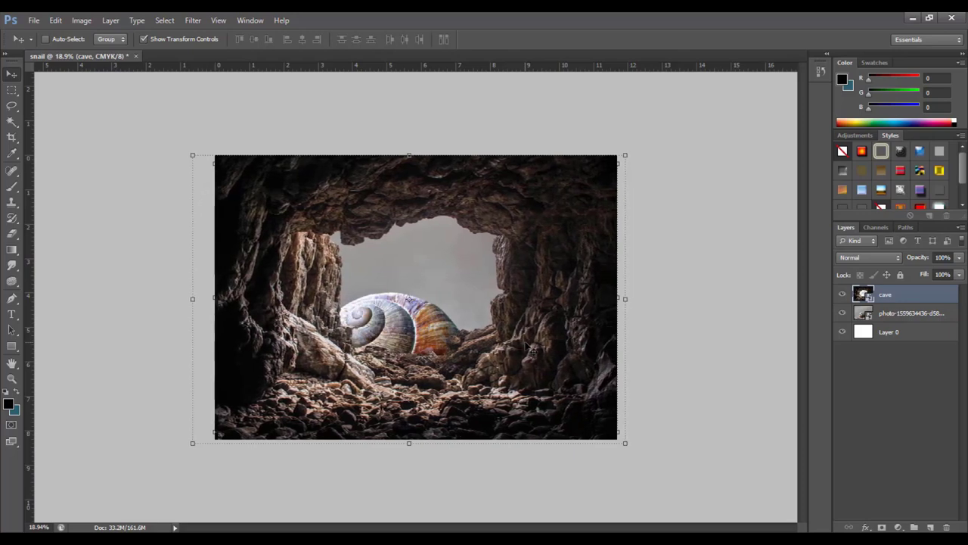
pyautogui.hotkey('shift', 'Up')
pyautogui.hotkey('shift', 'Up')
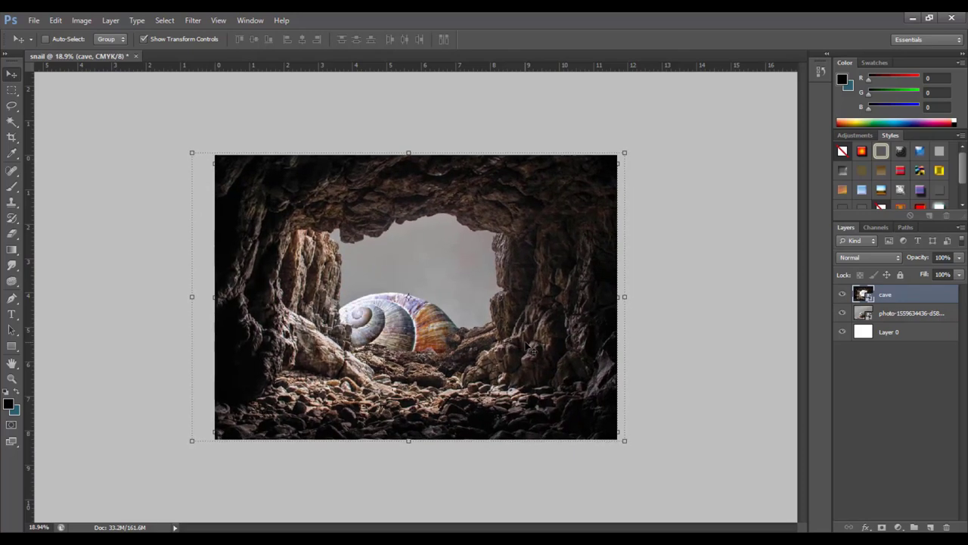
pyautogui.hotkey('shift', 'Up')
pyautogui.hotkey('shift', 'Up')
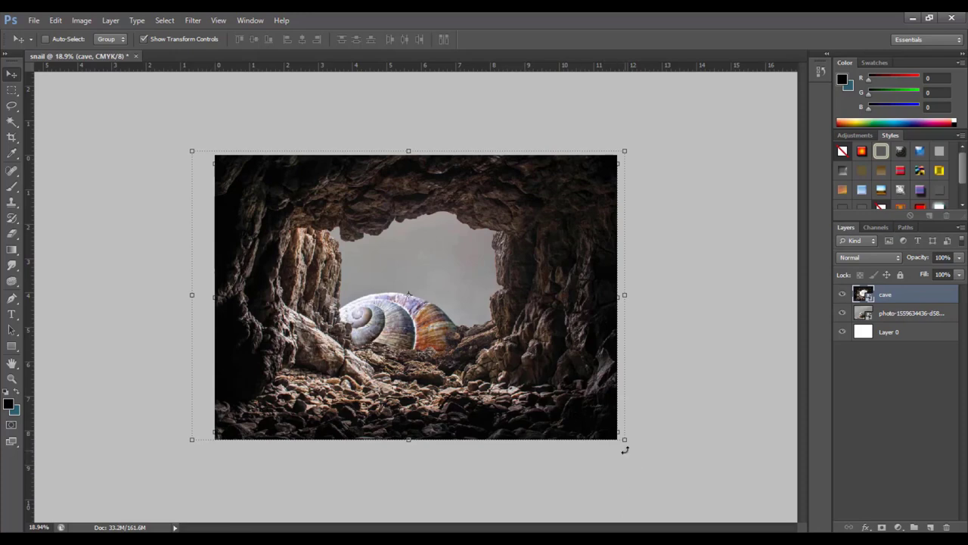
# Step: Enlarge the cave image from its corner and nudge it up and left
pyautogui.moveTo(624, 439); pyautogui.dragTo(657, 477)
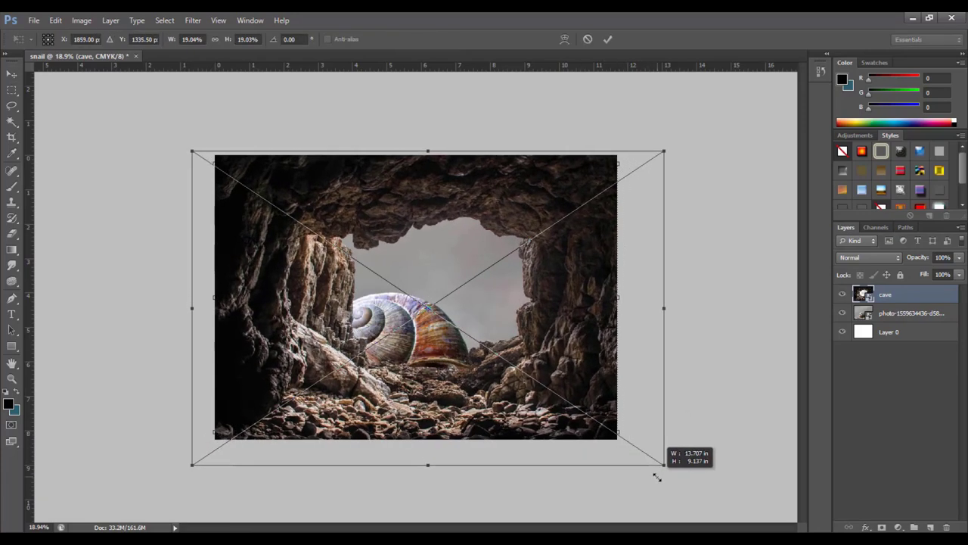
pyautogui.press('Left')
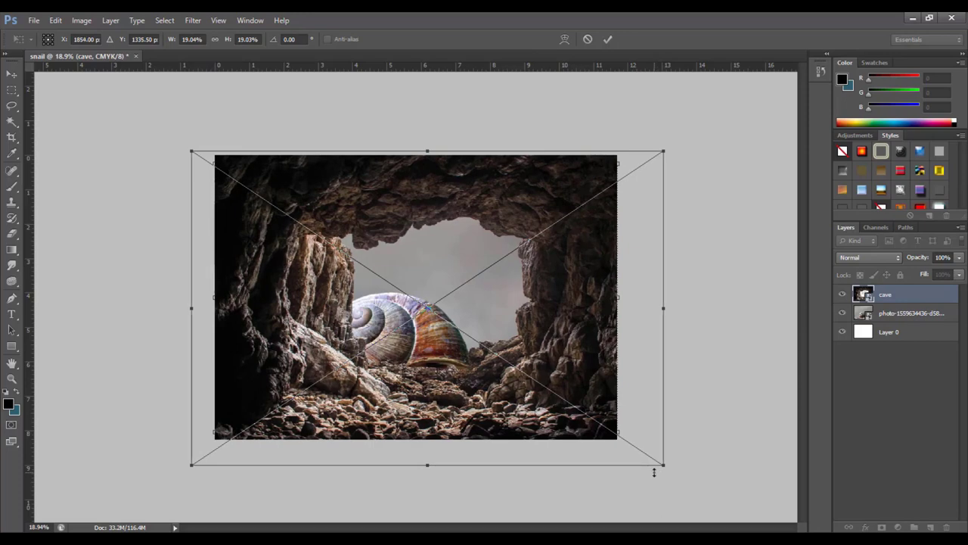
pyautogui.press('Left')
pyautogui.press('Left')
pyautogui.press('Left')
pyautogui.press('Left')
pyautogui.press('Left')
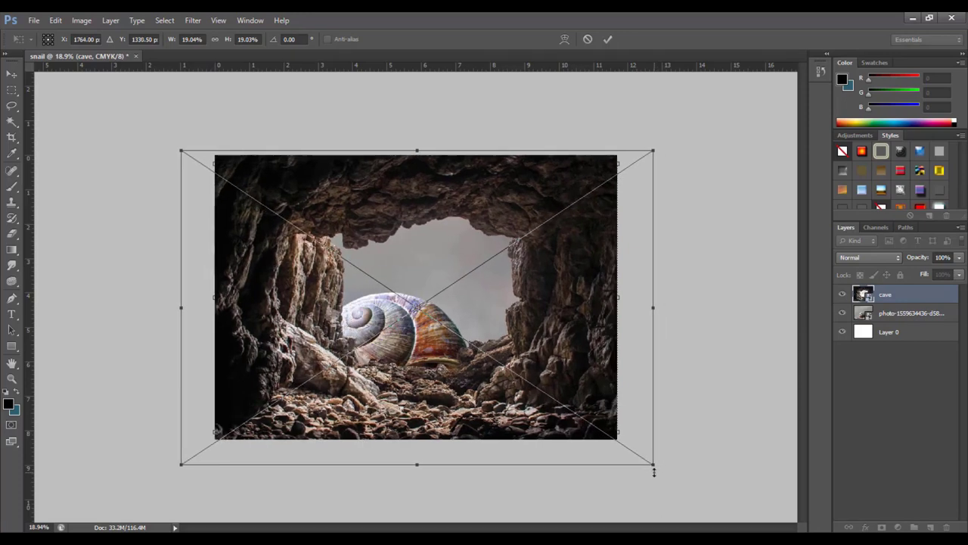
pyautogui.press('Up')
pyautogui.press('Up')
pyautogui.press('Up')
pyautogui.press('Up')
pyautogui.press('Up')
pyautogui.press('Up')
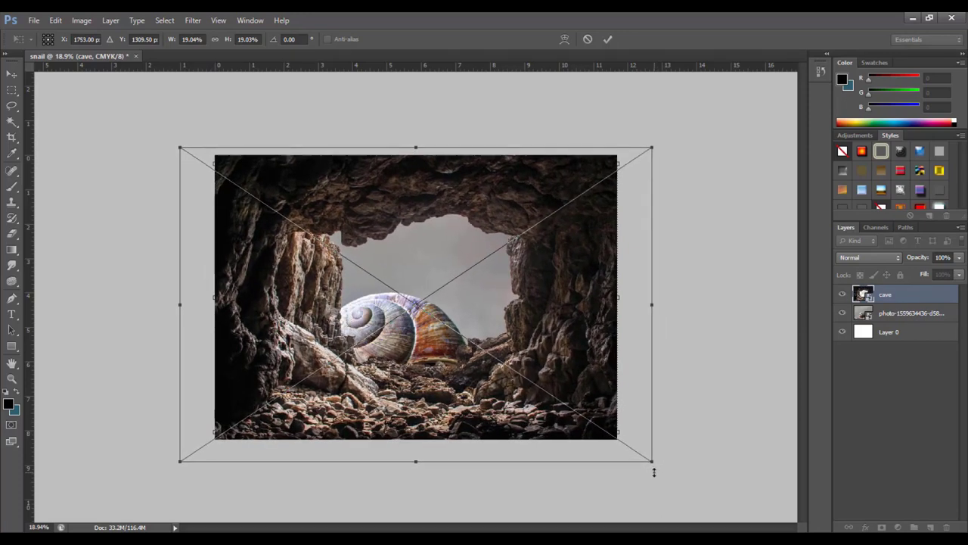
pyautogui.press('Up')
pyautogui.press('Up')
pyautogui.press('Up')
pyautogui.press('Up')
pyautogui.press('Up')
pyautogui.press('Up')
pyautogui.press('Up')
pyautogui.press('Up')
pyautogui.press('Up')
pyautogui.press('Up')
pyautogui.press('Up')
pyautogui.press('Up')
pyautogui.press('Left')
pyautogui.press('Left')
pyautogui.press('Left')
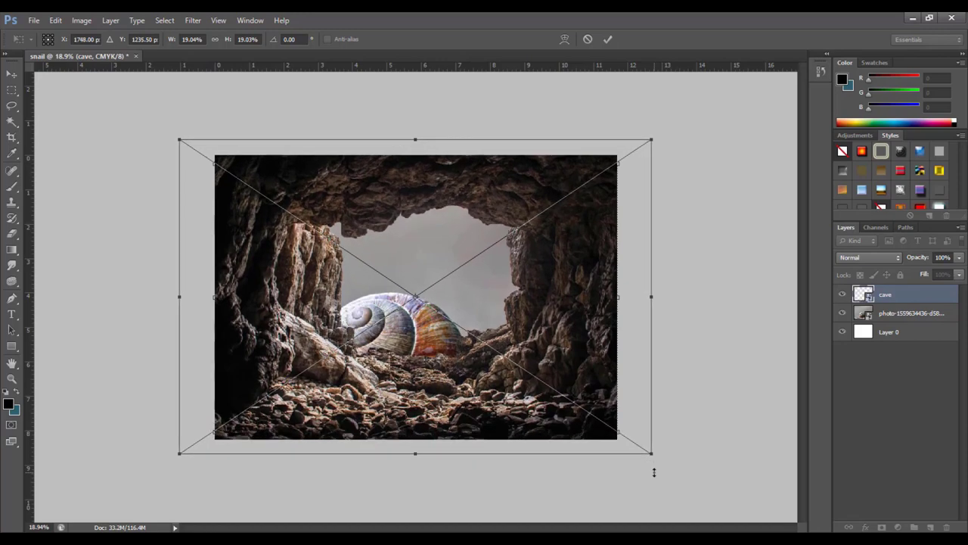
pyautogui.press('Left')
pyautogui.press('Left')
pyautogui.press('Left')
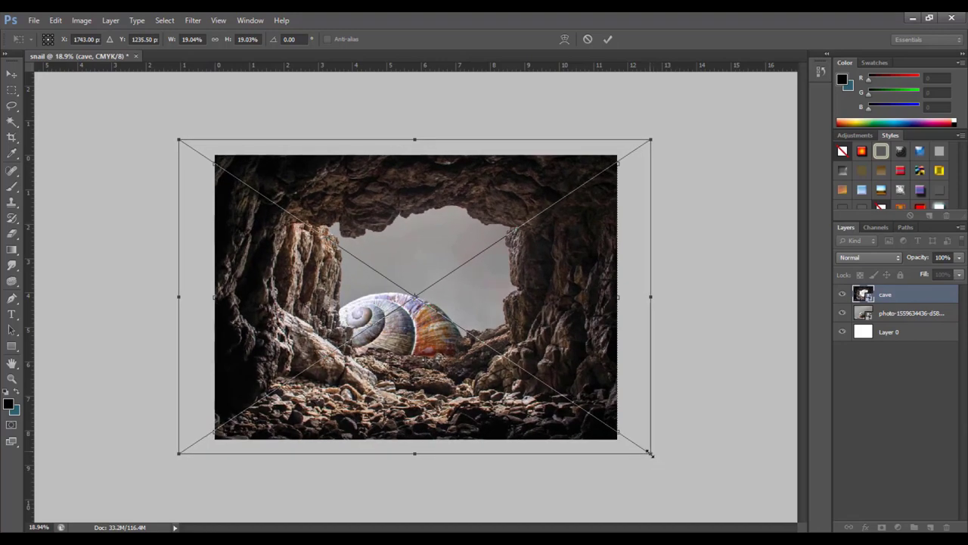
# Step: Scale the cave image to 19.63%, fine-tune its position, and commit the transform
pyautogui.moveTo(651, 453); pyautogui.dragTo(664, 463)
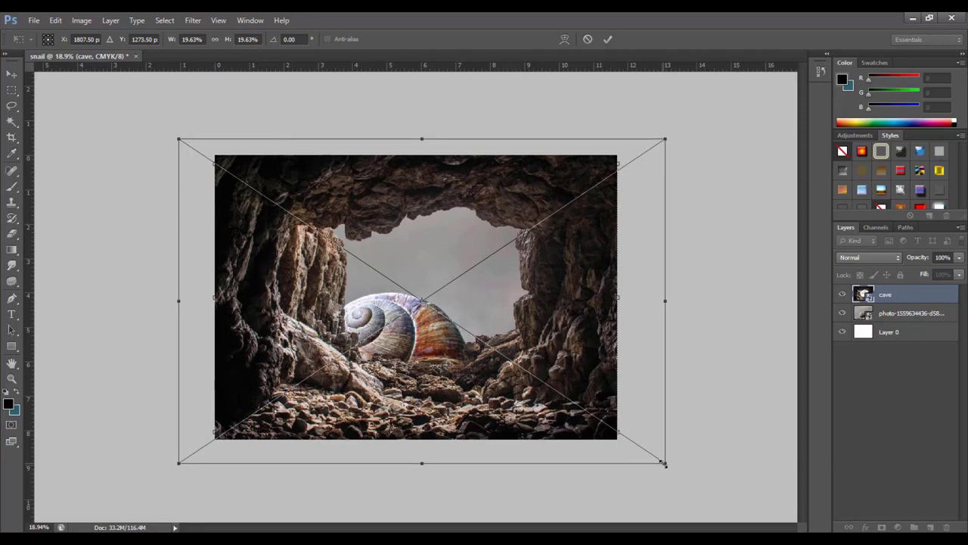
pyautogui.press('Up')
pyautogui.press('Up')
pyautogui.press('Up')
pyautogui.press('Up')
pyautogui.press('Up')
pyautogui.press('Up')
pyautogui.press('Left')
pyautogui.press('Left')
pyautogui.press('Left')
pyautogui.press('Up')
pyautogui.press('Up')
pyautogui.press('Up')
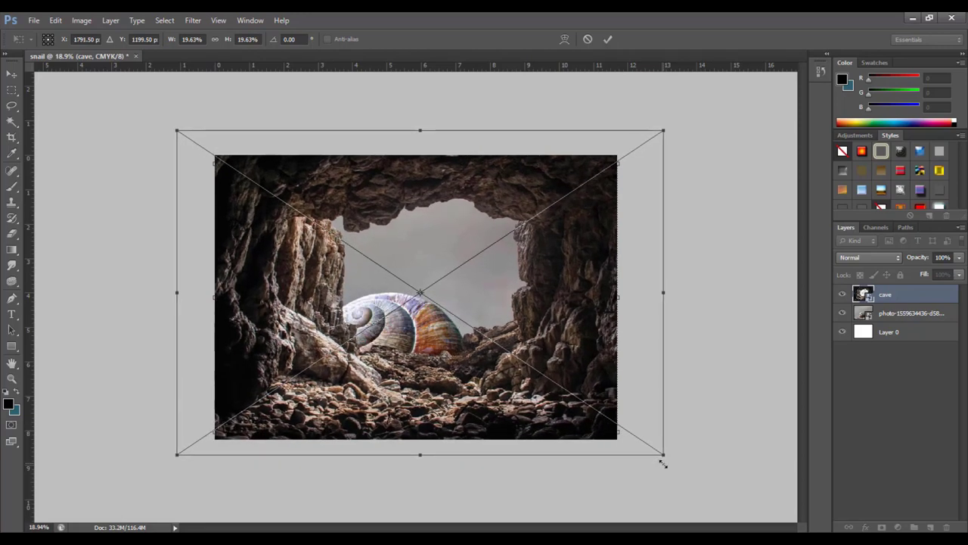
pyautogui.press('Left')
pyautogui.press('Left')
pyautogui.press('Left')
pyautogui.press('Up')
pyautogui.press('Up')
pyautogui.press('Up')
pyautogui.press('Up')
pyautogui.press('Up')
pyautogui.press('Up')
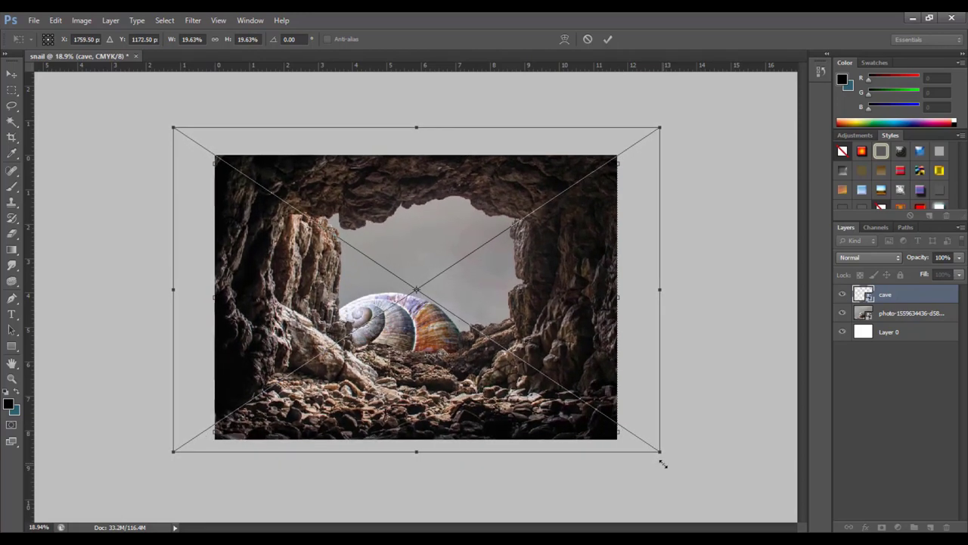
pyautogui.press('Up')
pyautogui.press('Up')
pyautogui.press('Up')
pyautogui.press('Up')
pyautogui.press('Up')
pyautogui.press('Up')
pyautogui.press('Up')
pyautogui.press('Up')
pyautogui.press('Up')
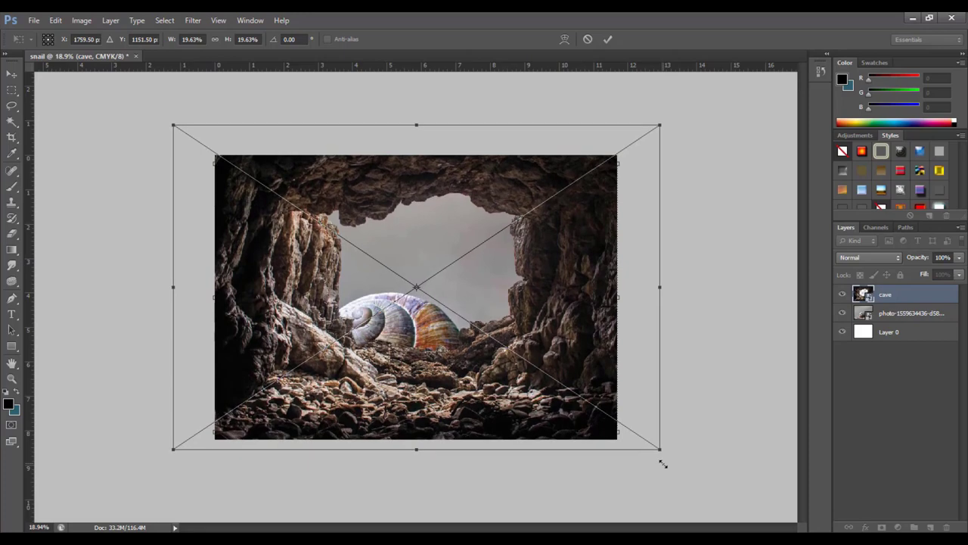
pyautogui.press('Down')
pyautogui.press('Down')
pyautogui.press('Down')
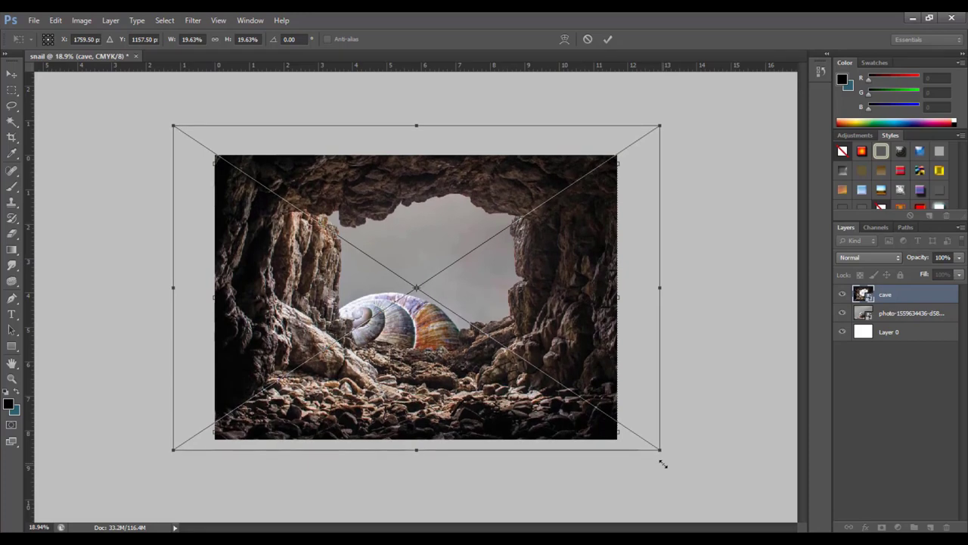
pyautogui.press('Left')
pyautogui.press('Left')
pyautogui.press('Left')
pyautogui.press('Left')
pyautogui.press('Left')
pyautogui.press('Left')
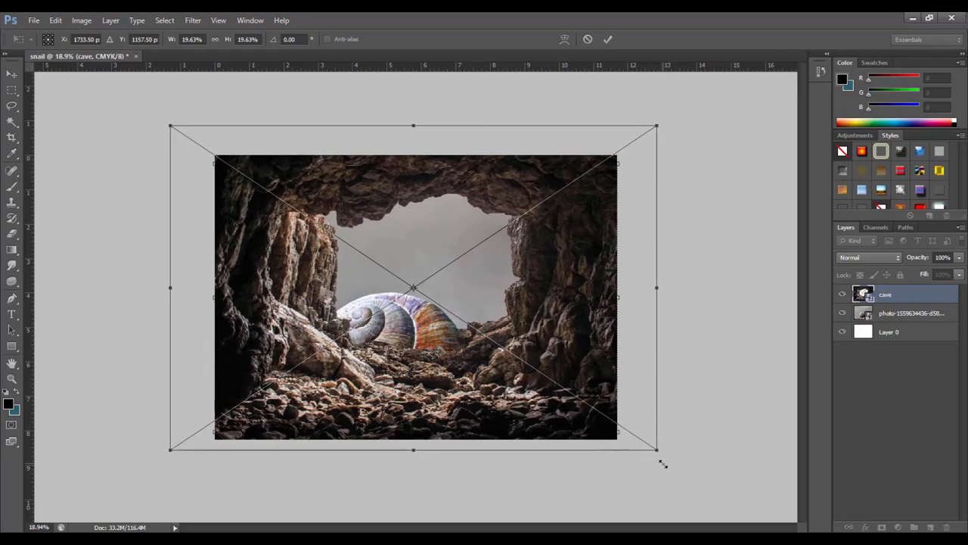
pyautogui.press('Right')
pyautogui.press('Right')
pyautogui.press('Right')
pyautogui.press('Right')
pyautogui.press('Right')
pyautogui.press('Right')
pyautogui.press('Up')
pyautogui.press('Up')
pyautogui.press('Up')
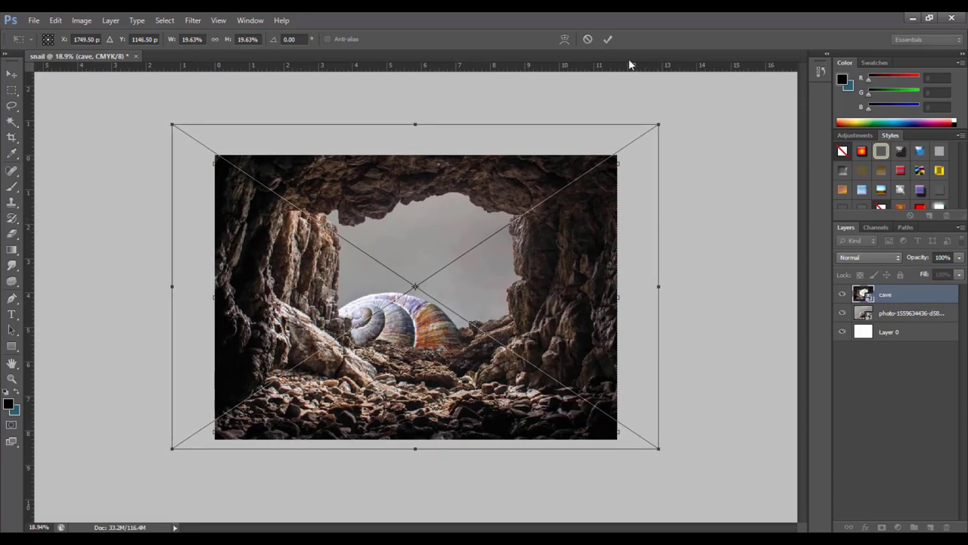
pyautogui.click(608, 40)
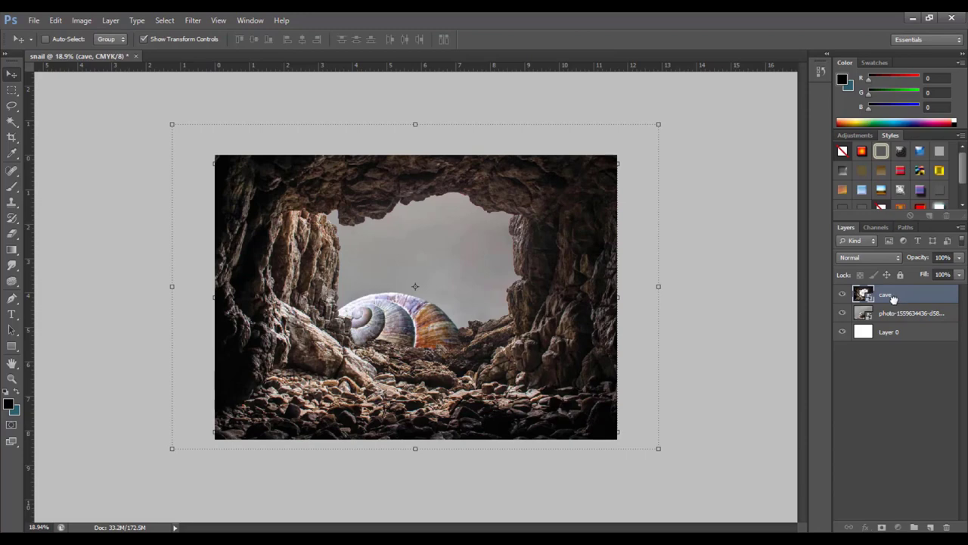
# Step: Move the cave layer below the snail photo and add a layer mask to the snail photo
pyautogui.moveTo(893, 300); pyautogui.dragTo(893, 316)
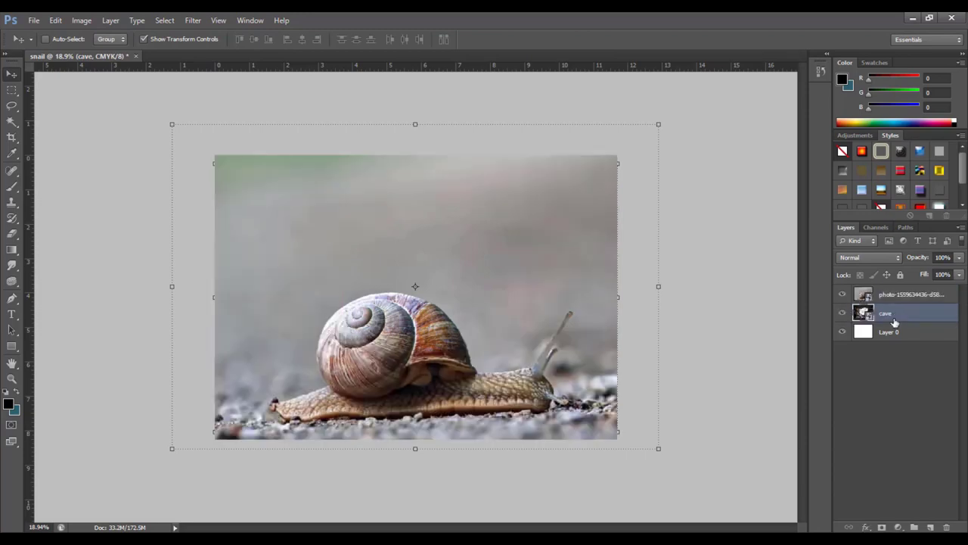
pyautogui.click(883, 297)
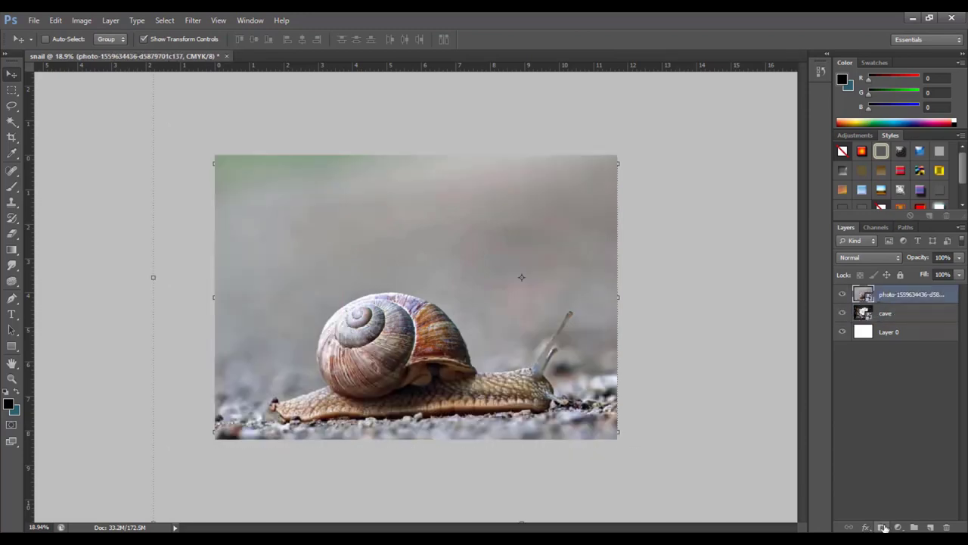
pyautogui.click(882, 527)
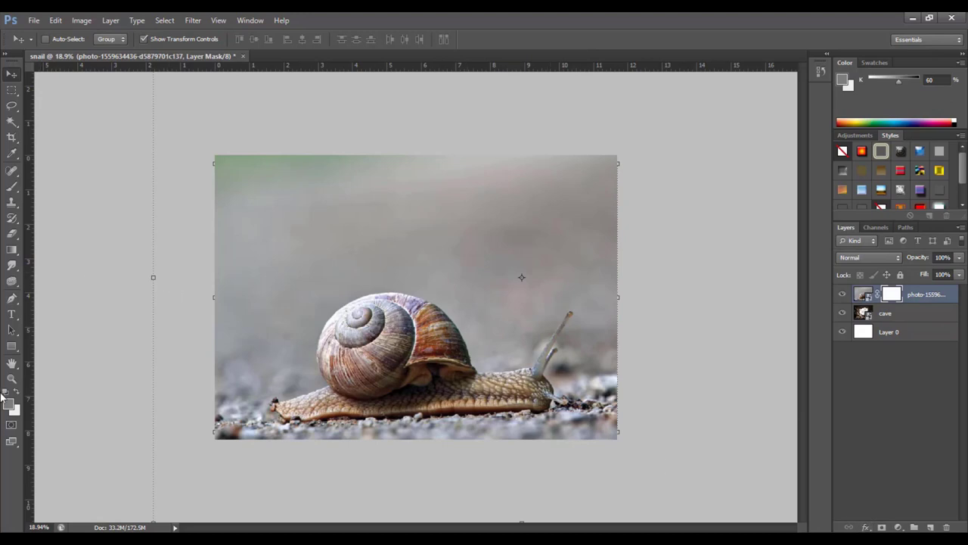
# Step: Select the Brush tool and bring up its opacity and flow controls
pyautogui.click(12, 186)
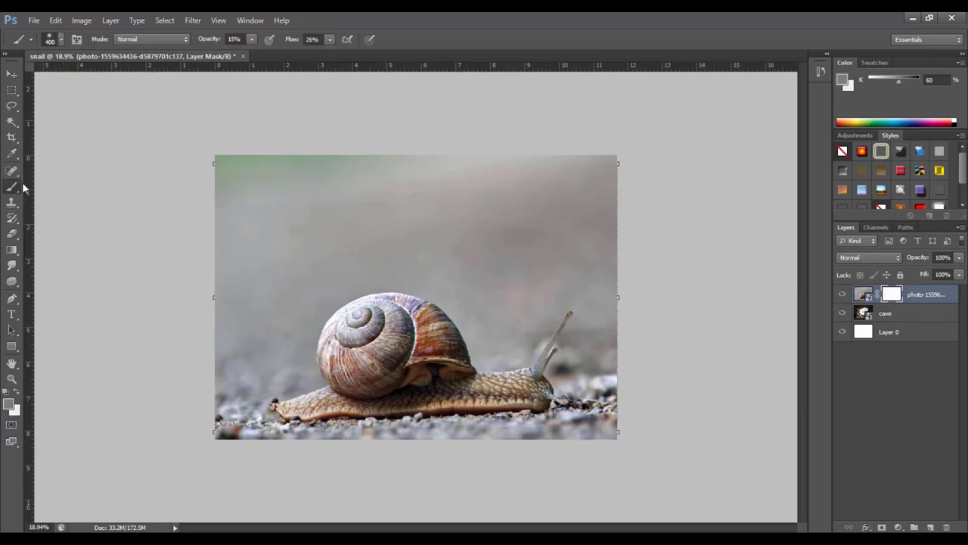
pyautogui.click(250, 40)
pyautogui.click(330, 40)
# Step: At 100% flow, paint black on the snail mask to reveal the cave's upper arch and side walls
pyautogui.moveTo(359, 56); pyautogui.dragTo(376, 56)
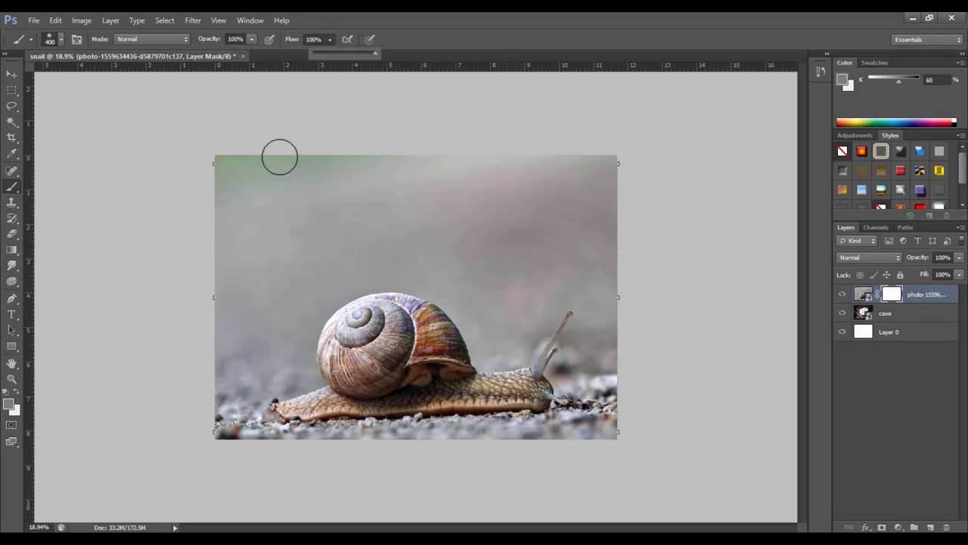
pyautogui.moveTo(257, 162)
pyautogui.mouseDown()
pyautogui.moveTo(213, 188)
pyautogui.moveTo(242, 166)
pyautogui.moveTo(558, 174)
pyautogui.moveTo(464, 162)
pyautogui.moveTo(607, 166)
pyautogui.moveTo(587, 181)
pyautogui.moveTo(583, 199)
pyautogui.moveTo(594, 196)
pyautogui.moveTo(509, 213)
pyautogui.moveTo(356, 201)
pyautogui.moveTo(421, 170)
pyautogui.moveTo(266, 183)
pyautogui.moveTo(250, 194)
pyautogui.moveTo(255, 236)
pyautogui.moveTo(393, 227)
pyautogui.moveTo(461, 238)
pyautogui.moveTo(334, 221)
pyautogui.mouseUp()
pyautogui.moveTo(491, 208)
pyautogui.mouseDown()
pyautogui.moveTo(601, 201)
pyautogui.moveTo(564, 220)
pyautogui.moveTo(552, 242)
pyautogui.moveTo(570, 238)
pyautogui.moveTo(555, 270)
pyautogui.moveTo(484, 248)
pyautogui.moveTo(367, 271)
pyautogui.moveTo(265, 265)
pyautogui.moveTo(242, 249)
pyautogui.moveTo(264, 286)
pyautogui.moveTo(313, 298)
pyautogui.moveTo(354, 282)
pyautogui.moveTo(436, 297)
pyautogui.moveTo(466, 284)
pyautogui.moveTo(440, 280)
pyautogui.mouseUp()
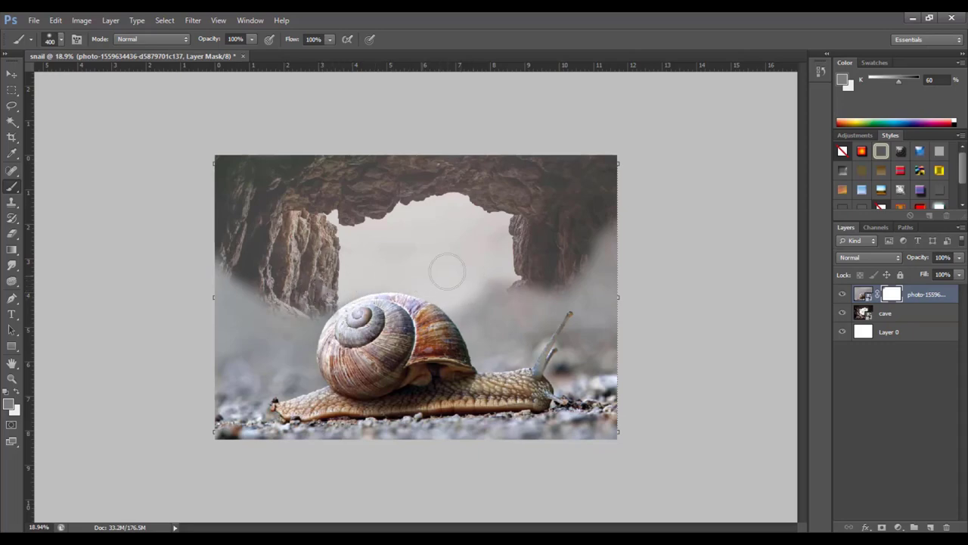
pyautogui.moveTo(422, 236); pyautogui.dragTo(291, 226)
pyautogui.moveTo(246, 268); pyautogui.dragTo(314, 305)
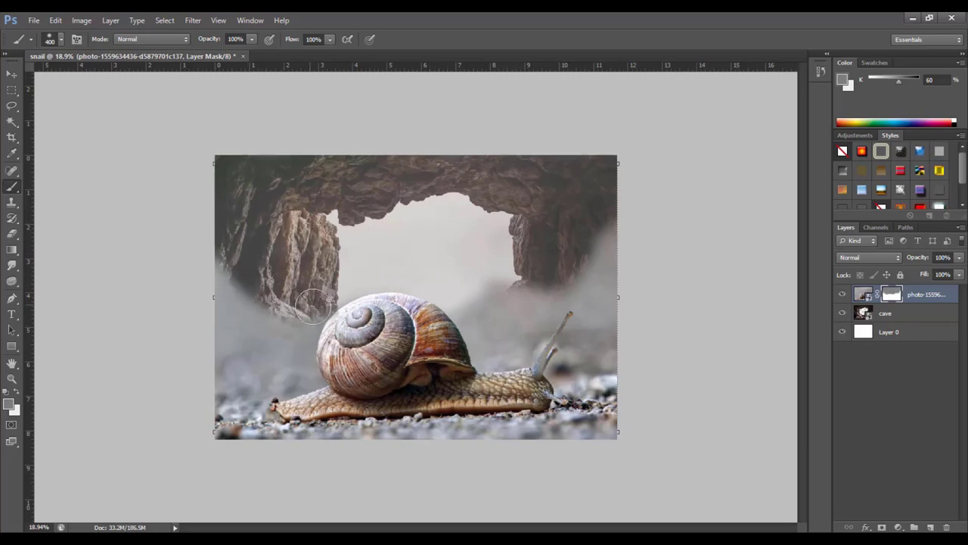
# Step: Lower the brush to 20% opacity and 18% flow
pyautogui.click(252, 41)
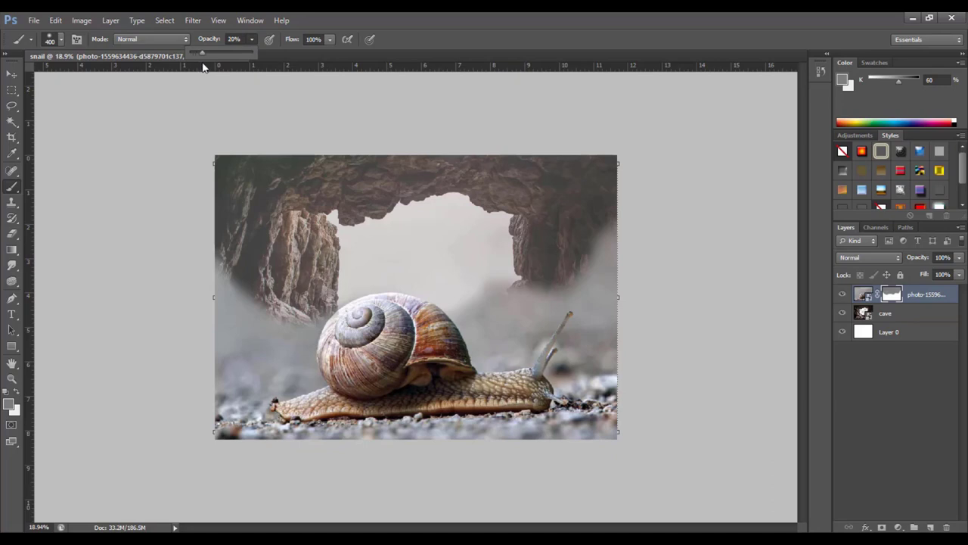
pyautogui.click(328, 41)
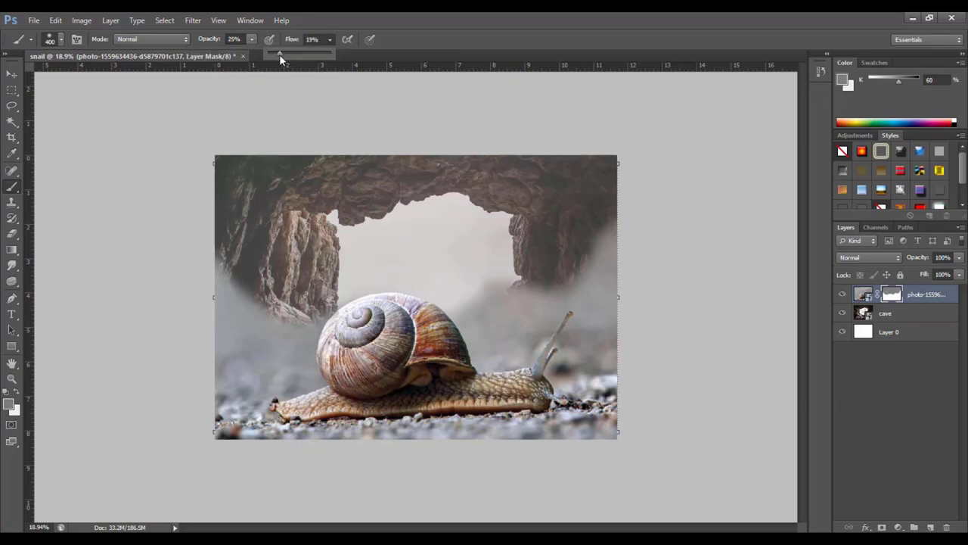
pyautogui.click(242, 40)
# Step: Set the brush opacity to 20%
pyautogui.moveTo(250, 56); pyautogui.dragTo(247, 55)
pyautogui.scroll(1, 416, 297)
pyautogui.click(221, 315)
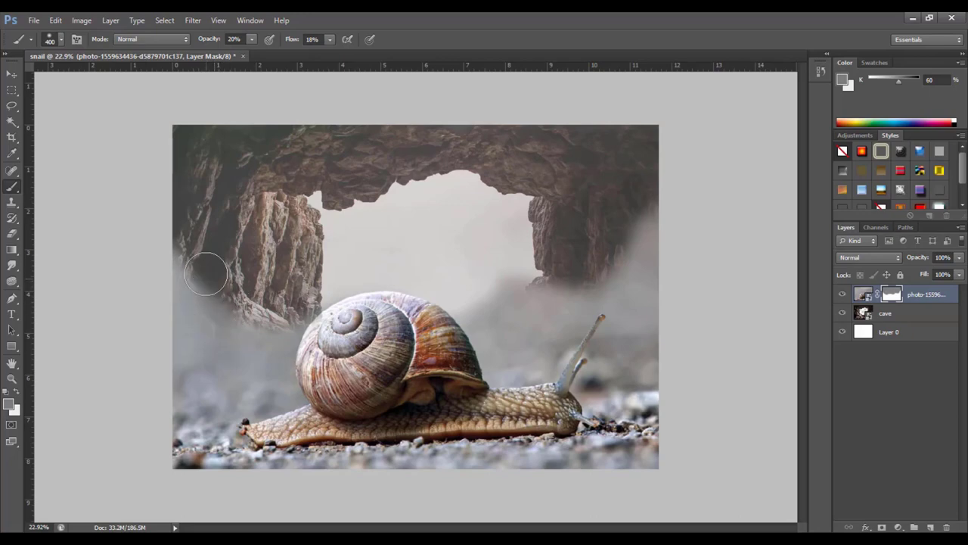
# Step: Paint faint fog on the mask over the lower left and right cave walls
pyautogui.moveTo(203, 277)
pyautogui.mouseDown()
pyautogui.moveTo(190, 252)
pyautogui.moveTo(185, 273)
pyautogui.mouseUp()
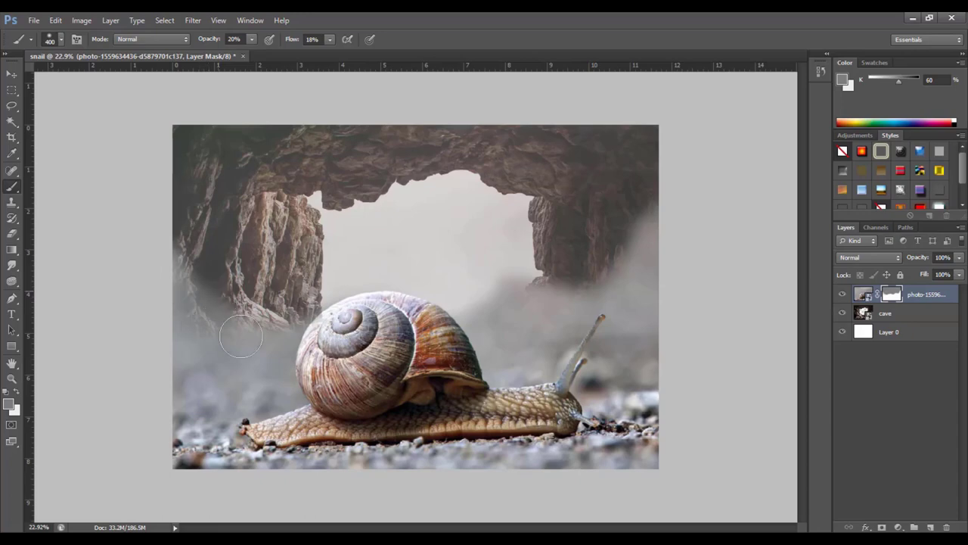
pyautogui.moveTo(240, 337)
pyautogui.mouseDown()
pyautogui.moveTo(266, 339)
pyautogui.moveTo(285, 316)
pyautogui.moveTo(253, 328)
pyautogui.moveTo(249, 342)
pyautogui.moveTo(223, 304)
pyautogui.mouseUp()
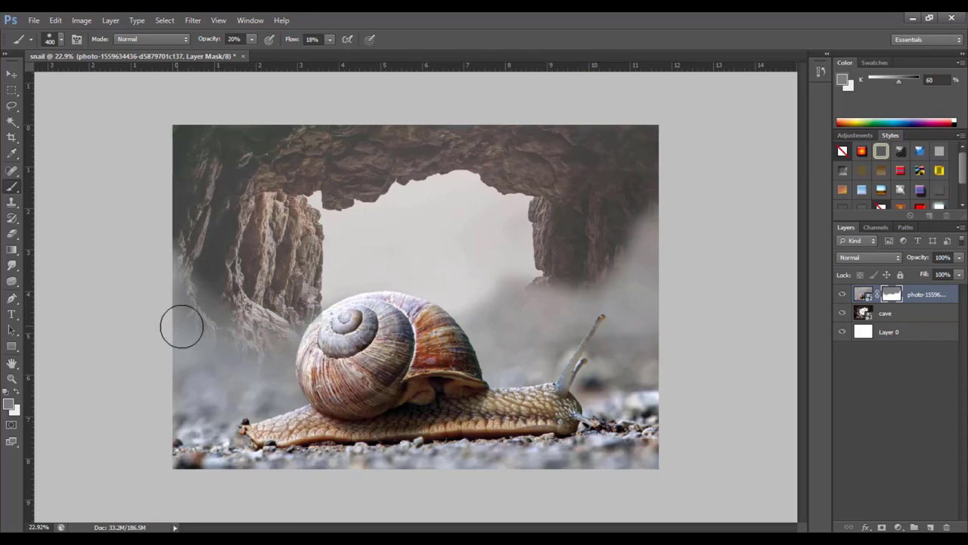
pyautogui.moveTo(198, 329)
pyautogui.mouseDown()
pyautogui.moveTo(205, 245)
pyautogui.moveTo(200, 265)
pyautogui.mouseUp()
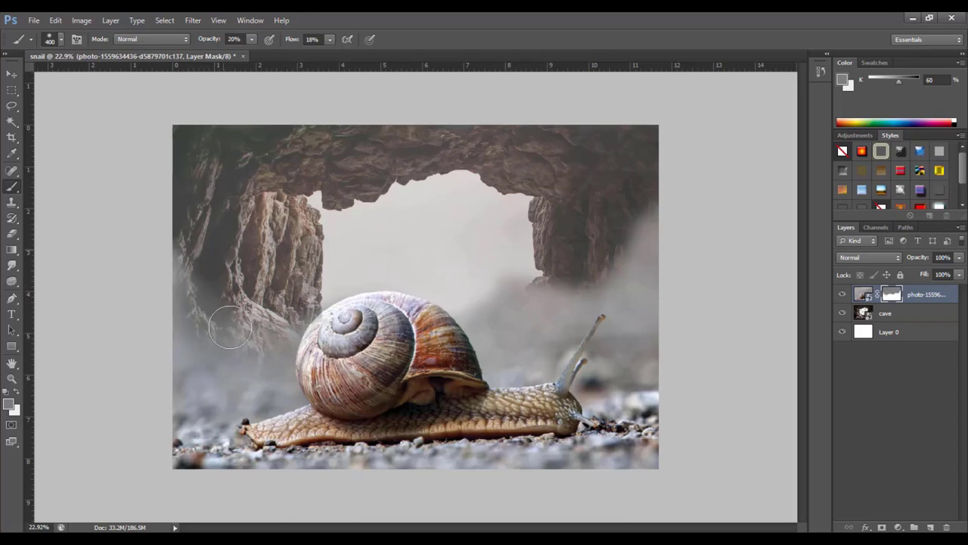
pyautogui.moveTo(230, 328)
pyautogui.mouseDown()
pyautogui.moveTo(259, 331)
pyautogui.moveTo(227, 361)
pyautogui.moveTo(207, 350)
pyautogui.moveTo(218, 361)
pyautogui.moveTo(259, 346)
pyautogui.moveTo(257, 378)
pyautogui.moveTo(296, 317)
pyautogui.moveTo(305, 327)
pyautogui.moveTo(280, 345)
pyautogui.moveTo(236, 352)
pyautogui.mouseUp()
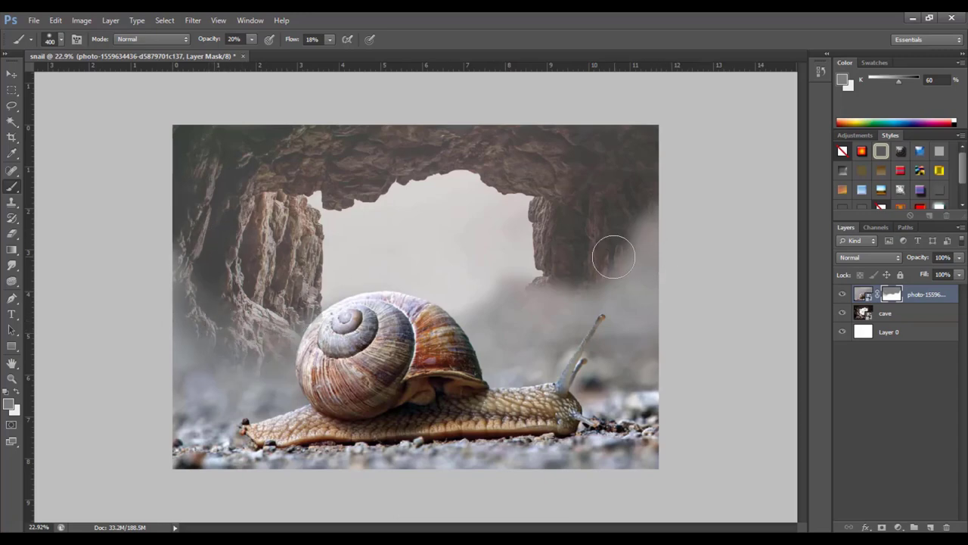
pyautogui.moveTo(518, 276)
pyautogui.mouseDown()
pyautogui.moveTo(507, 277)
pyautogui.moveTo(507, 309)
pyautogui.moveTo(491, 338)
pyautogui.moveTo(501, 290)
pyautogui.moveTo(461, 300)
pyautogui.moveTo(438, 292)
pyautogui.moveTo(461, 301)
pyautogui.moveTo(506, 287)
pyautogui.moveTo(502, 302)
pyautogui.moveTo(540, 270)
pyautogui.moveTo(557, 317)
pyautogui.mouseUp()
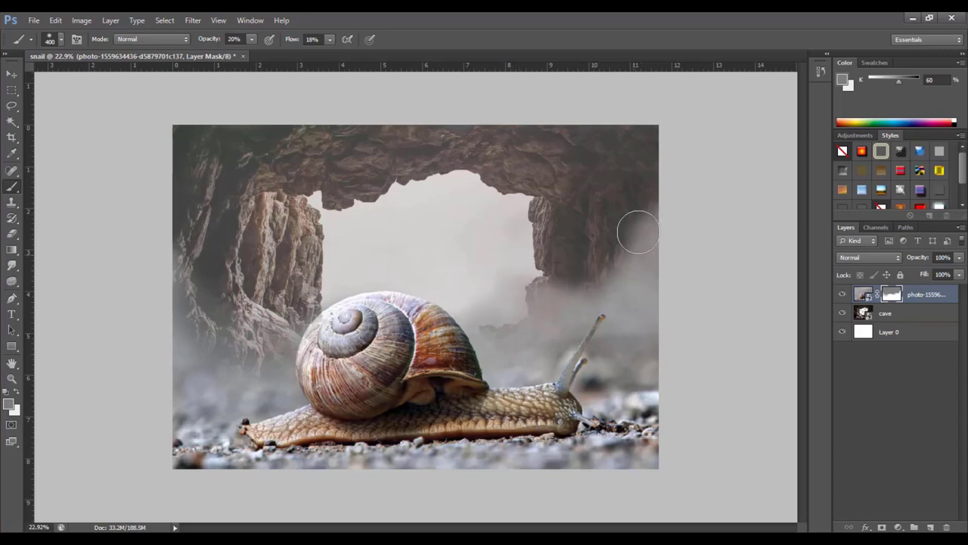
pyautogui.moveTo(648, 233); pyautogui.dragTo(636, 285)
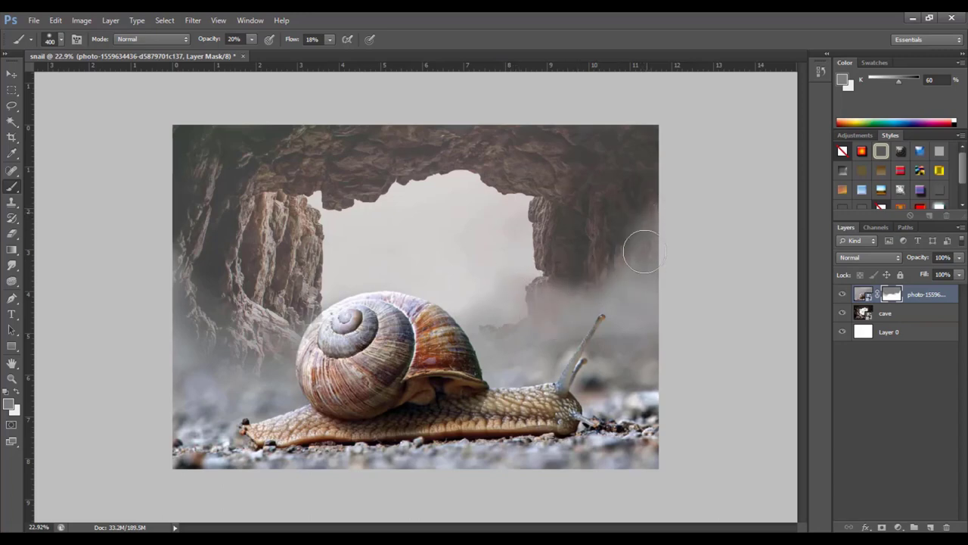
pyautogui.moveTo(644, 251); pyautogui.dragTo(636, 237)
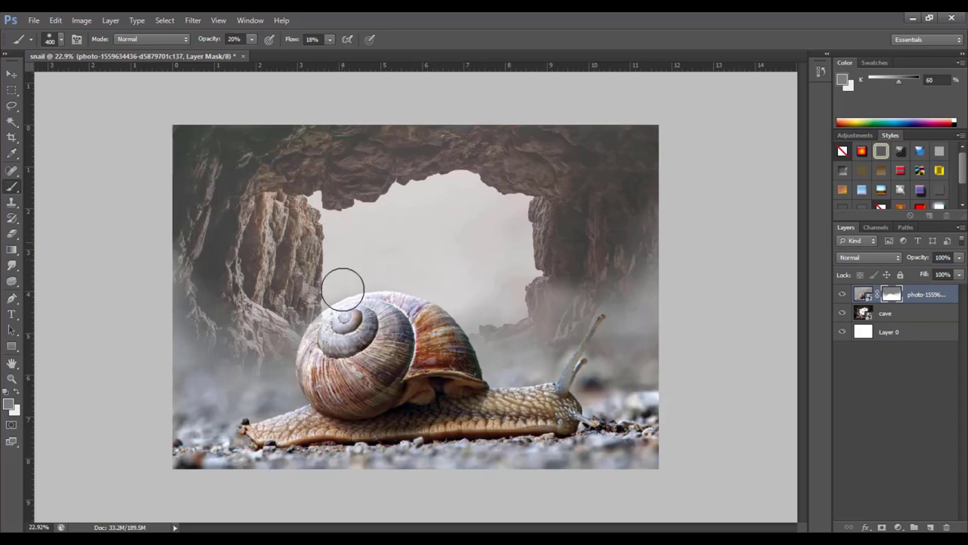
# Step: Raise brush opacity and flow to 100%, then reveal solid rock on the lower right cave wall
pyautogui.click(251, 39)
pyautogui.moveTo(249, 53); pyautogui.dragTo(421, 80)
pyautogui.click(328, 41)
pyautogui.click(344, 217)
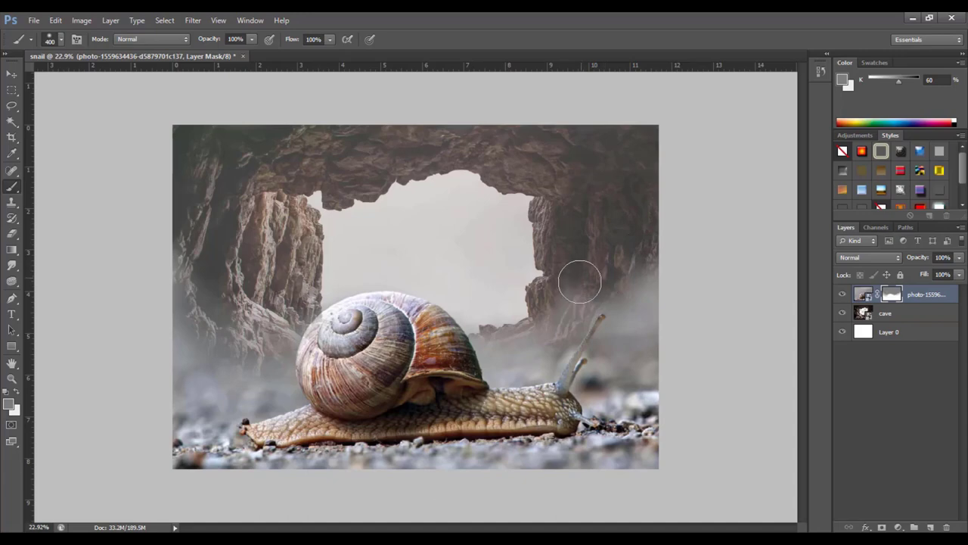
pyautogui.moveTo(577, 276)
pyautogui.mouseDown()
pyautogui.moveTo(559, 312)
pyautogui.moveTo(542, 288)
pyautogui.mouseUp()
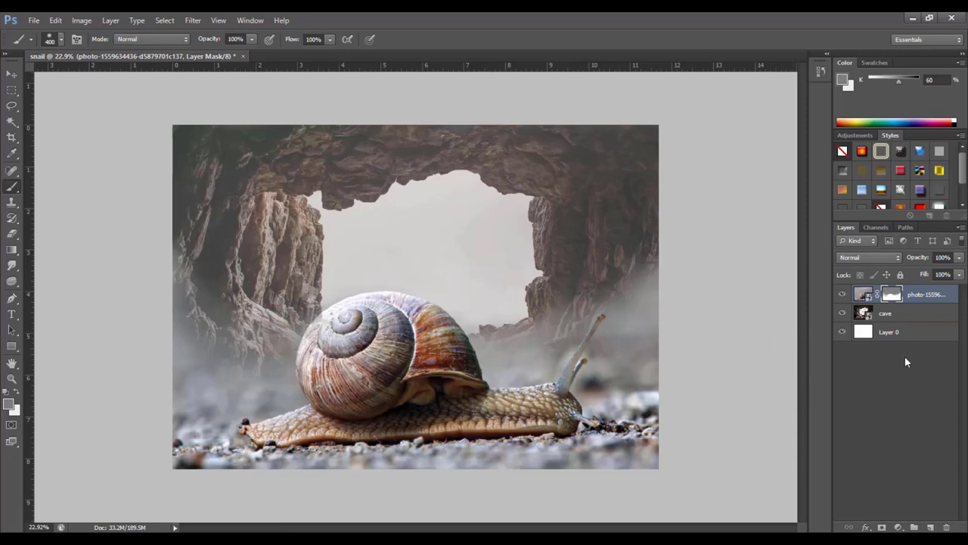
# Step: Place city-1245873_1920.jpg from the black &White folder into the composition
pyautogui.click(890, 314)
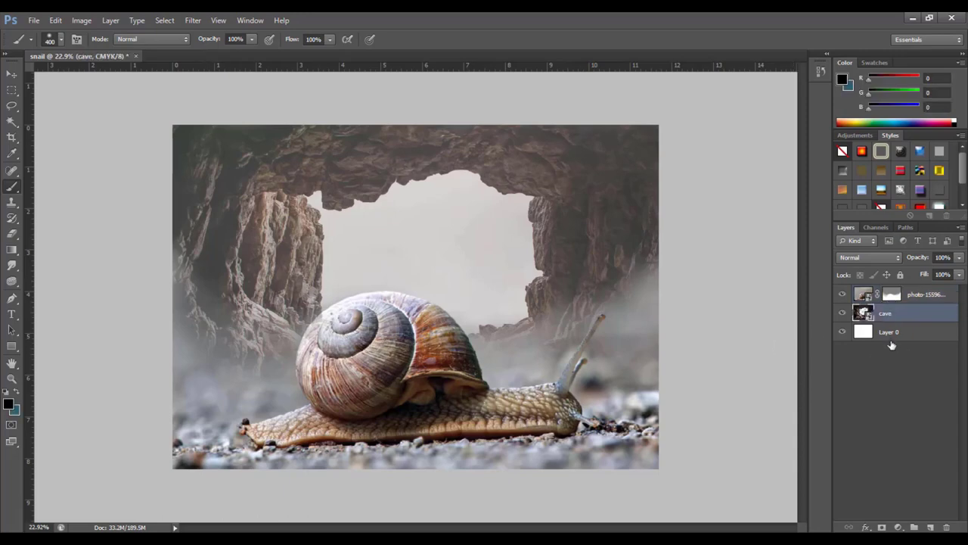
pyautogui.click(891, 338)
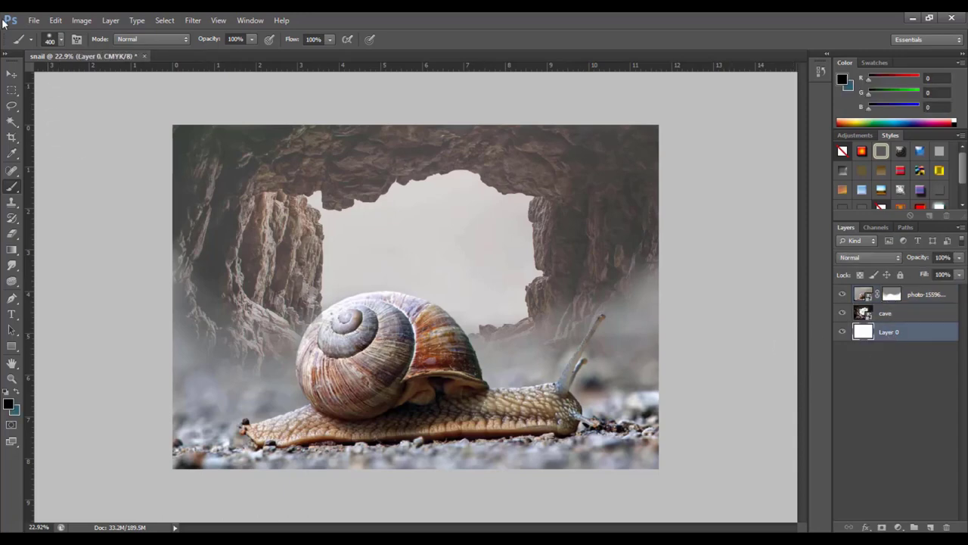
pyautogui.click(33, 20)
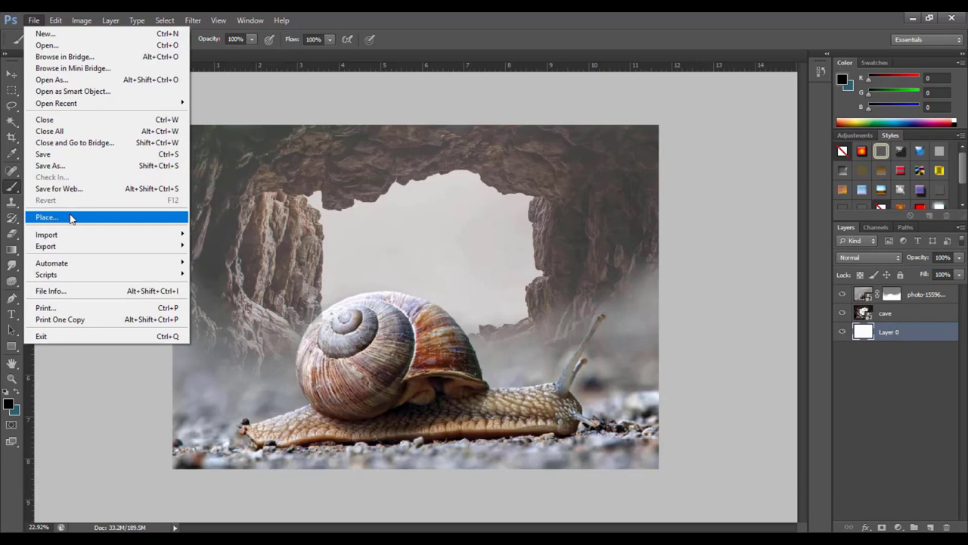
pyautogui.click(70, 218)
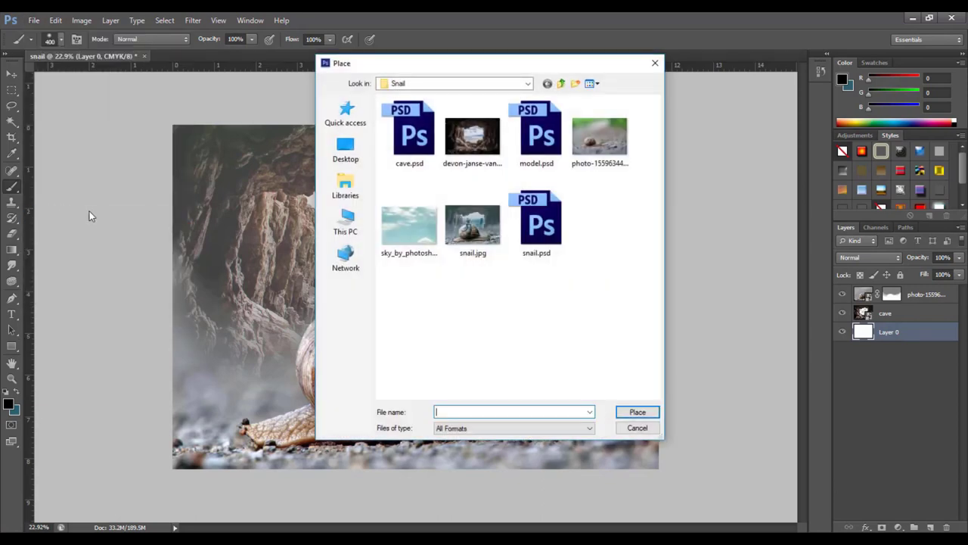
pyautogui.click(560, 85)
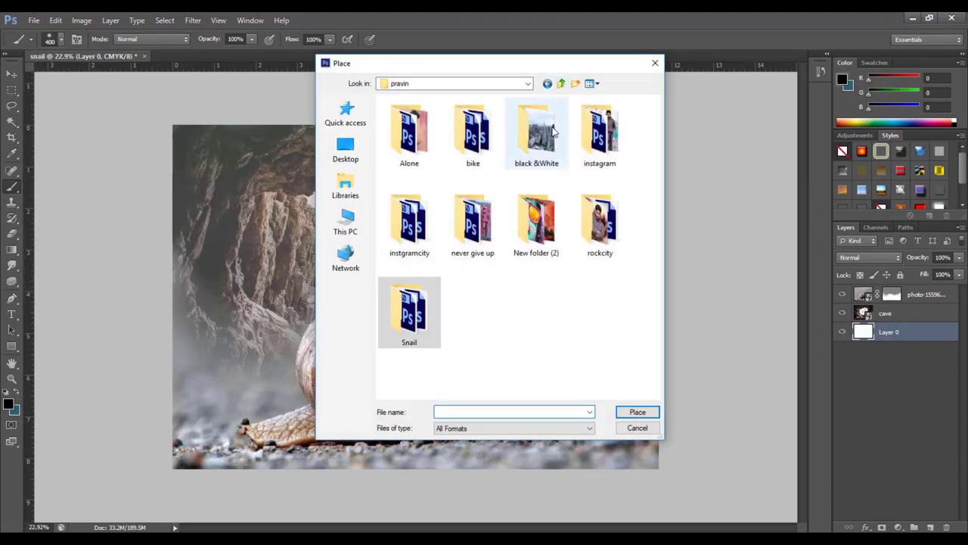
pyautogui.doubleClick(536, 132)
pyautogui.click(434, 169)
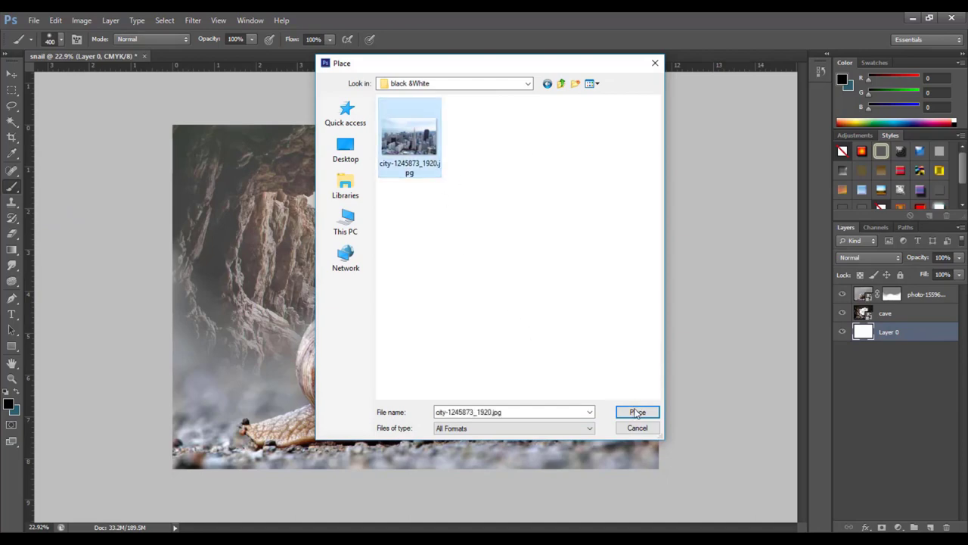
pyautogui.click(637, 413)
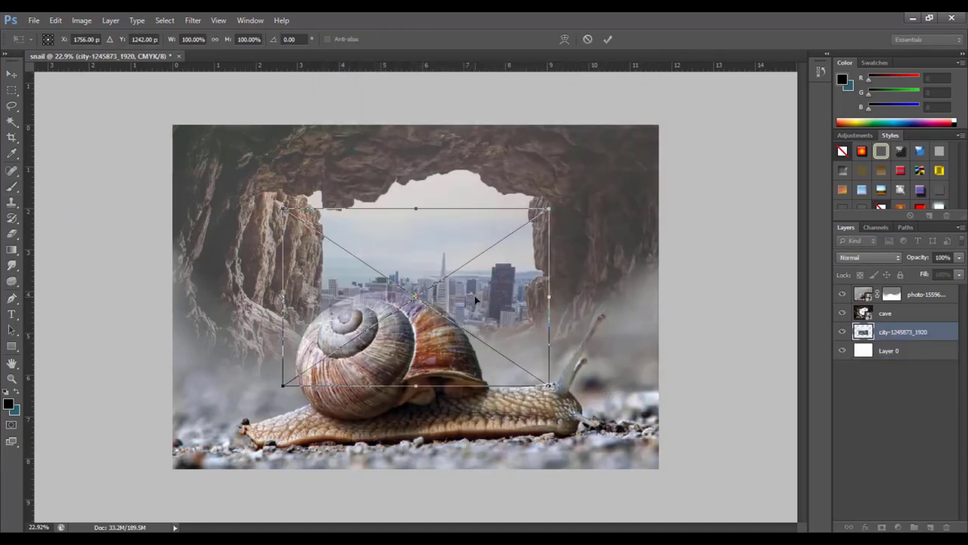
# Step: Move the city image up into the cave opening and adjust its size
pyautogui.moveTo(475, 300); pyautogui.dragTo(481, 259)
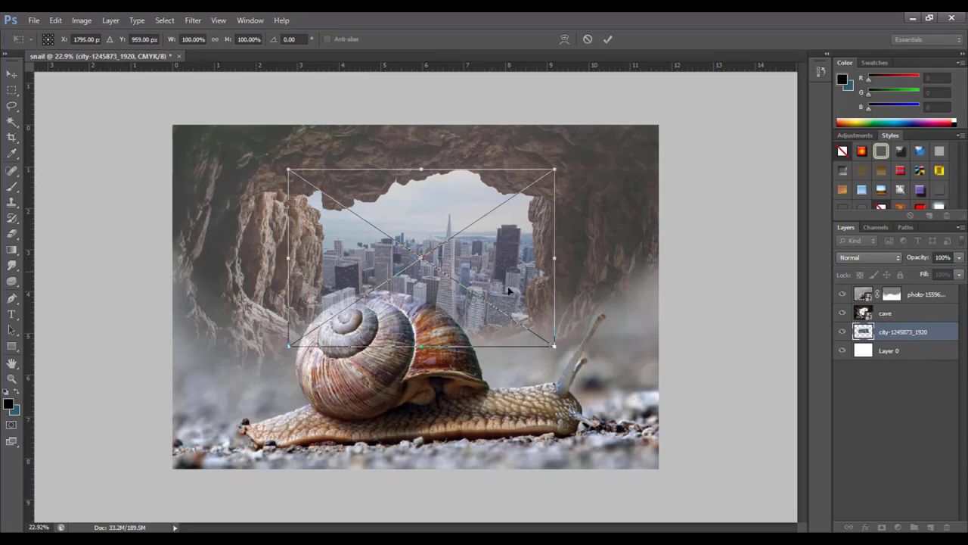
pyautogui.moveTo(554, 346); pyautogui.dragTo(558, 350)
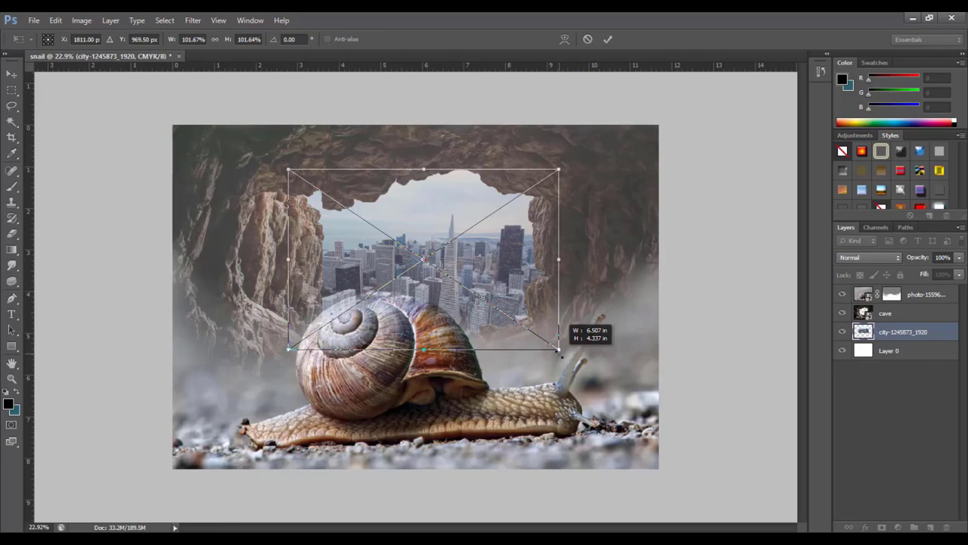
pyautogui.moveTo(558, 351); pyautogui.dragTo(558, 351)
pyautogui.press('Up')
pyautogui.press('Up')
pyautogui.press('Up')
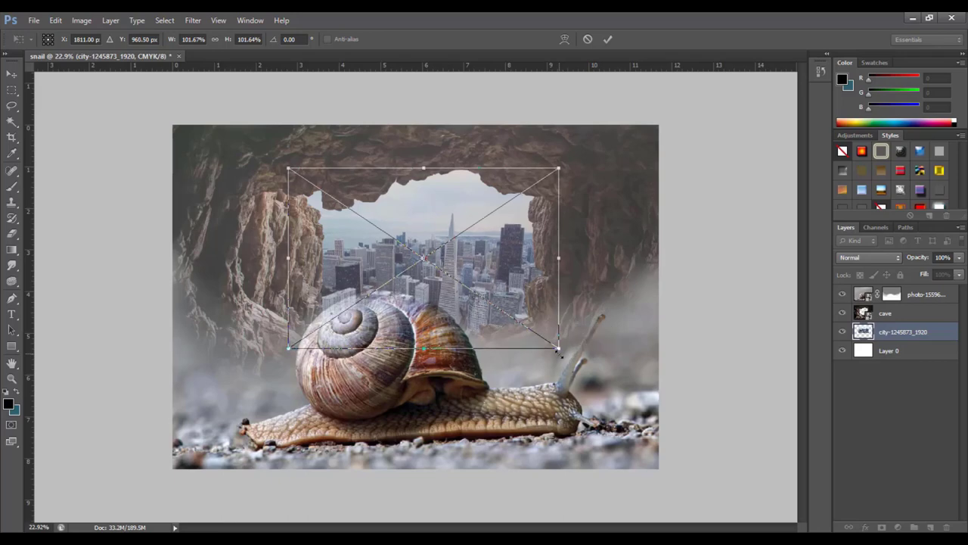
pyautogui.press('Up')
pyautogui.press('Up')
pyautogui.press('Up')
pyautogui.press('Down')
pyautogui.press('Down')
pyautogui.press('Down')
pyautogui.press('Down')
pyautogui.press('Down')
pyautogui.press('Down')
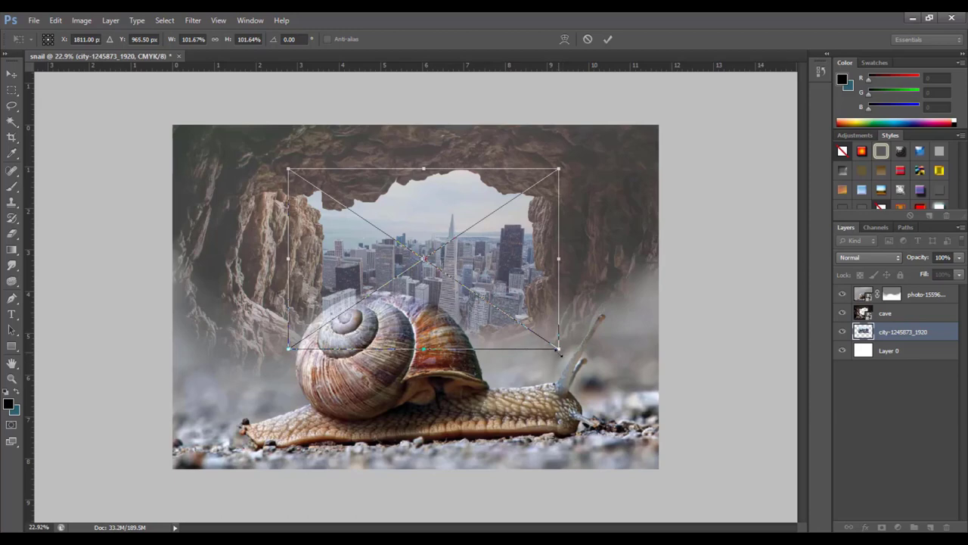
pyautogui.moveTo(558, 350); pyautogui.dragTo(552, 347)
# Step: Nudge the city skyline into final position above the snail and commit the transform
pyautogui.hotkey('shift', 'Down')
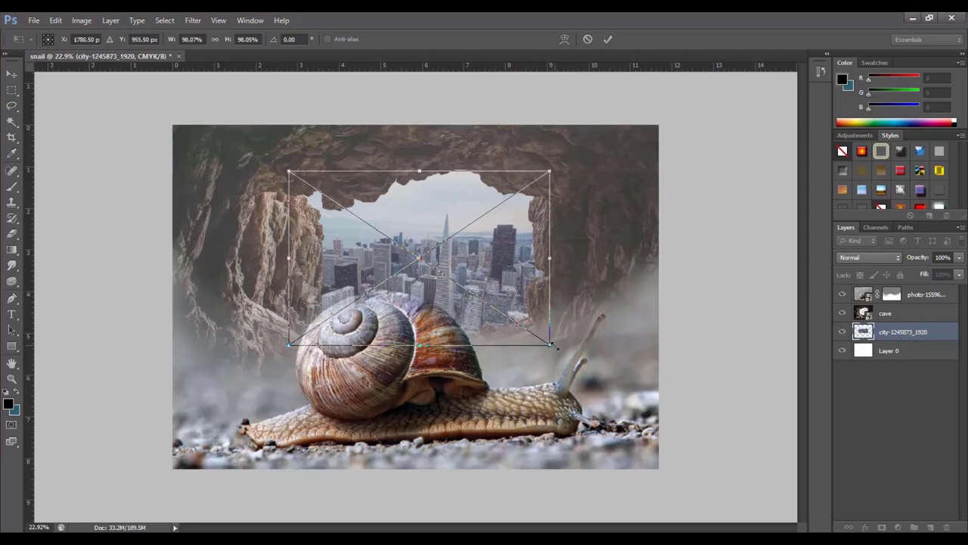
pyautogui.hotkey('shift', 'Down')
pyautogui.press('Down')
pyautogui.press('Down')
pyautogui.hotkey('shift', 'Right')
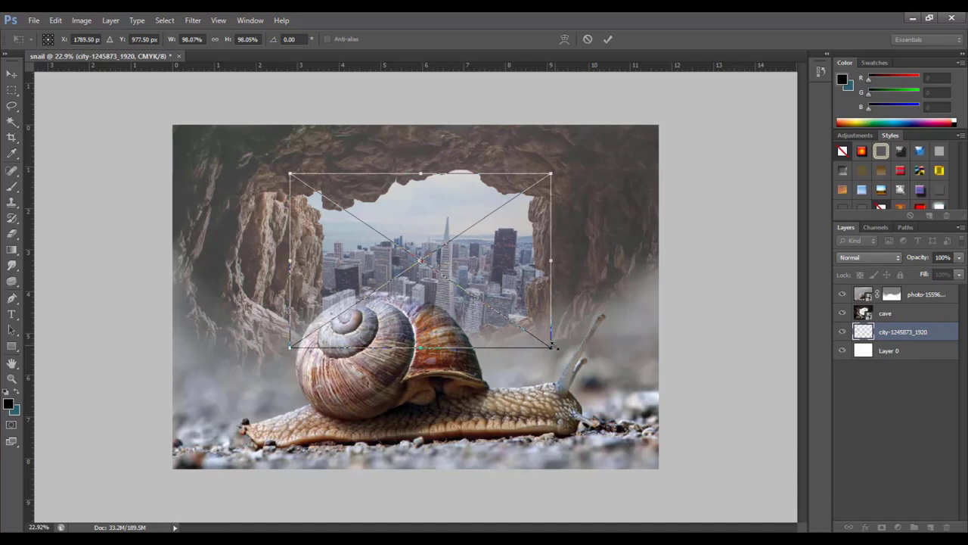
pyautogui.press('Right')
pyautogui.press('Right')
pyautogui.press('Right')
pyautogui.press('Down')
pyautogui.press('Down')
pyautogui.press('Down')
pyautogui.press('Down')
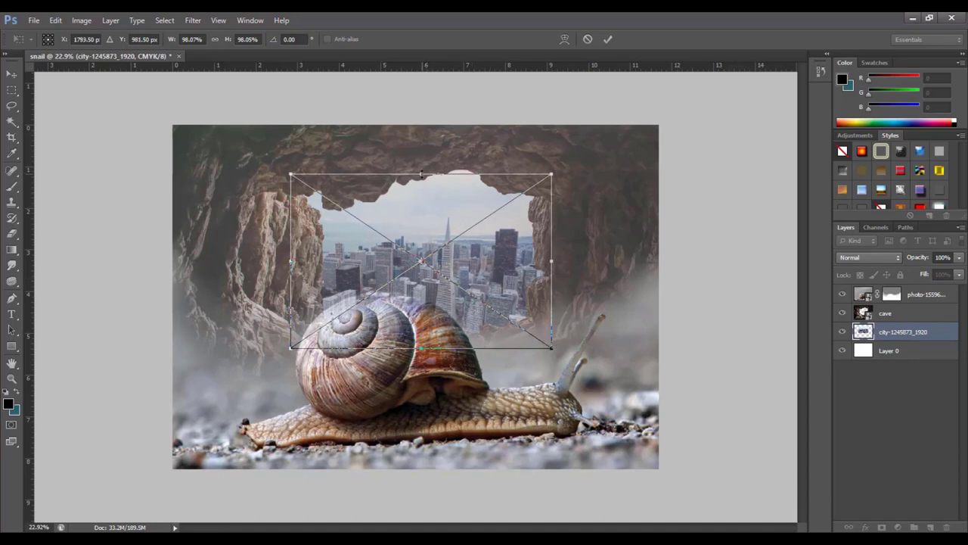
pyautogui.moveTo(421, 174); pyautogui.dragTo(422, 173)
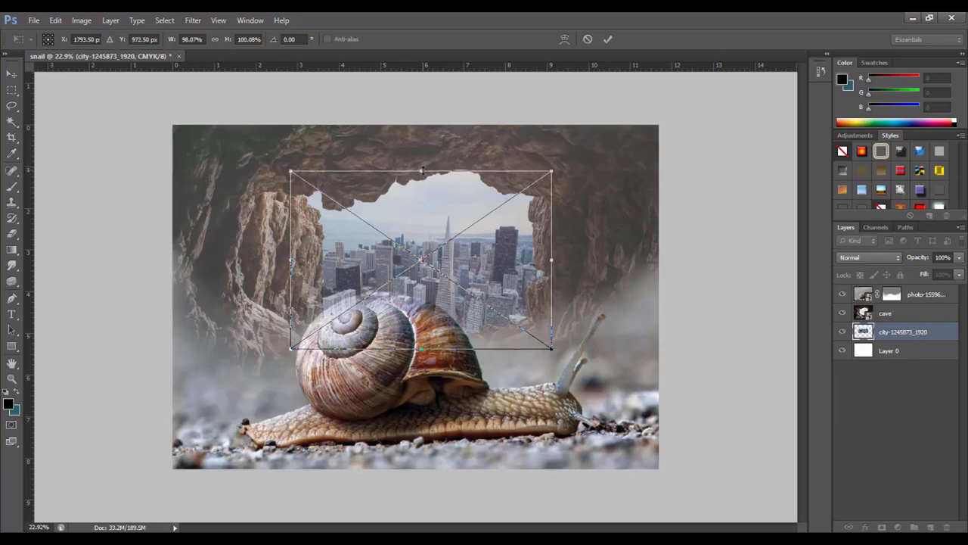
pyautogui.press('Down')
pyautogui.press('Down')
pyautogui.press('Down')
pyautogui.press('Up')
pyautogui.press('Up')
pyautogui.press('Up')
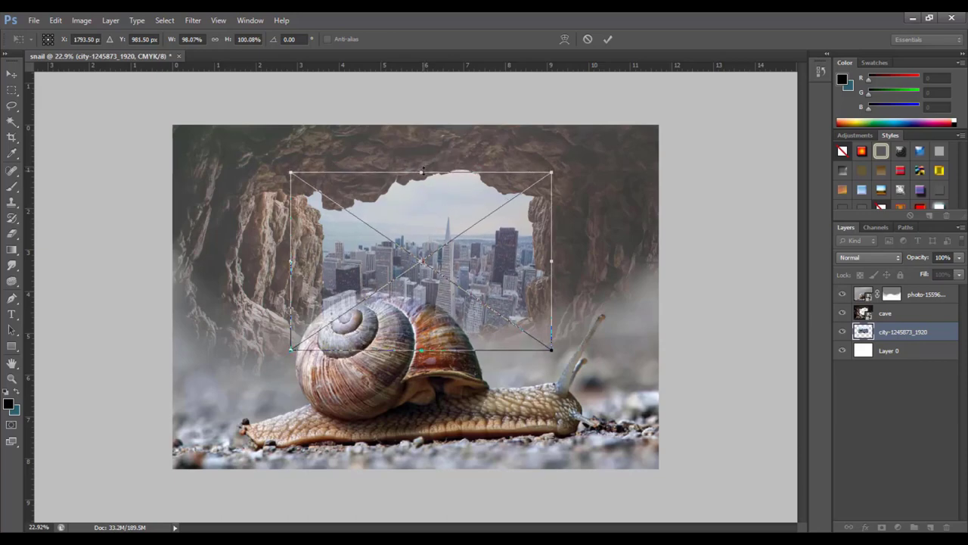
pyautogui.press('Up')
pyautogui.press('Up')
pyautogui.press('Up')
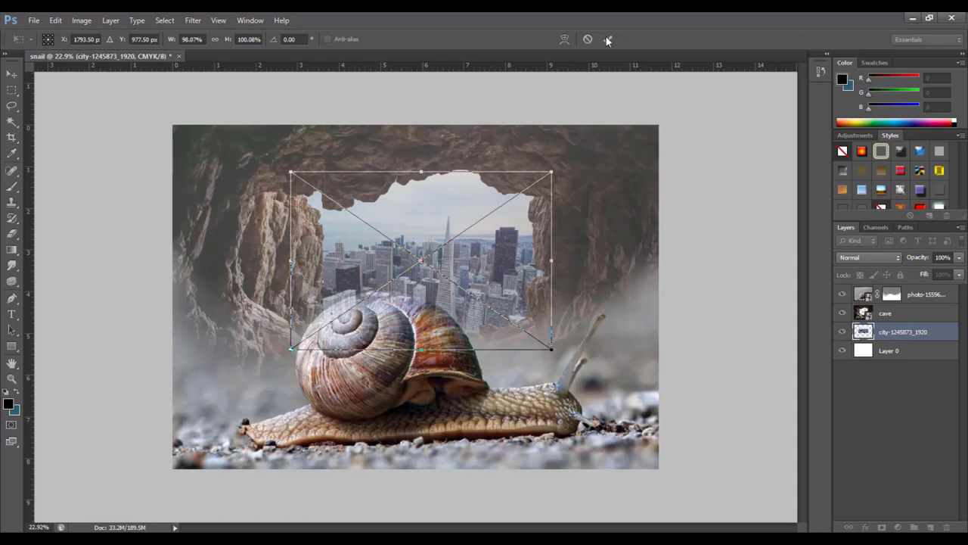
pyautogui.click(607, 40)
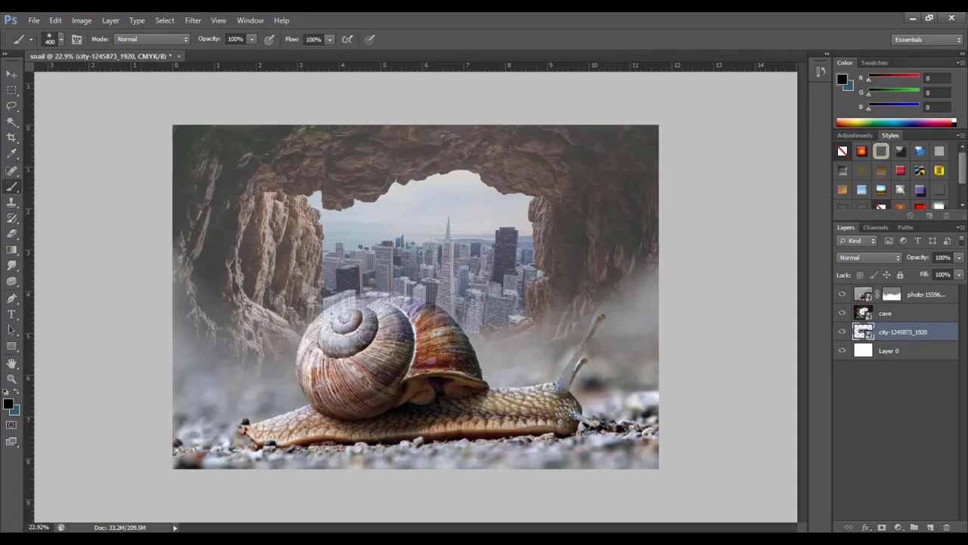
# Step: Place model.psd from the Snail folder above the snail photo layer
pyautogui.click(933, 295)
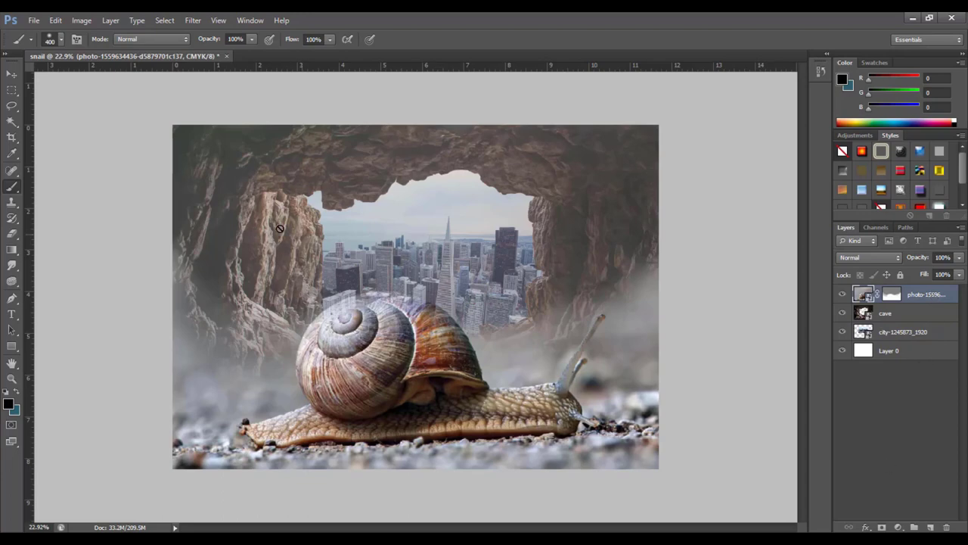
pyautogui.click(33, 20)
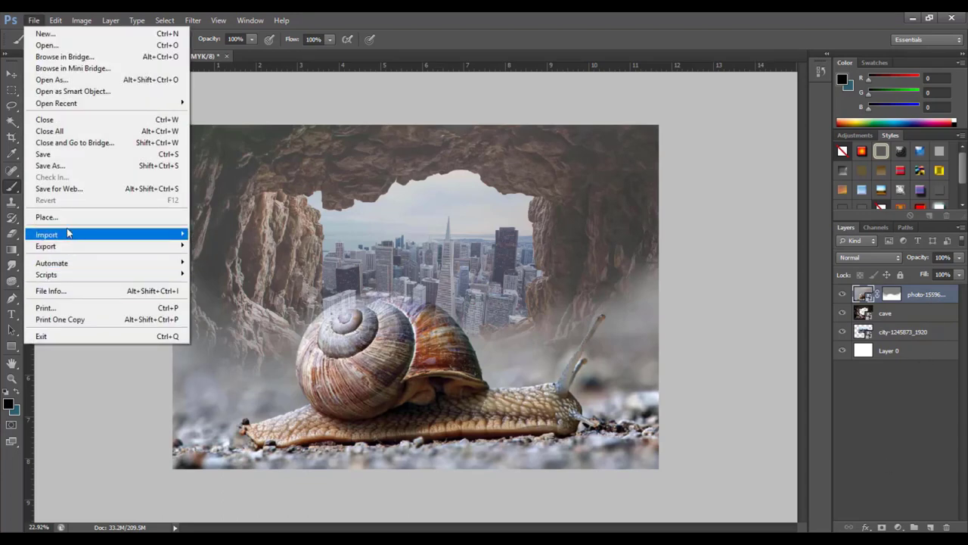
pyautogui.click(67, 219)
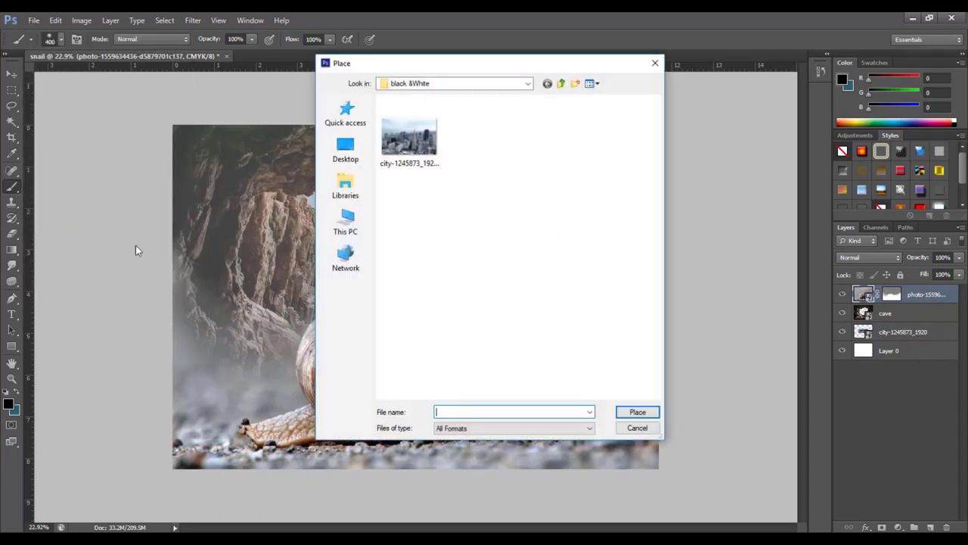
pyautogui.click(560, 85)
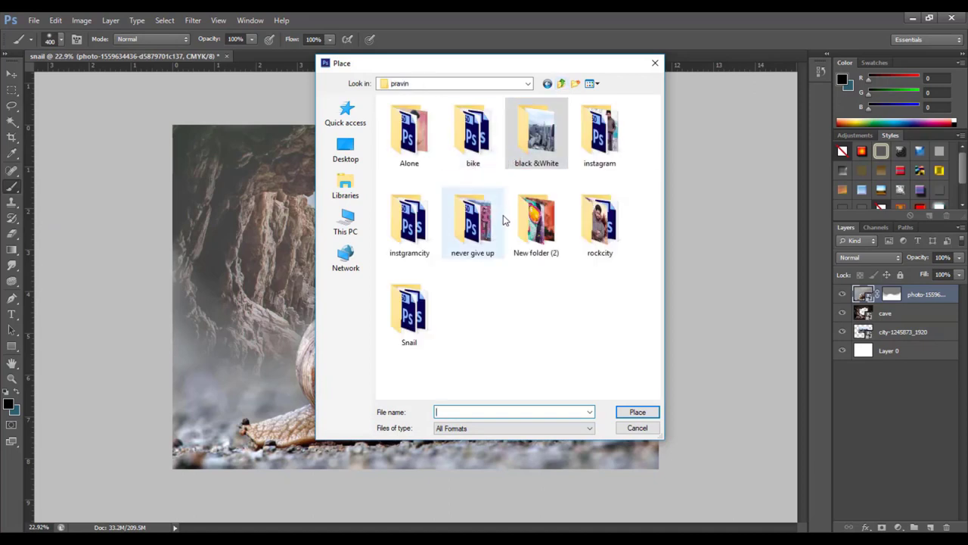
pyautogui.doubleClick(408, 322)
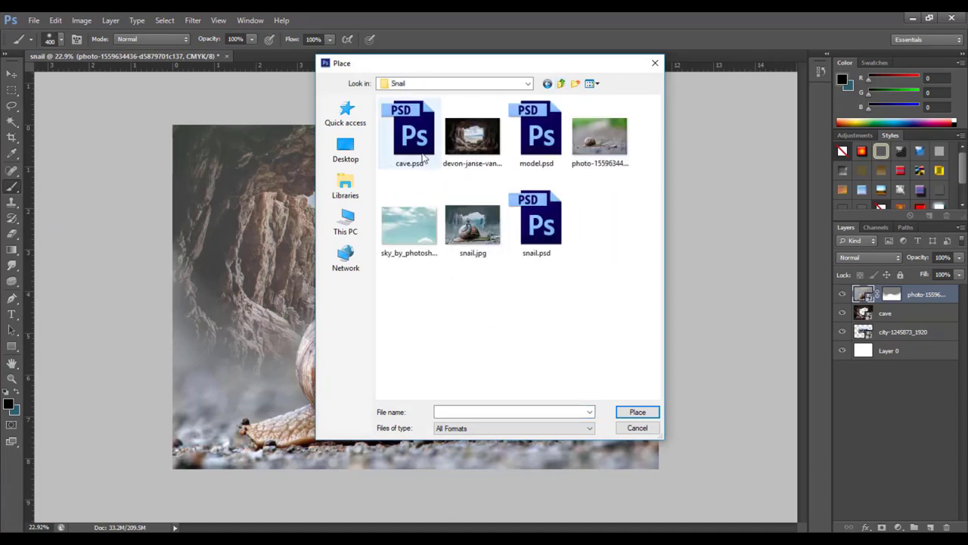
pyautogui.click(548, 150)
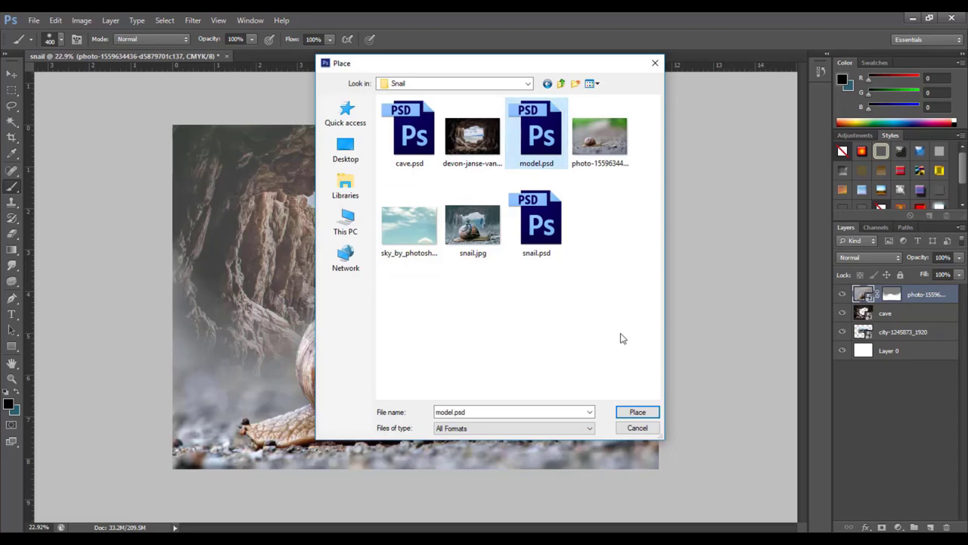
pyautogui.click(638, 410)
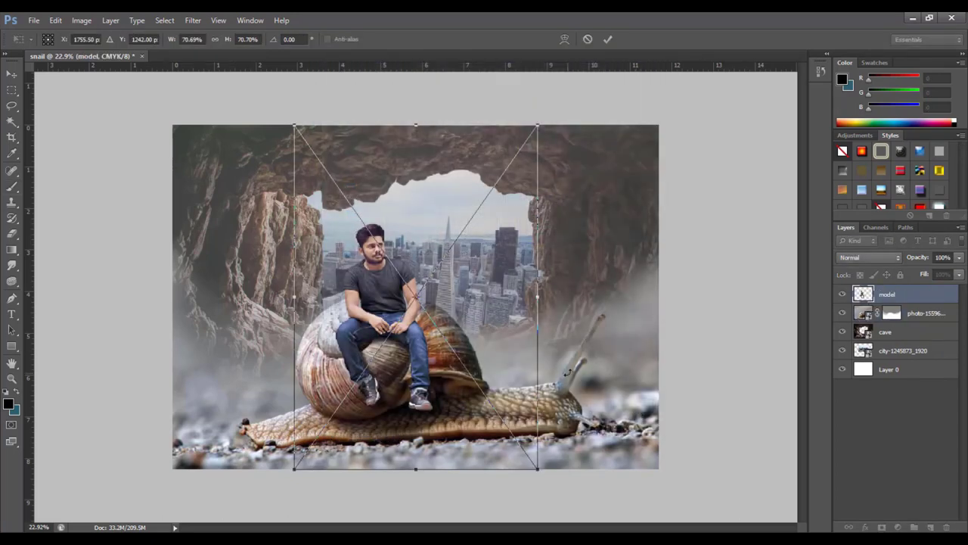
# Step: Scale the man to about 38.5% and seat him on the snail's shell, committing the placement
pyautogui.scroll(-2, 507, 309)
pyautogui.moveTo(500, 418); pyautogui.dragTo(426, 319)
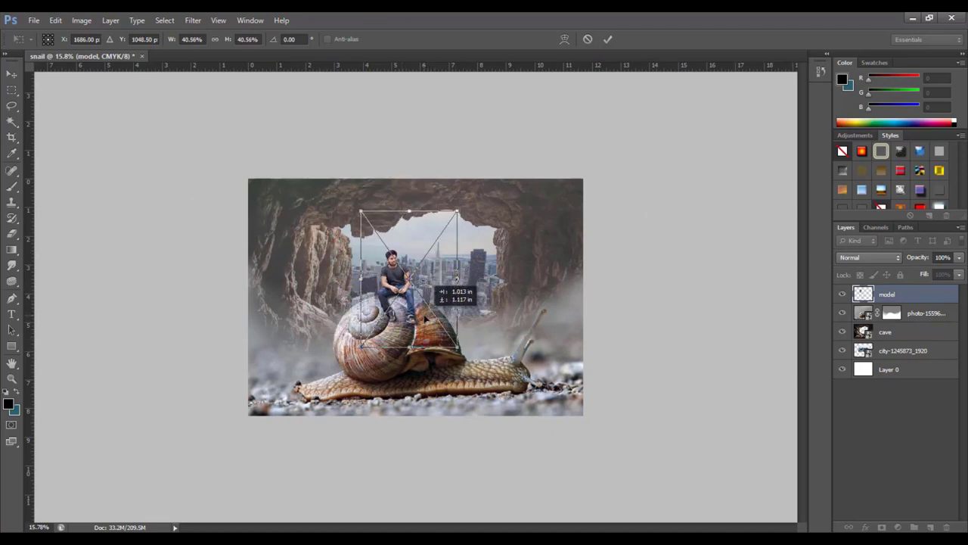
pyautogui.scroll(2, 426, 319)
pyautogui.scroll(2, 428, 321)
pyautogui.scroll(1, 431, 322)
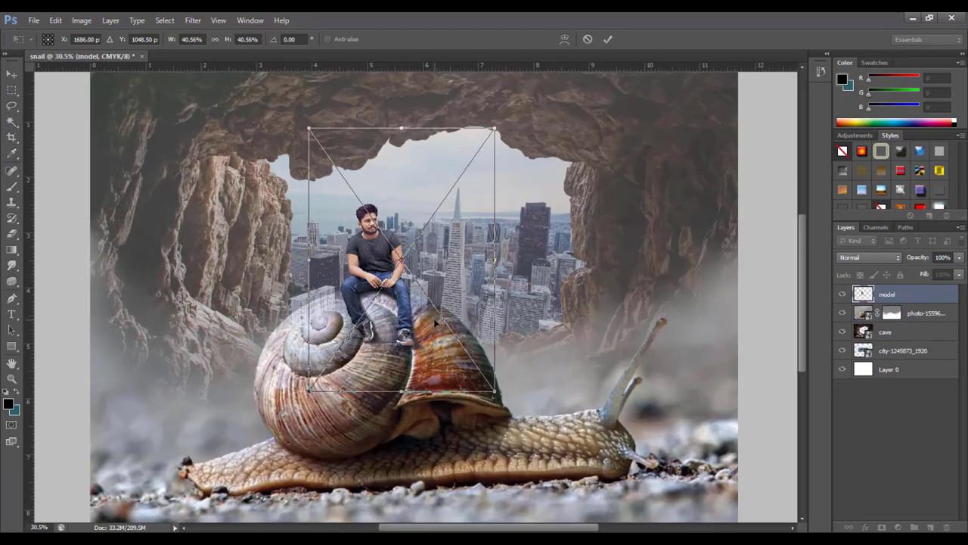
pyautogui.scroll(1, 435, 323)
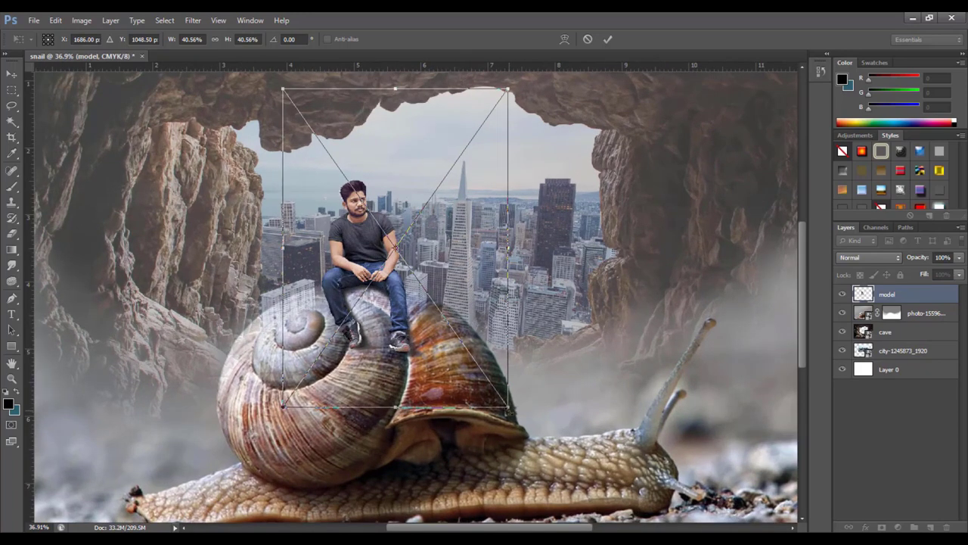
pyautogui.moveTo(508, 408); pyautogui.dragTo(496, 391)
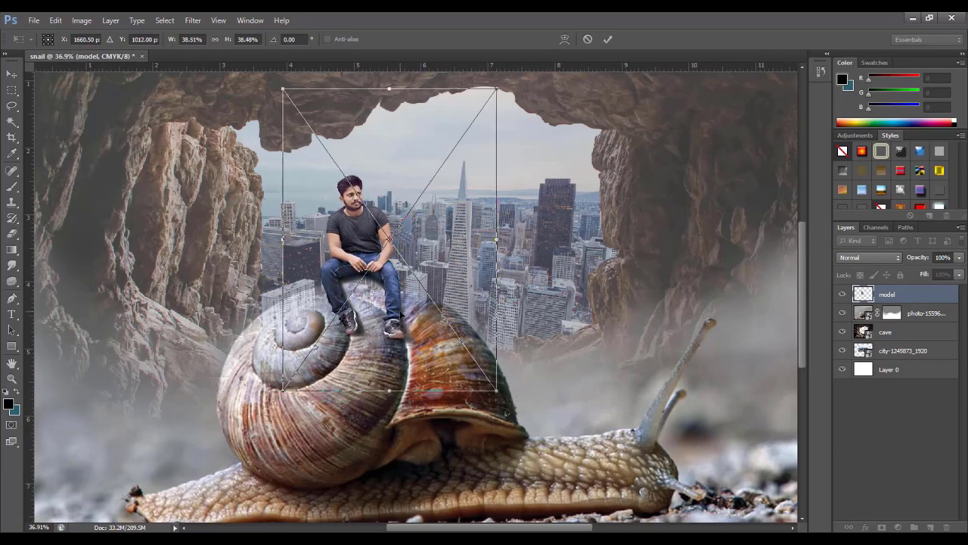
pyautogui.press('Down')
pyautogui.press('Down')
pyautogui.press('Down')
pyautogui.press('Down')
pyautogui.press('Down')
pyautogui.press('Down')
pyautogui.press('Down')
pyautogui.press('Down')
pyautogui.press('Down')
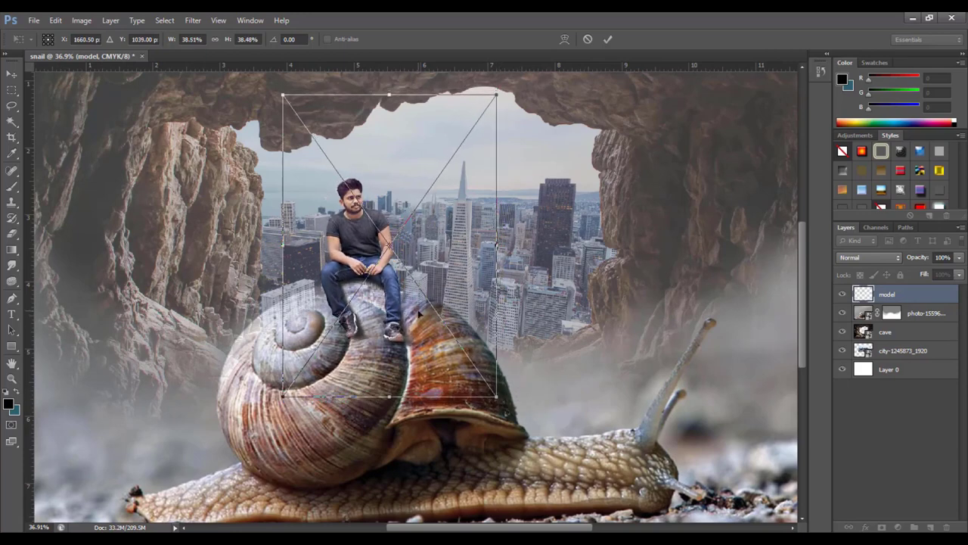
pyautogui.press('Down')
pyautogui.press('Down')
pyautogui.press('Down')
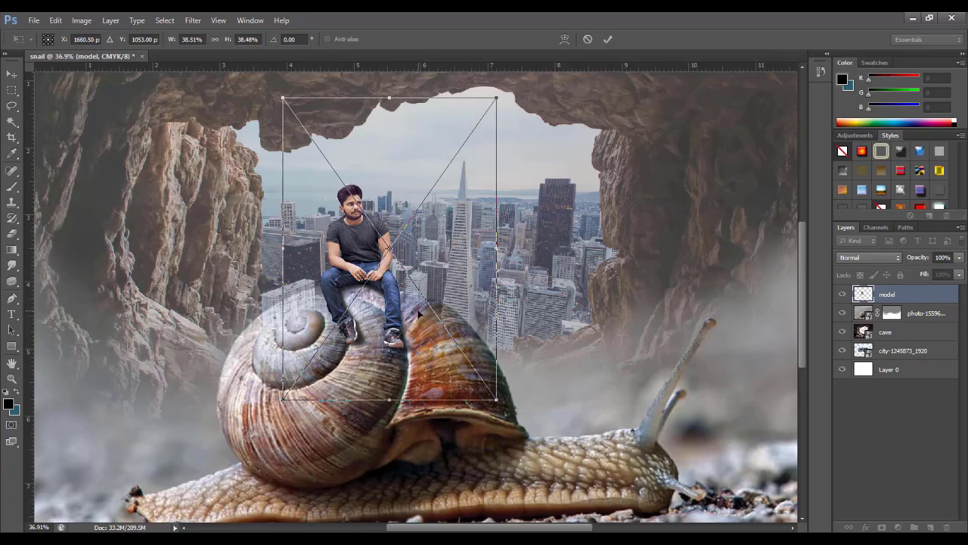
pyautogui.press('Down')
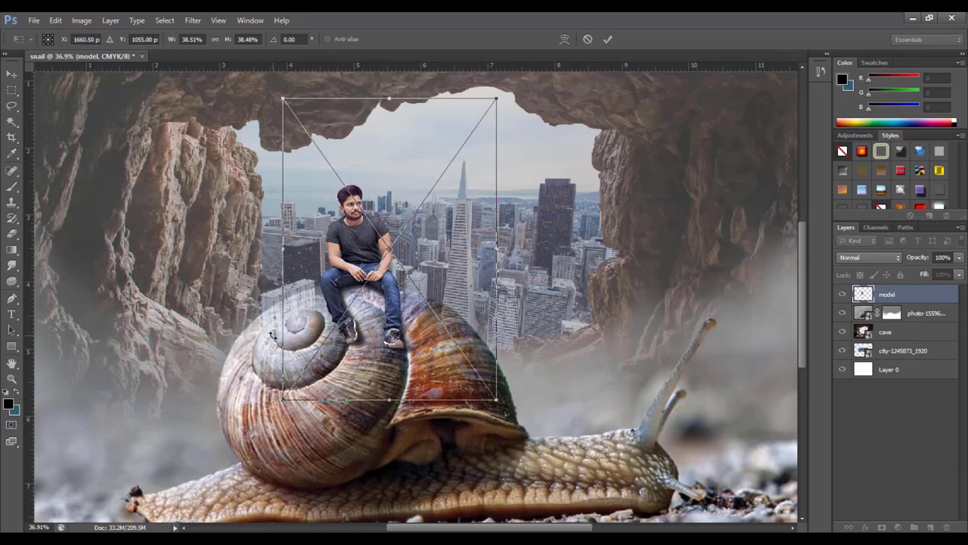
pyautogui.press('Right')
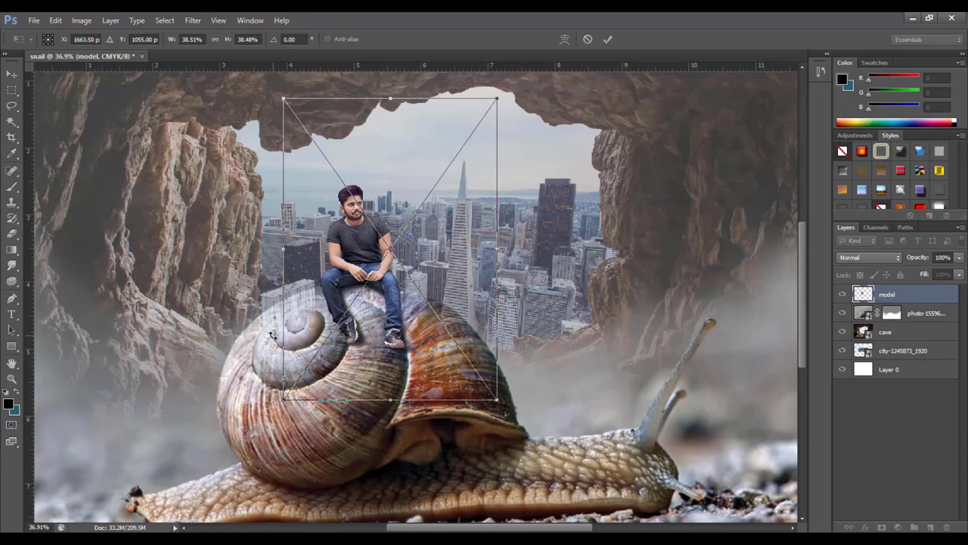
pyautogui.press('Left')
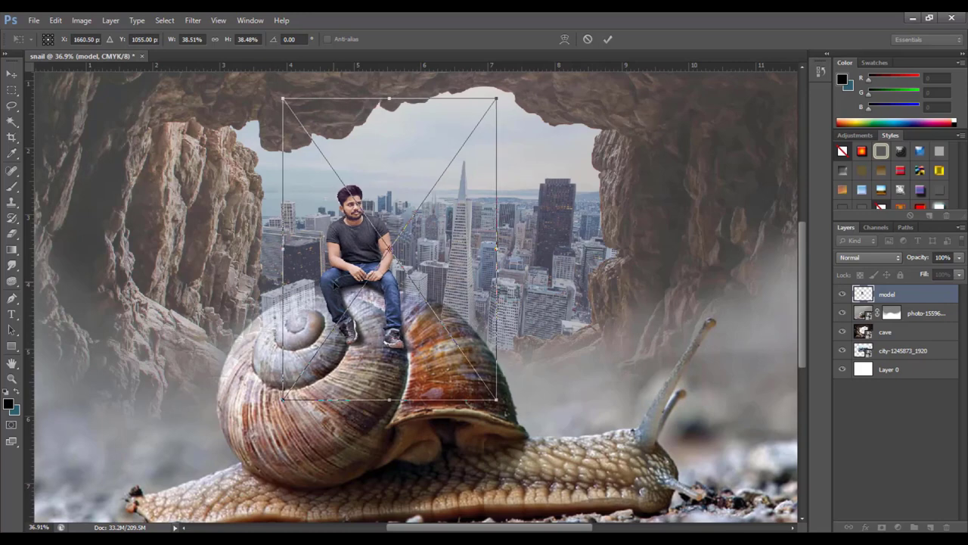
pyautogui.click(605, 42)
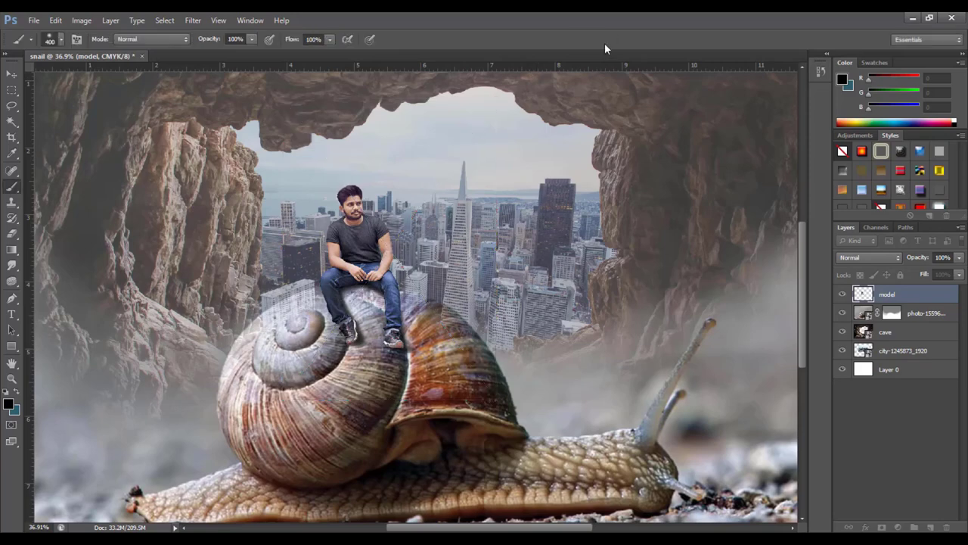
# Step: Add a layer mask to the city layer and set the foreground colour to black
pyautogui.click(885, 350)
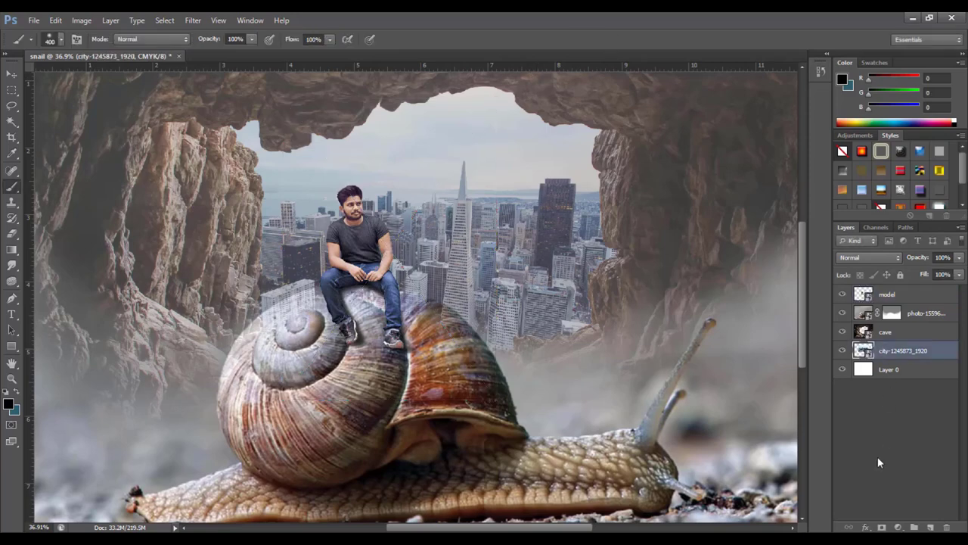
pyautogui.click(897, 526)
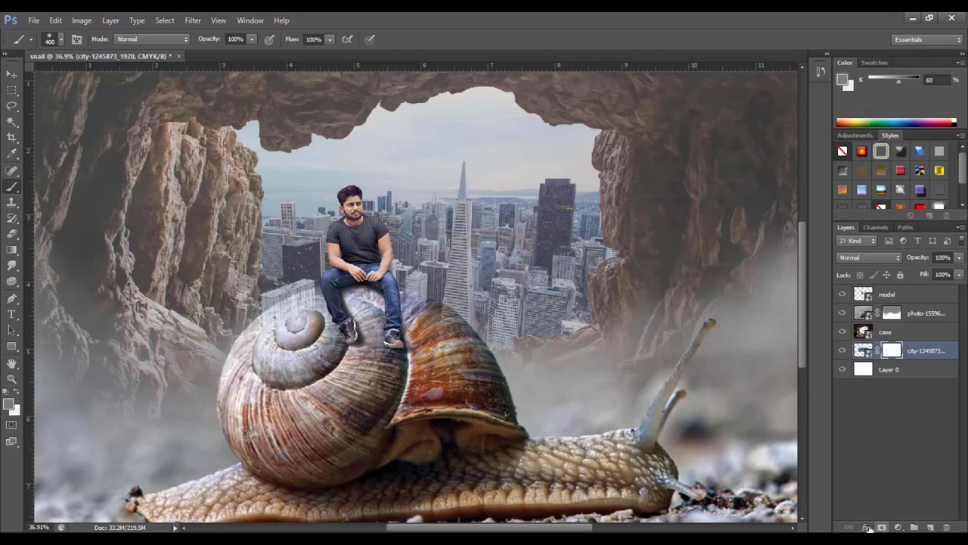
pyautogui.click(10, 406)
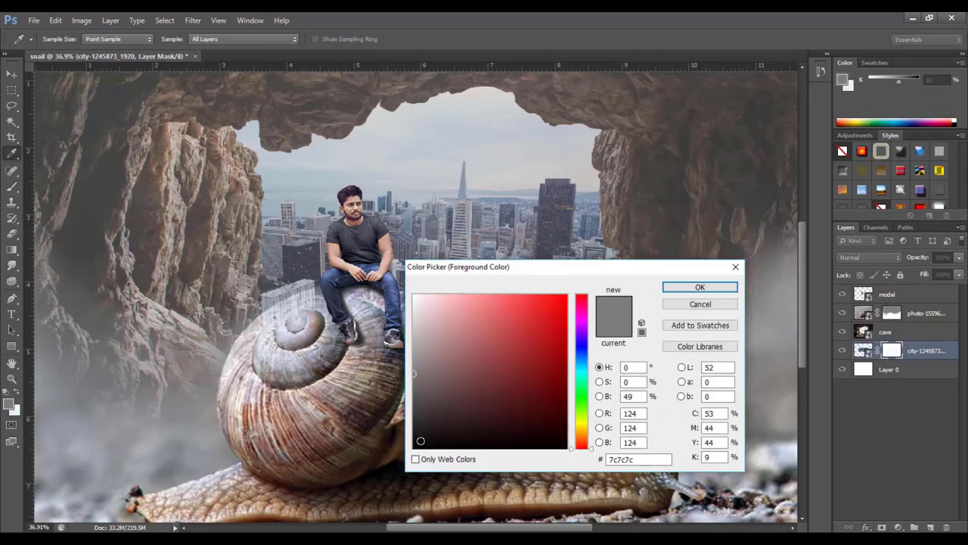
pyautogui.click(421, 441)
pyautogui.click(699, 286)
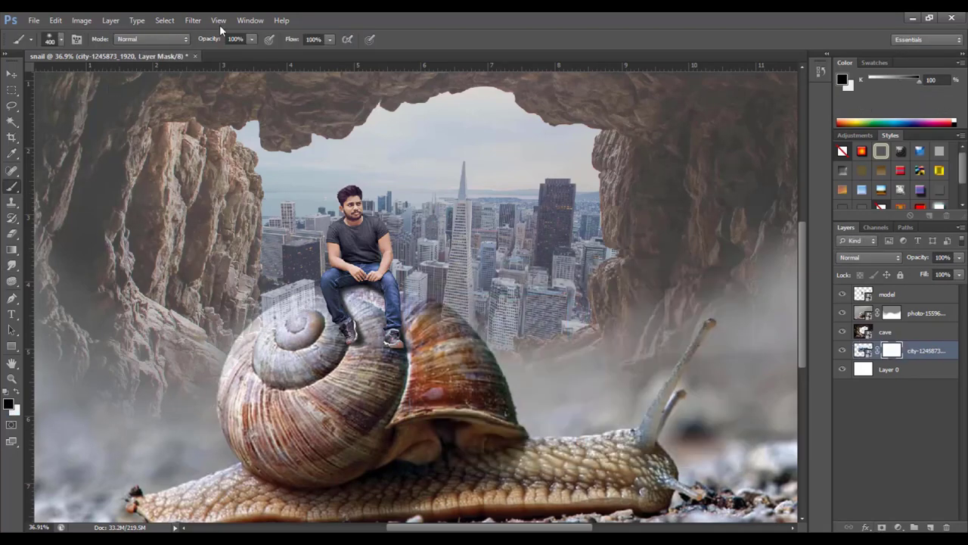
# Step: Mask out city buildings showing through the snail shell, using a smaller brush for the shell's edge
pyautogui.scroll(2, 297, 329)
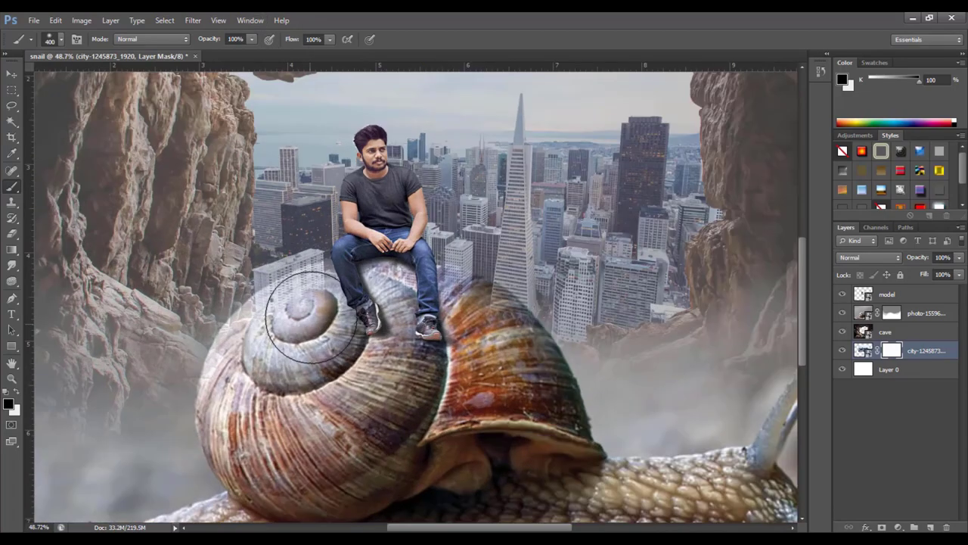
pyautogui.scroll(2, 298, 329)
pyautogui.moveTo(297, 316)
pyautogui.mouseDown()
pyautogui.moveTo(398, 296)
pyautogui.moveTo(329, 309)
pyautogui.moveTo(437, 305)
pyautogui.moveTo(502, 317)
pyautogui.mouseUp()
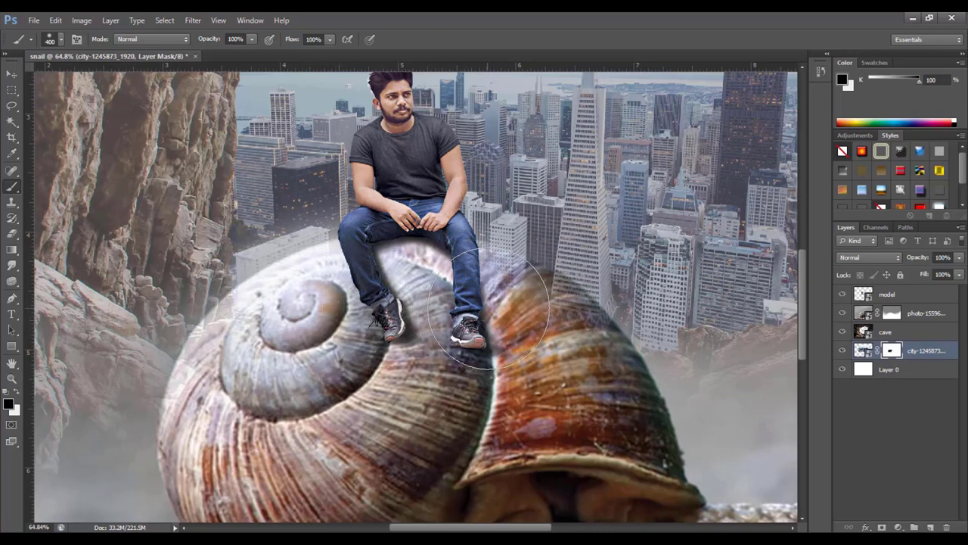
pyautogui.press('[')
pyautogui.press('[')
pyautogui.press('[')
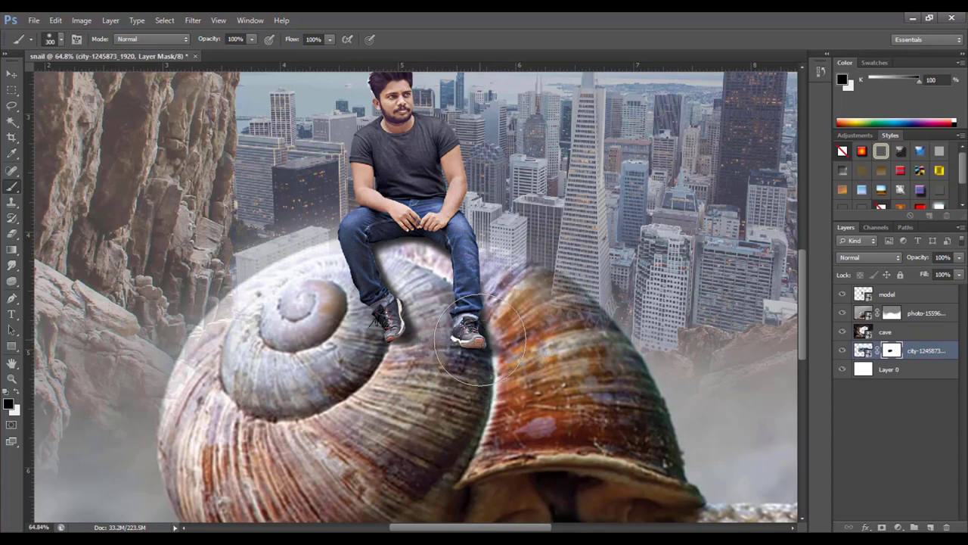
pyautogui.press('[')
pyautogui.press('[')
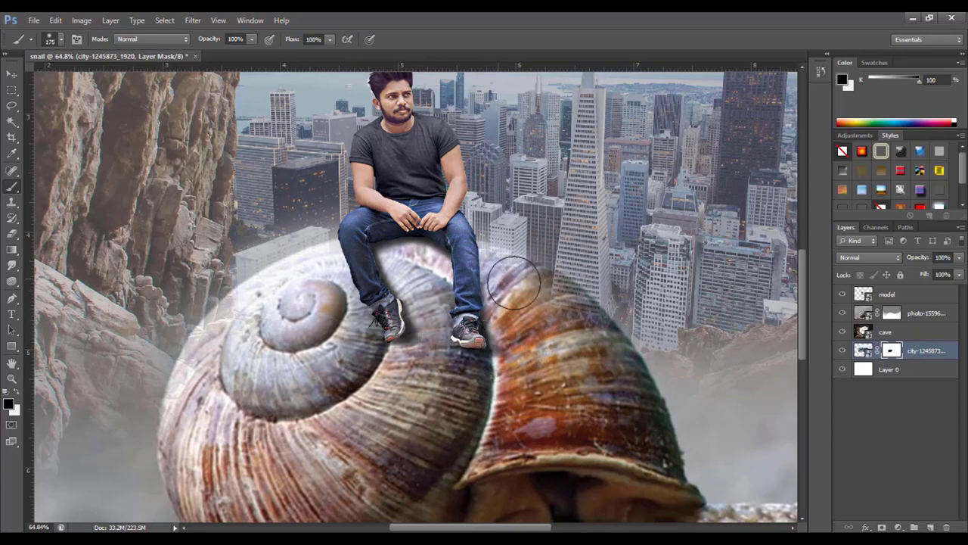
pyautogui.press('[')
pyautogui.press('[')
pyautogui.press('[')
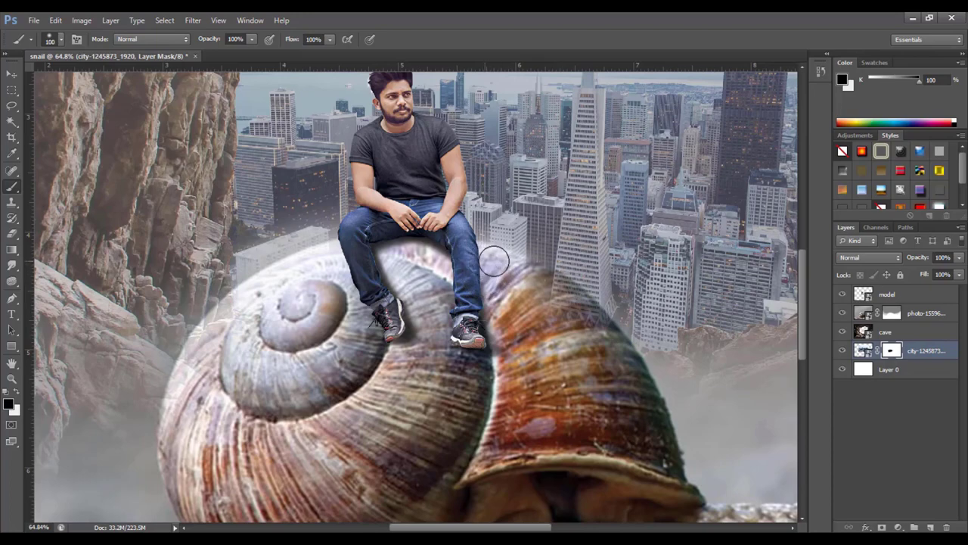
pyautogui.moveTo(515, 270); pyautogui.dragTo(559, 322)
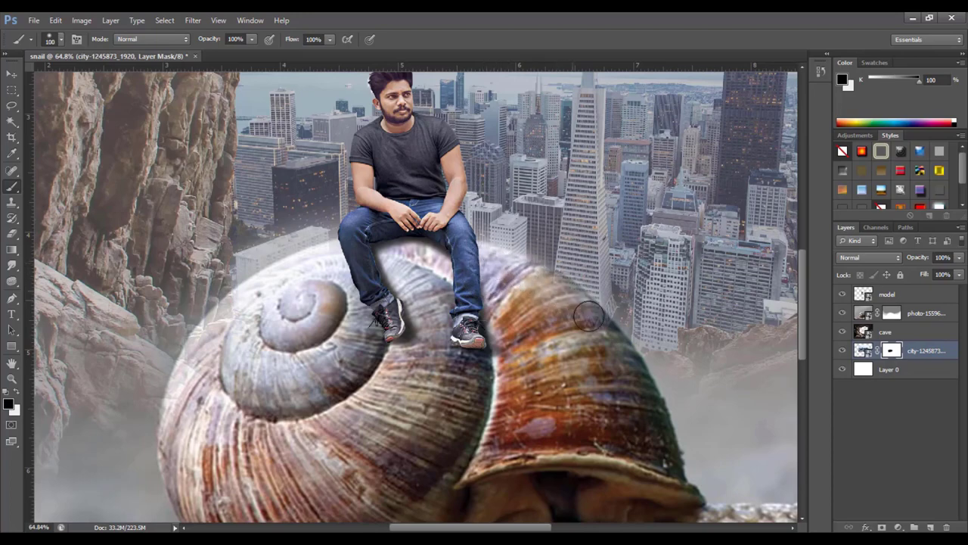
# Step: Clear the haze over the shell beside the man's leg, then zoom back out
pyautogui.scroll(2, 560, 323)
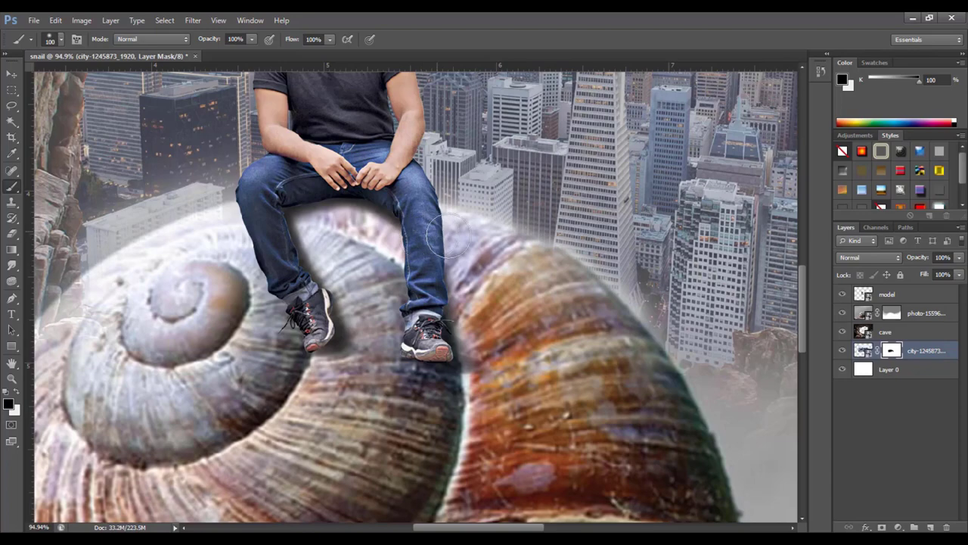
pyautogui.scroll(-4, 535, 330)
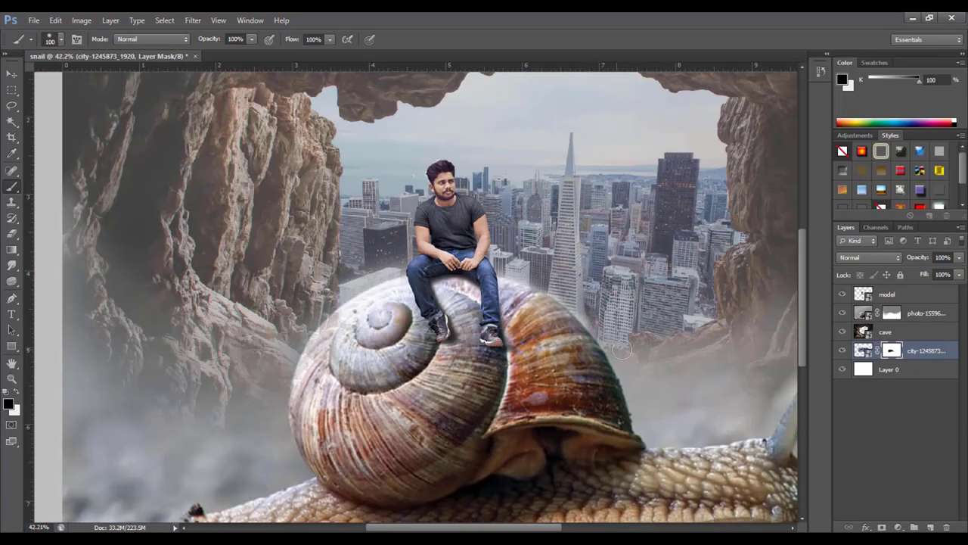
pyautogui.scroll(3, 642, 372)
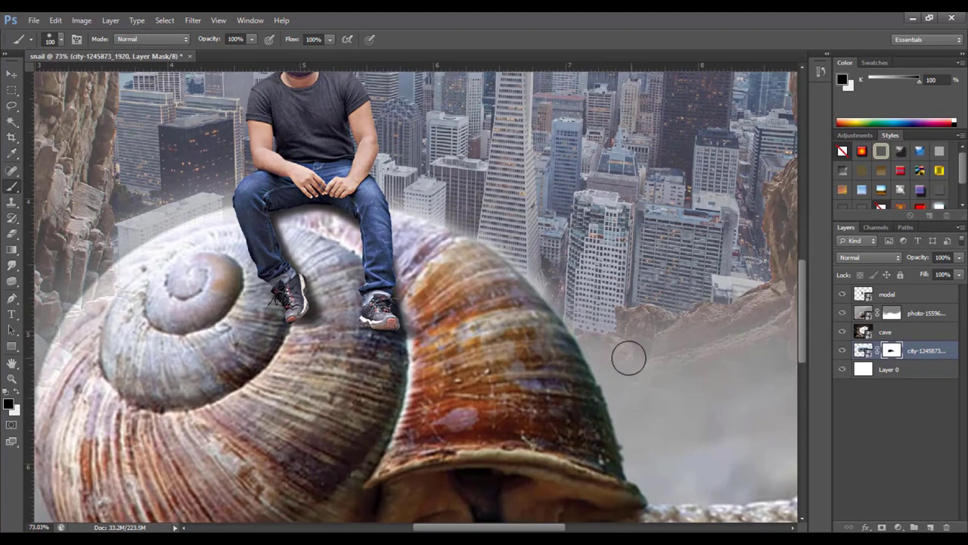
pyautogui.scroll(2, 265, 321)
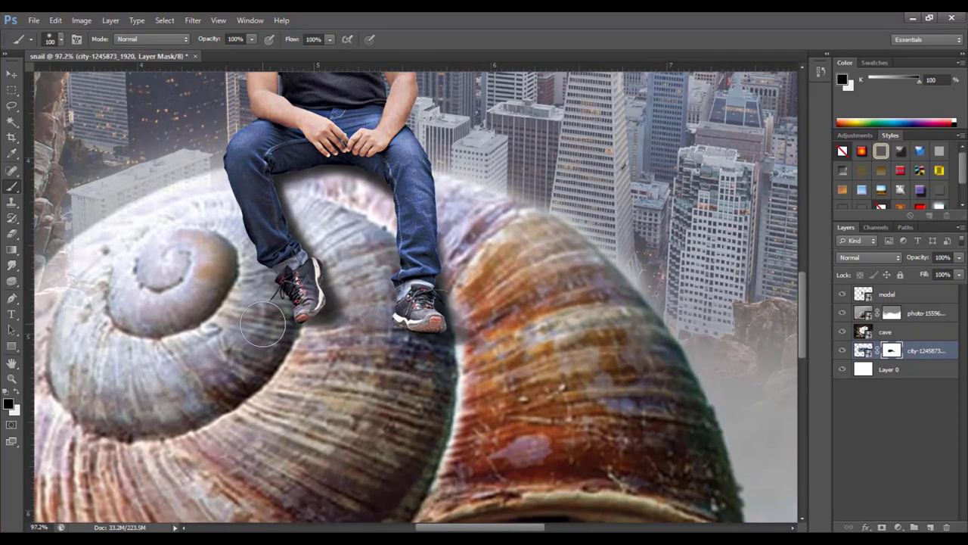
pyautogui.scroll(-3, 158, 261)
pyautogui.scroll(1, 147, 259)
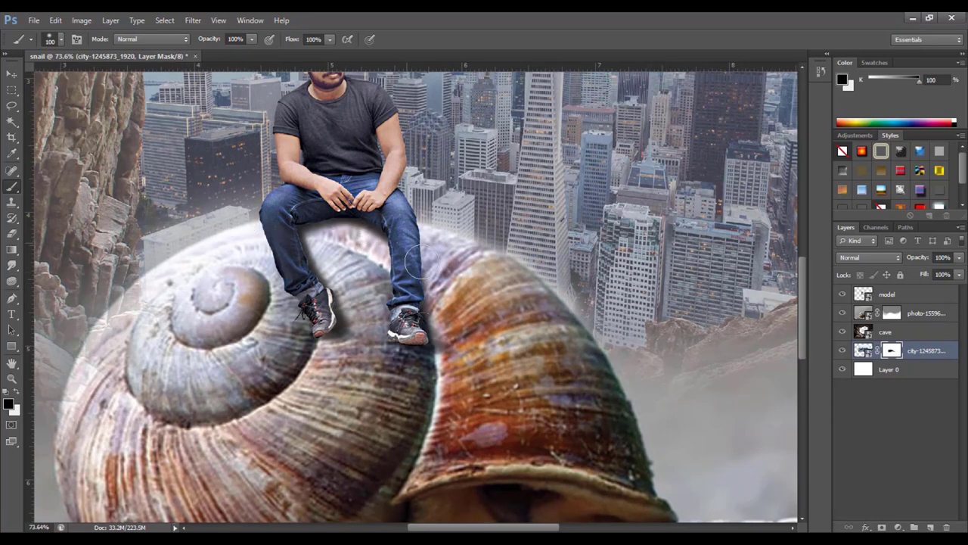
pyautogui.moveTo(436, 248); pyautogui.dragTo(462, 268)
pyautogui.scroll(-1, 782, 344)
pyautogui.scroll(-1, 781, 343)
pyautogui.scroll(-1, 781, 343)
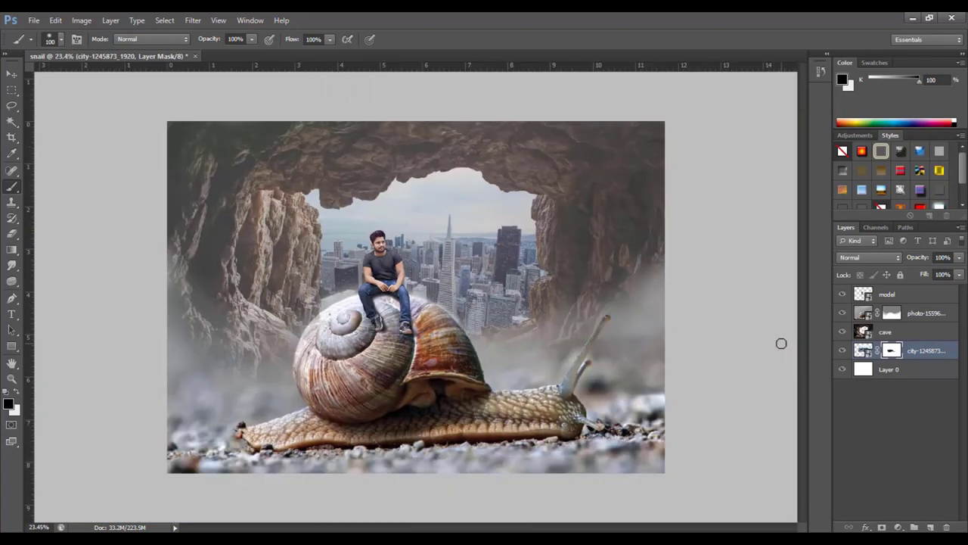
pyautogui.scroll(-1, 564, 383)
pyautogui.scroll(-1, 567, 383)
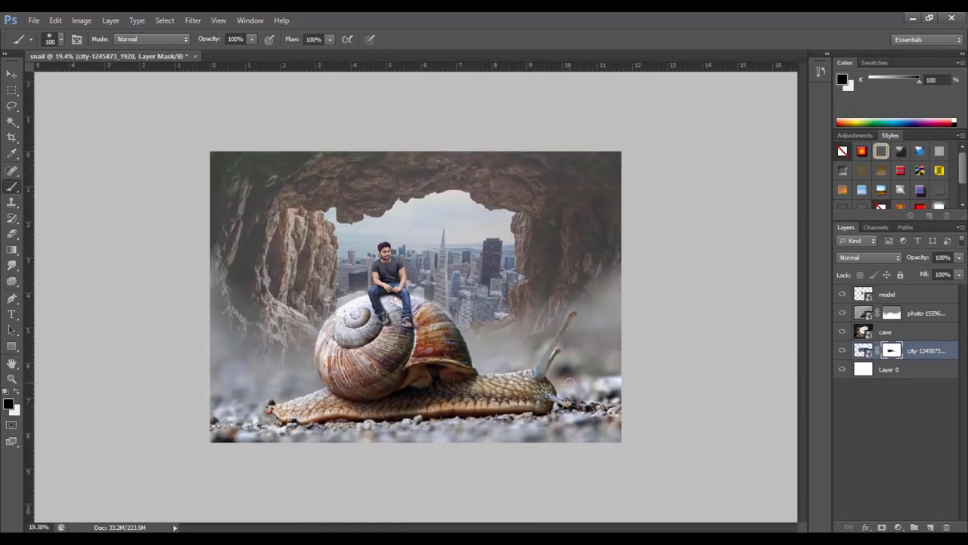
pyautogui.scroll(-1, 569, 384)
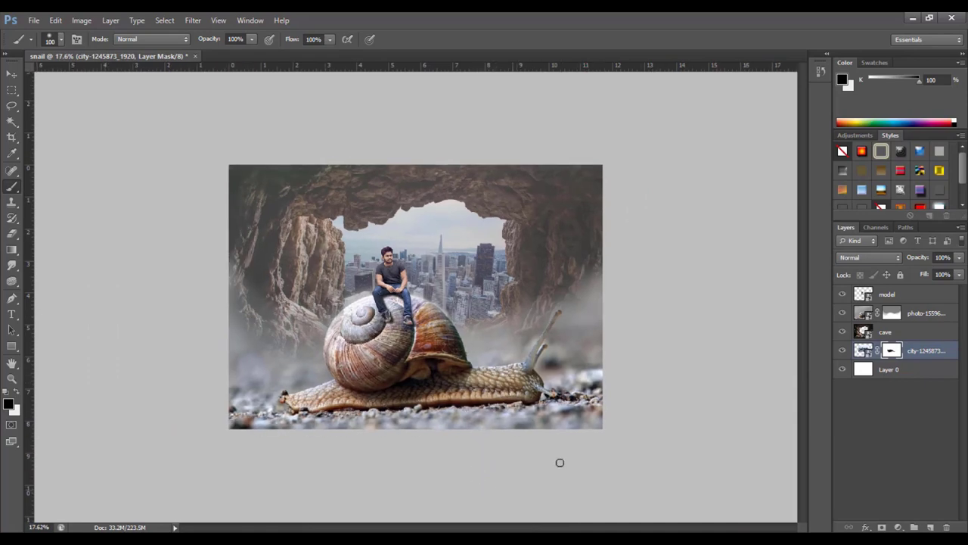
pyautogui.scroll(-1, 557, 395)
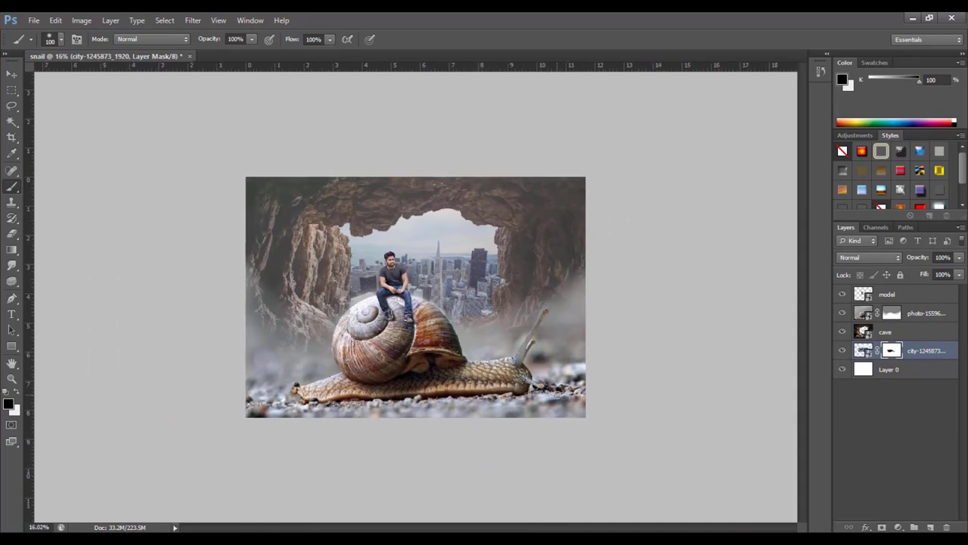
# Step: Free-transform the model layer, shrinking the man slightly and shifting him right
pyautogui.click(896, 299)
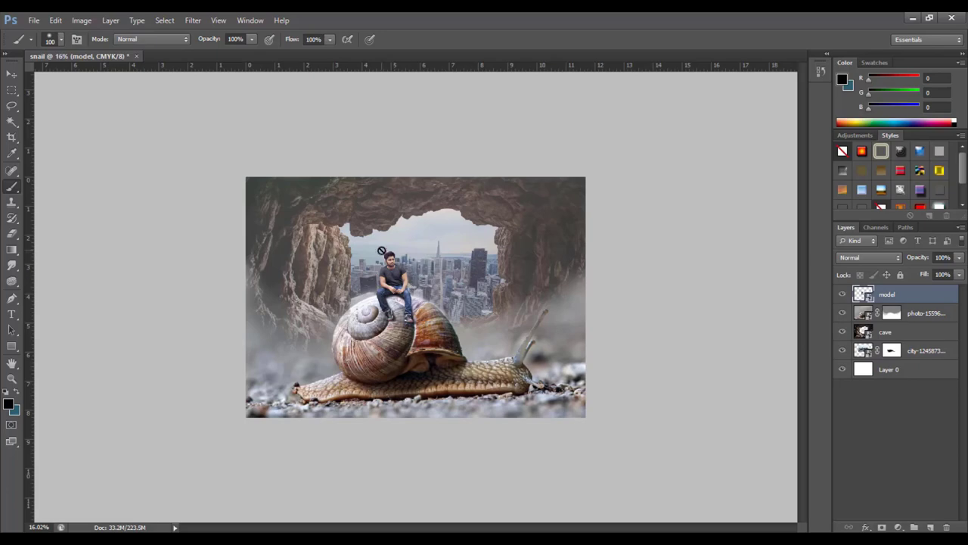
pyautogui.hotkey('ctrl', 't')
pyautogui.scroll(3, 382, 250)
pyautogui.scroll(4, 380, 249)
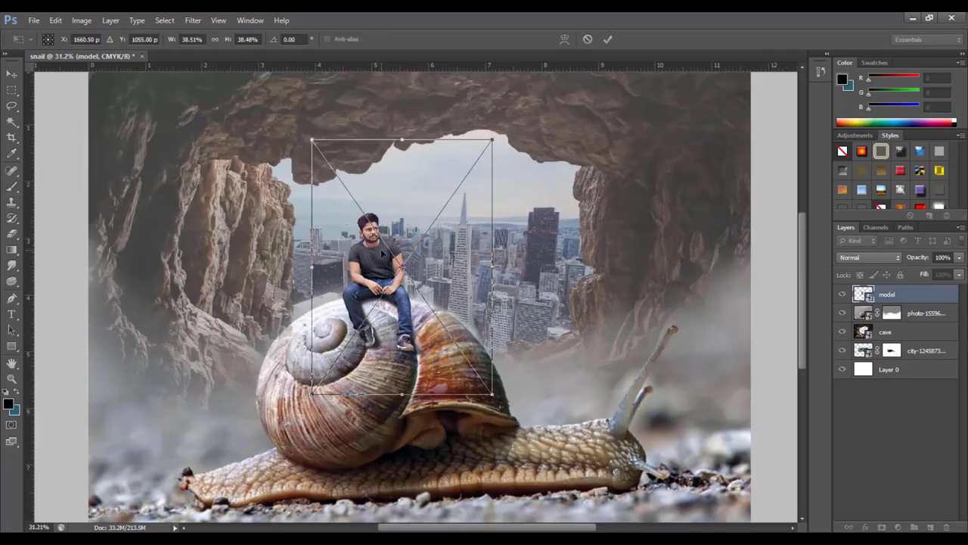
pyautogui.scroll(1, 382, 253)
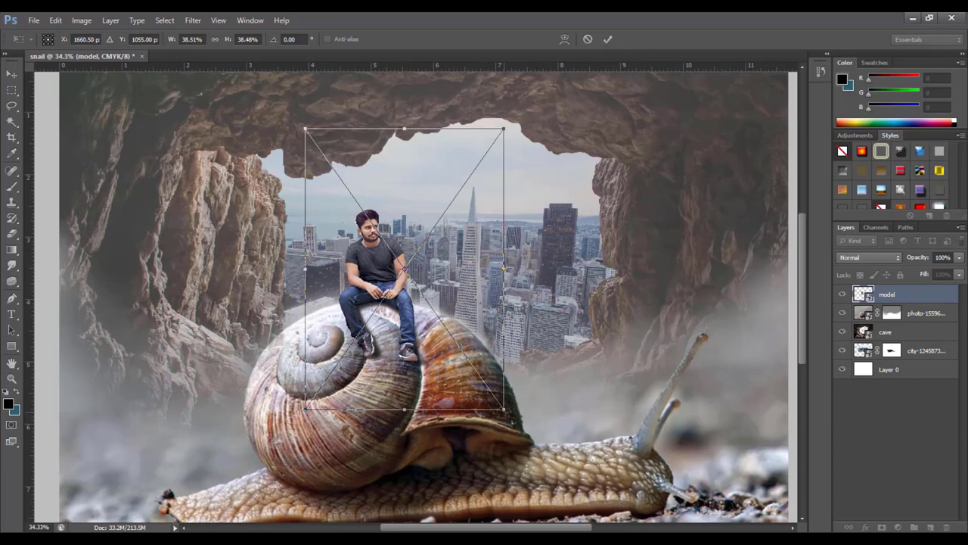
pyautogui.moveTo(504, 409); pyautogui.dragTo(492, 393)
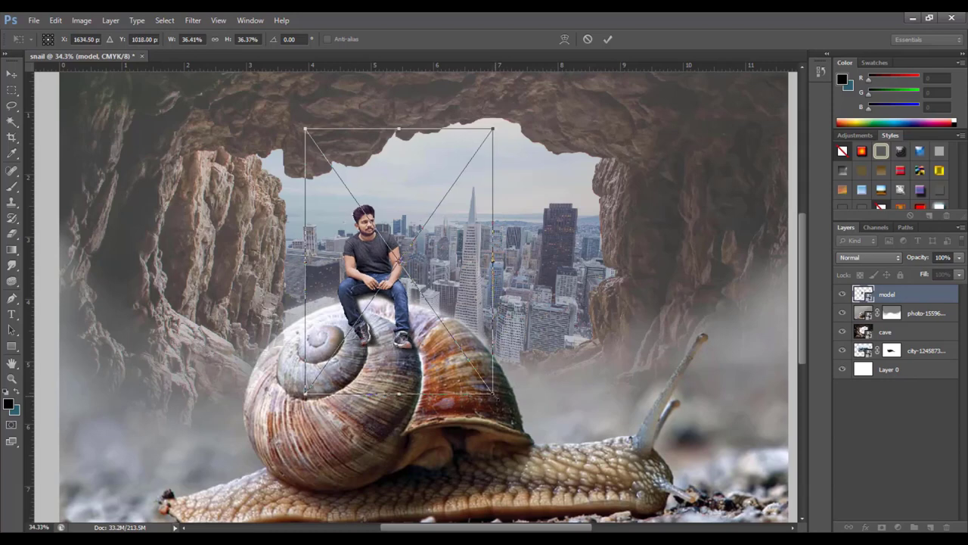
pyautogui.press('Right')
pyautogui.press('Right')
pyautogui.press('Right')
pyautogui.press('Right')
pyautogui.press('Right')
pyautogui.press('Right')
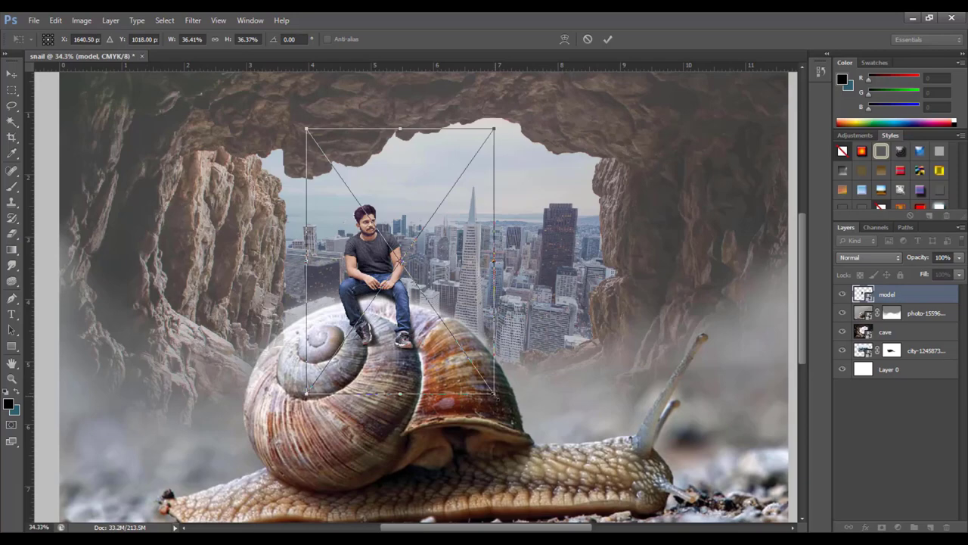
pyautogui.press('Right')
pyautogui.press('Right')
pyautogui.press('Right')
pyautogui.press('Right')
pyautogui.press('Right')
pyautogui.press('Right')
pyautogui.hotkey('ctrl', '-')
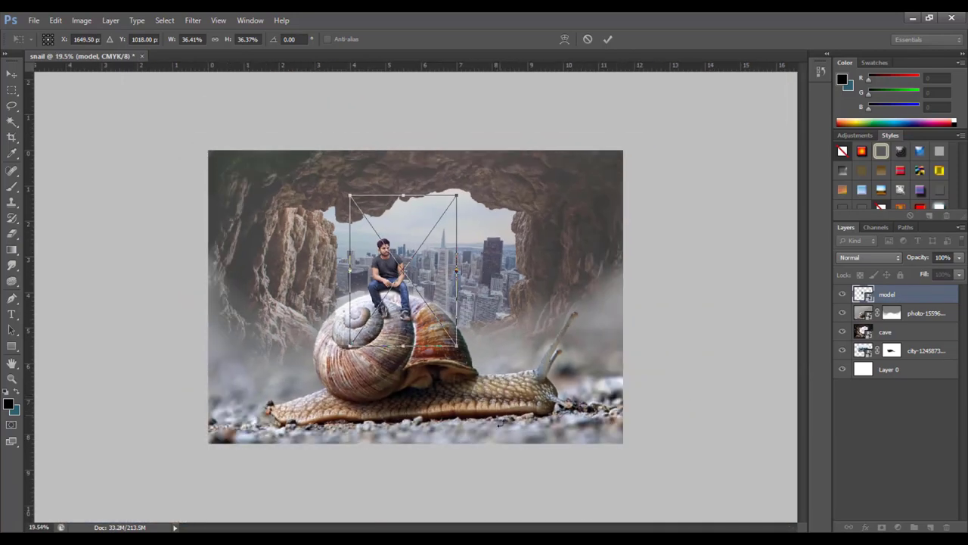
pyautogui.moveTo(457, 347); pyautogui.dragTo(451, 338)
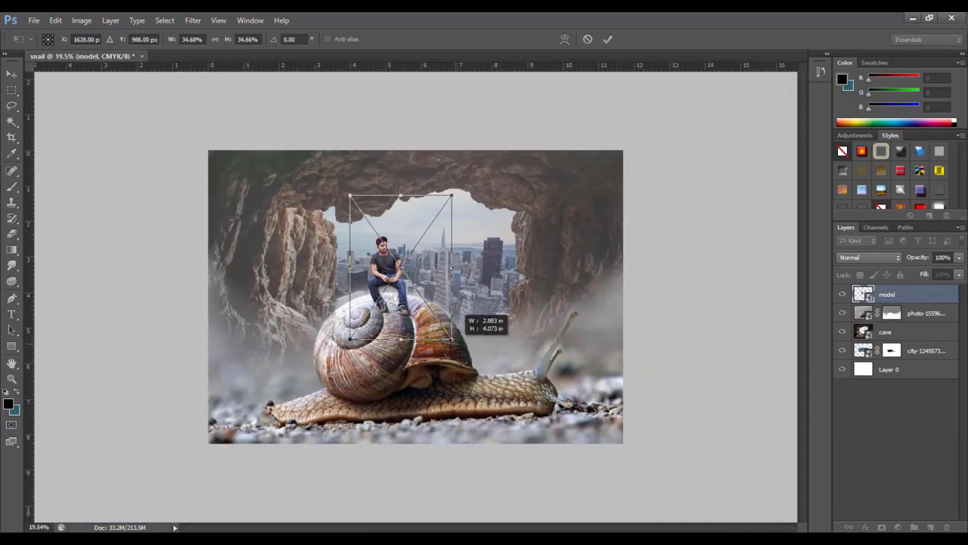
# Step: Shrink the man to about 33.9% and nudge him to sit snugly on the shell
pyautogui.hotkey('shift', 'Down')
pyautogui.hotkey('shift', 'Down')
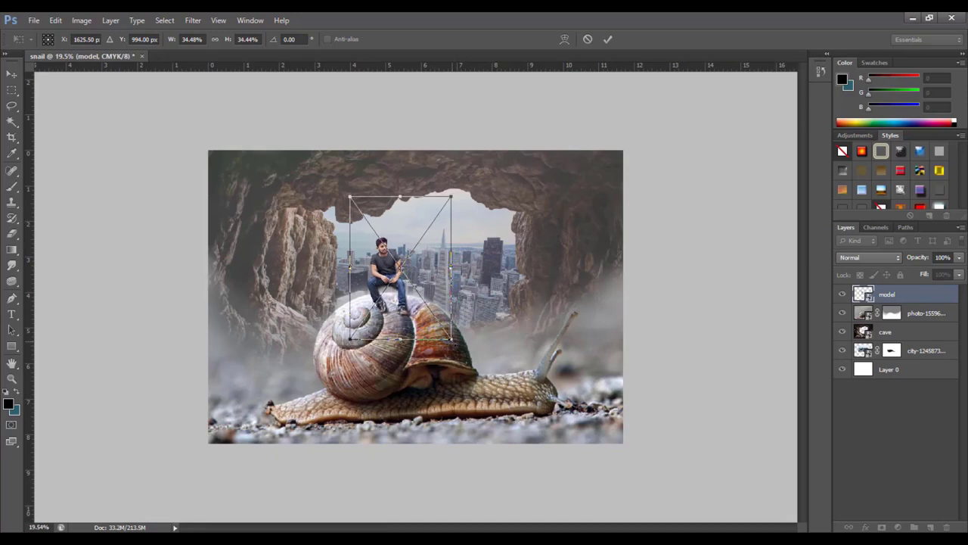
pyautogui.hotkey('shift', 'Down')
pyautogui.hotkey('shift', 'Down')
pyautogui.hotkey('shift', 'Down')
pyautogui.hotkey('shift', 'Down')
pyautogui.hotkey('shift', 'Right')
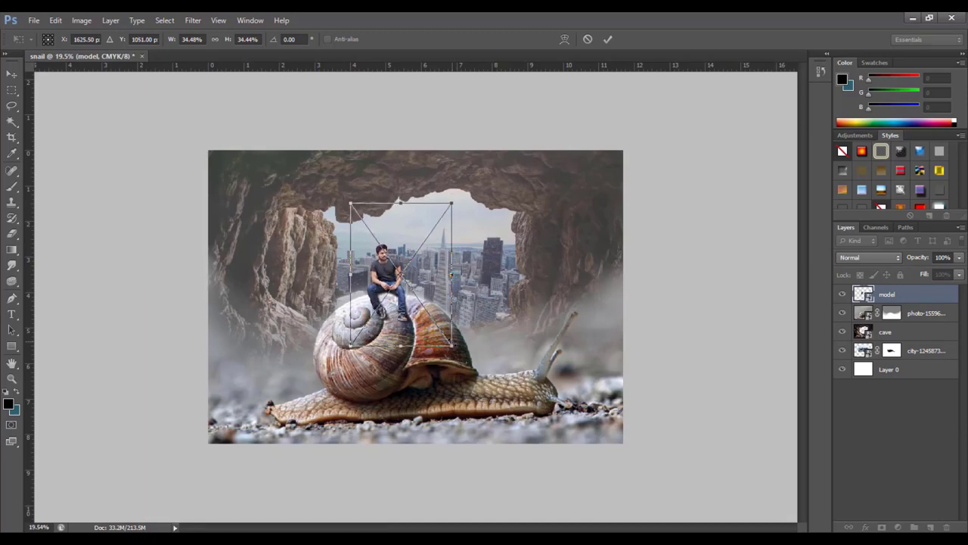
pyautogui.press('Down')
pyautogui.press('Down')
pyautogui.press('Down')
pyautogui.press('Right')
pyautogui.press('Right')
pyautogui.press('Right')
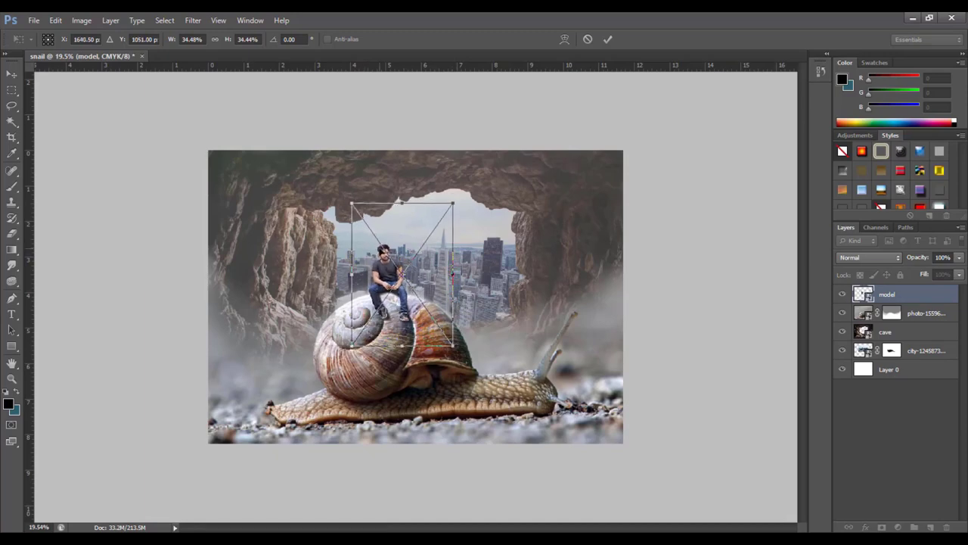
pyautogui.press('Right')
pyautogui.press('Right')
pyautogui.press('Right')
pyautogui.press('Right')
pyautogui.press('Right')
pyautogui.press('Right')
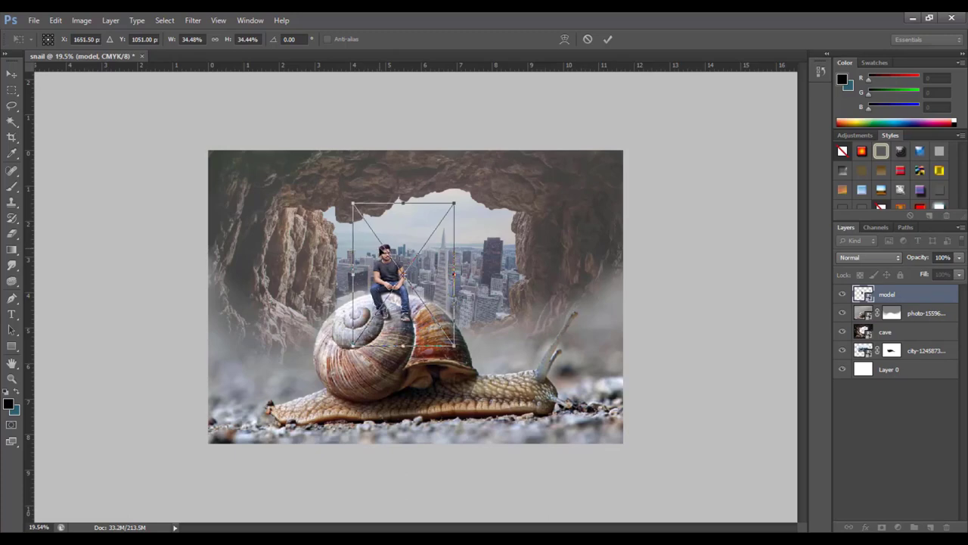
pyautogui.press('Up')
pyautogui.press('Up')
pyautogui.press('Up')
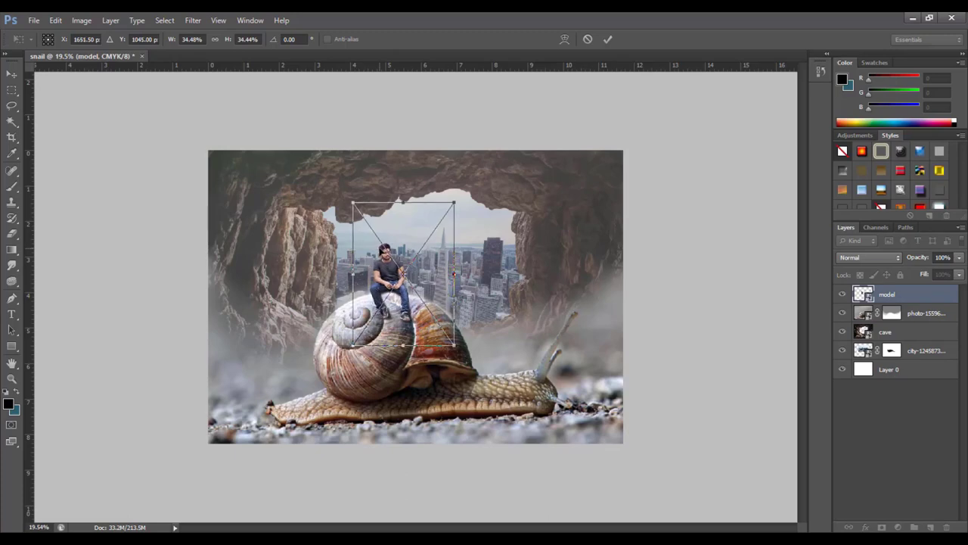
pyautogui.scroll(2, 409, 283)
pyautogui.scroll(2, 409, 283)
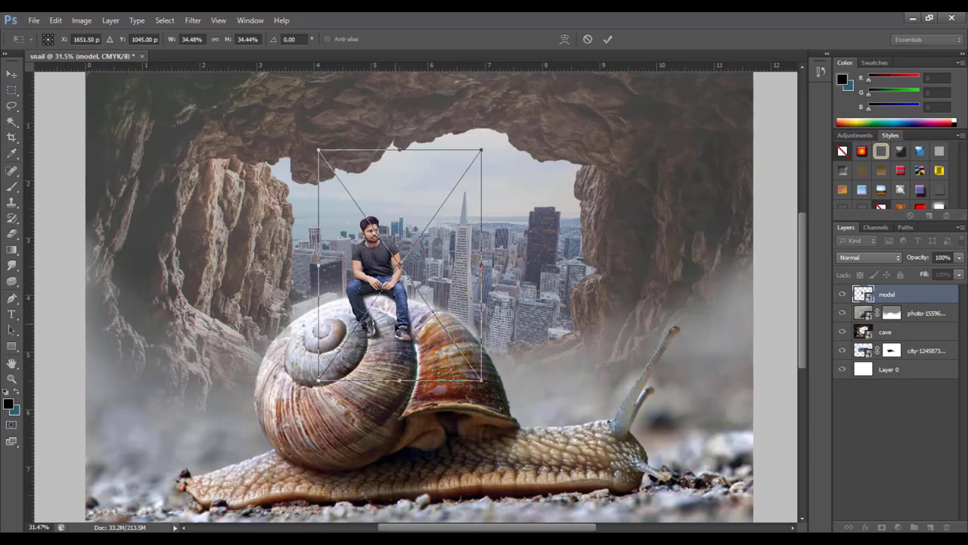
pyautogui.press('Down')
pyautogui.press('Down')
pyautogui.press('Down')
pyautogui.press('Down')
pyautogui.press('Down')
pyautogui.press('Down')
pyautogui.press('Down')
pyautogui.press('Down')
pyautogui.press('Down')
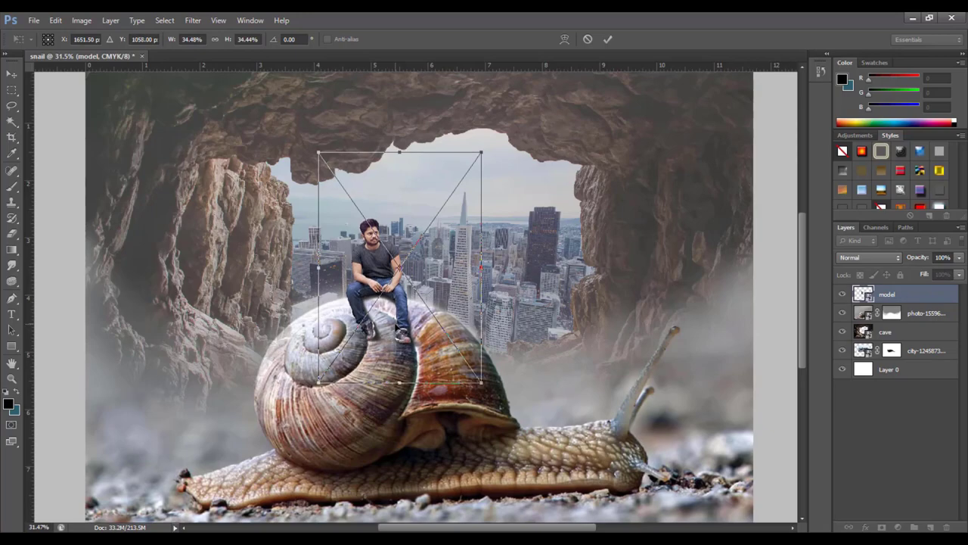
pyautogui.press('Down')
pyautogui.press('Down')
pyautogui.press('Down')
pyautogui.press('Down')
pyautogui.press('Down')
pyautogui.press('Down')
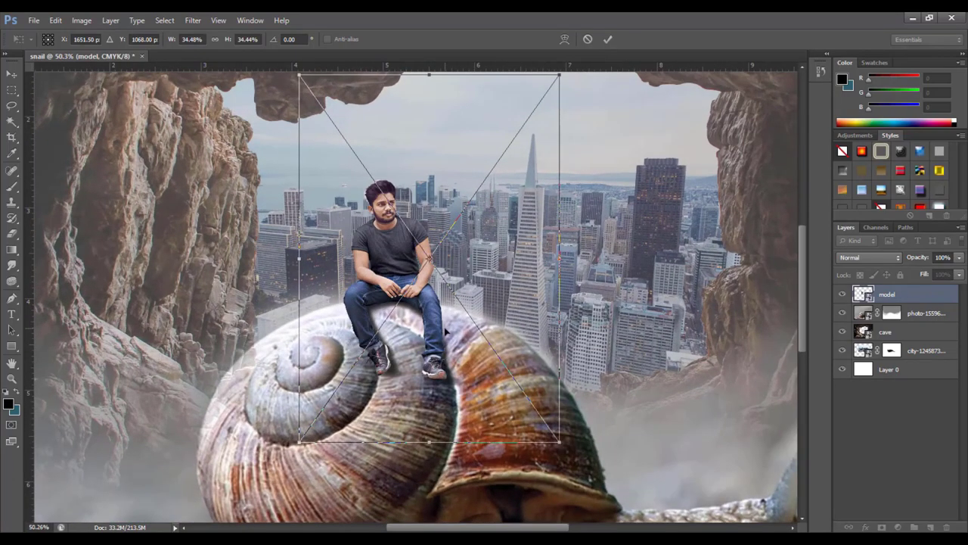
pyautogui.press('Up')
pyautogui.press('Up')
pyautogui.press('Up')
pyautogui.press('Up')
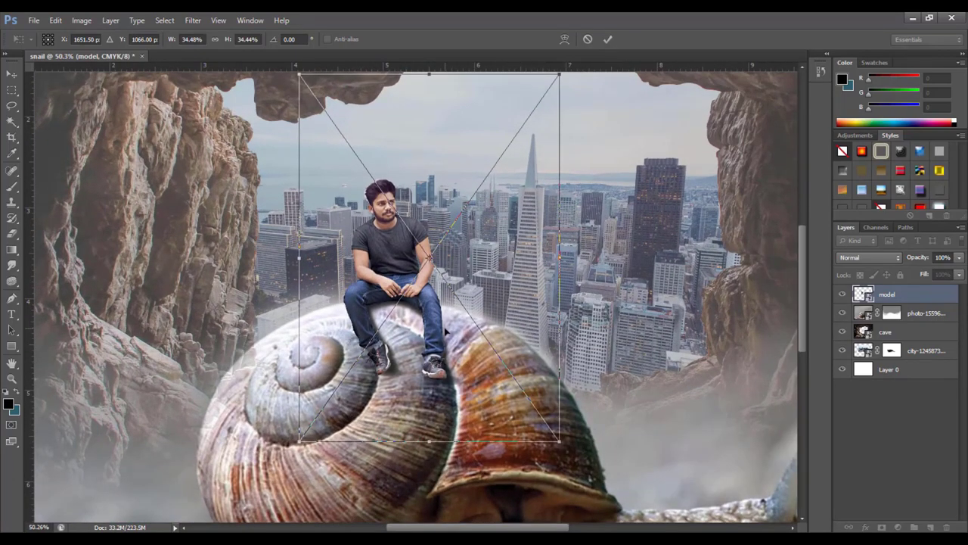
pyautogui.press('Down')
pyautogui.press('Down')
pyautogui.press('Down')
pyautogui.press('Right')
pyautogui.press('Right')
pyautogui.press('Down')
pyautogui.press('Down')
pyautogui.press('Down')
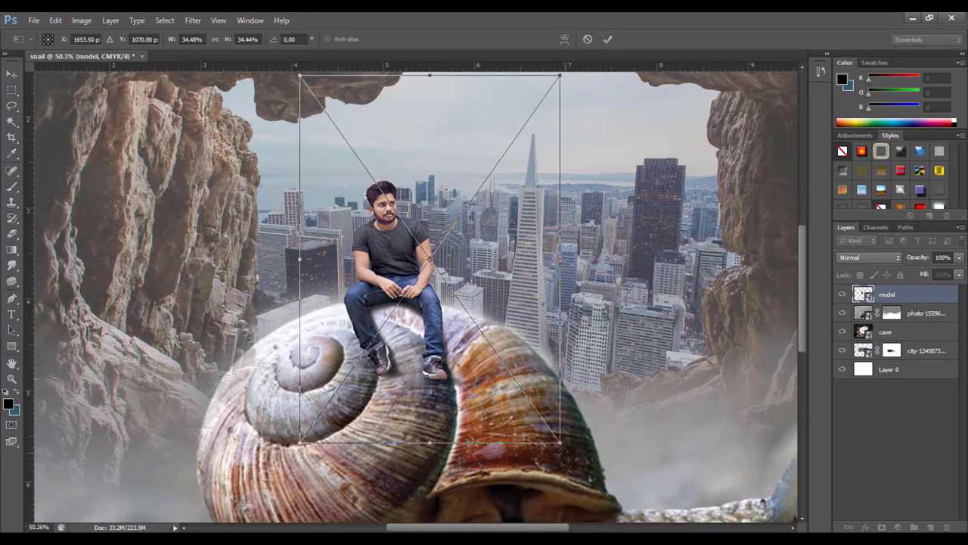
pyautogui.moveTo(559, 441); pyautogui.dragTo(556, 436)
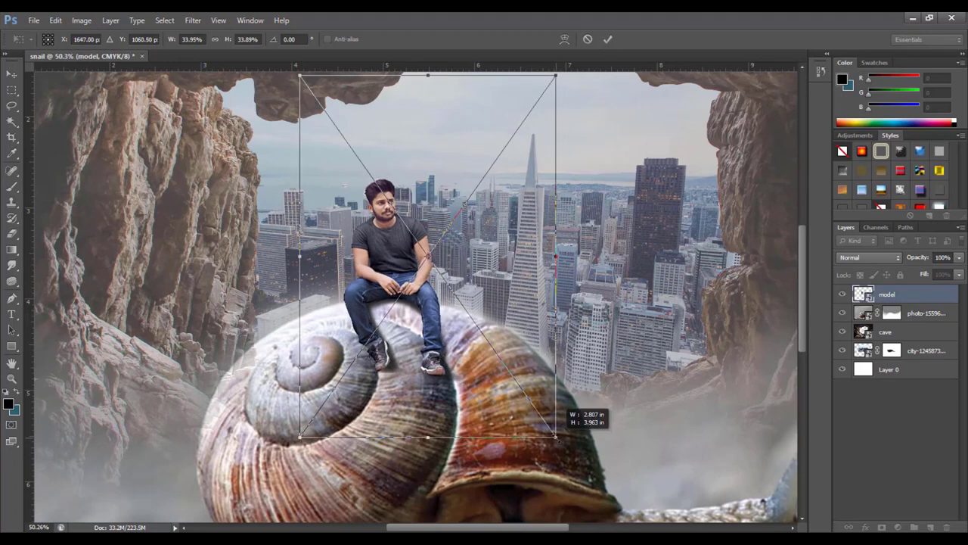
pyautogui.press('Right')
pyautogui.press('Right')
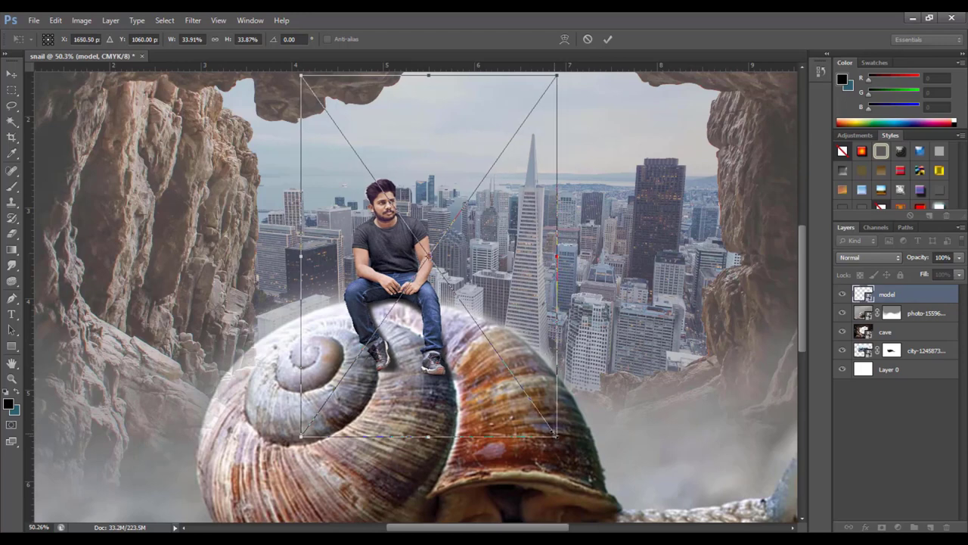
pyautogui.press('Down')
pyautogui.press('Down')
pyautogui.press('Down')
pyautogui.press('Down')
pyautogui.press('Down')
pyautogui.press('Down')
pyautogui.press('Down')
pyautogui.press('Down')
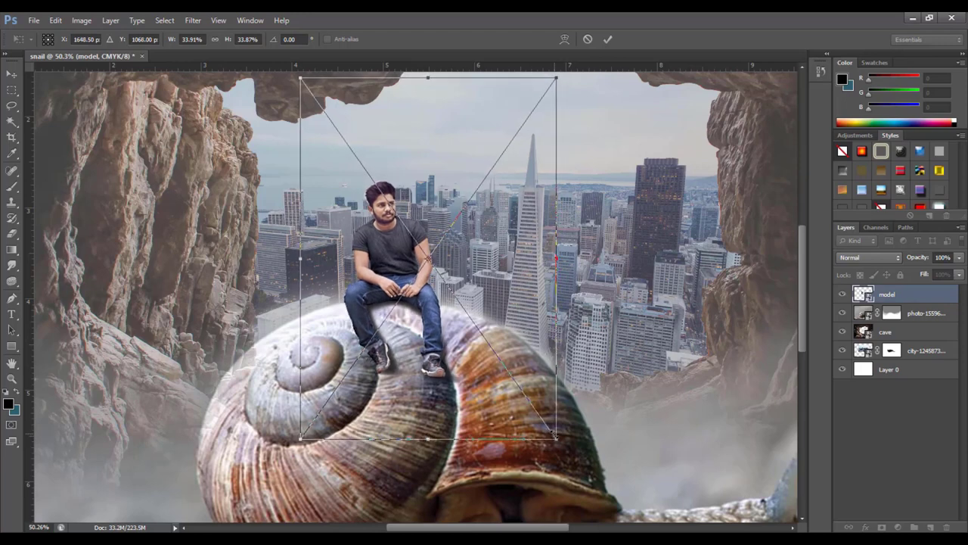
# Step: Commit the man's transform and add a new empty Layer 1 above the snail photo
pyautogui.click(607, 38)
pyautogui.scroll(-2, 550, 229)
pyautogui.scroll(-2, 550, 228)
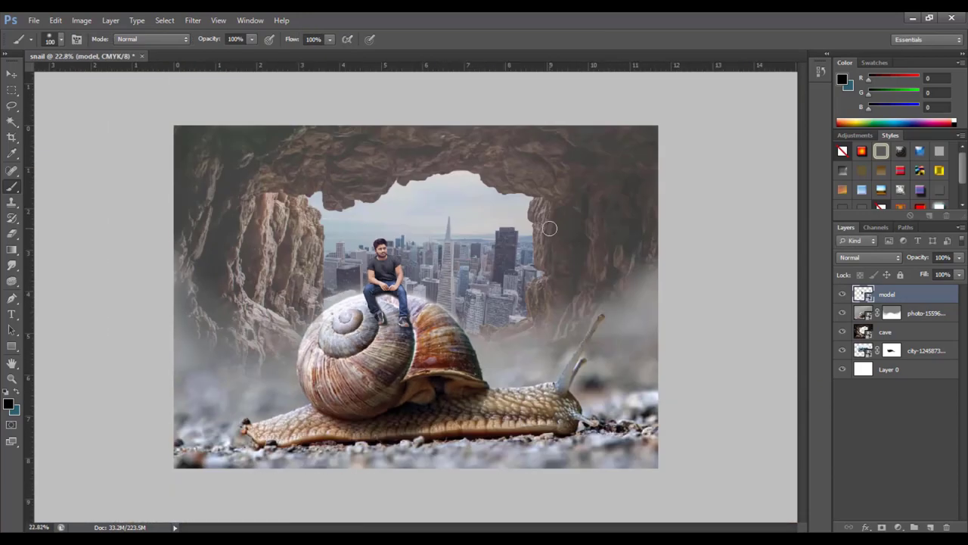
pyautogui.scroll(1, 549, 229)
pyautogui.scroll(1, 549, 229)
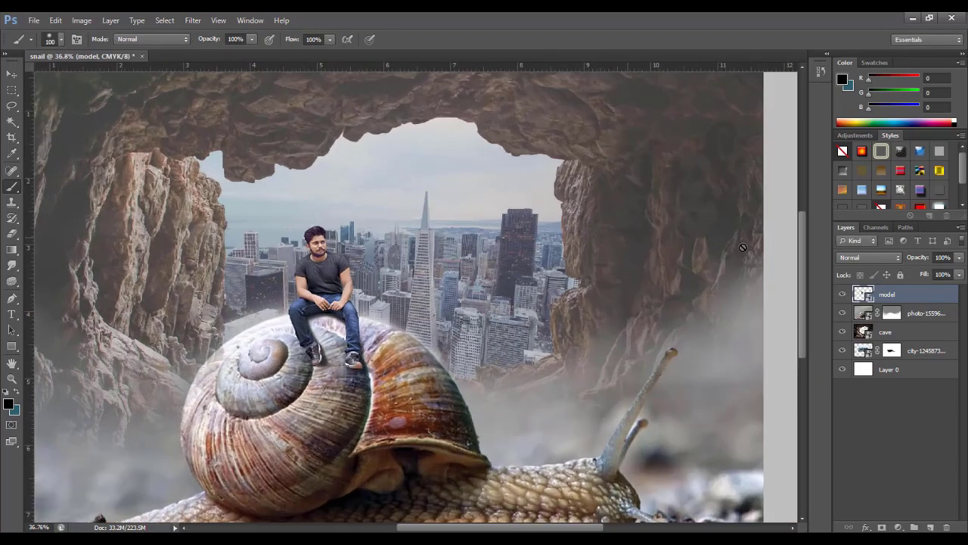
pyautogui.click(916, 314)
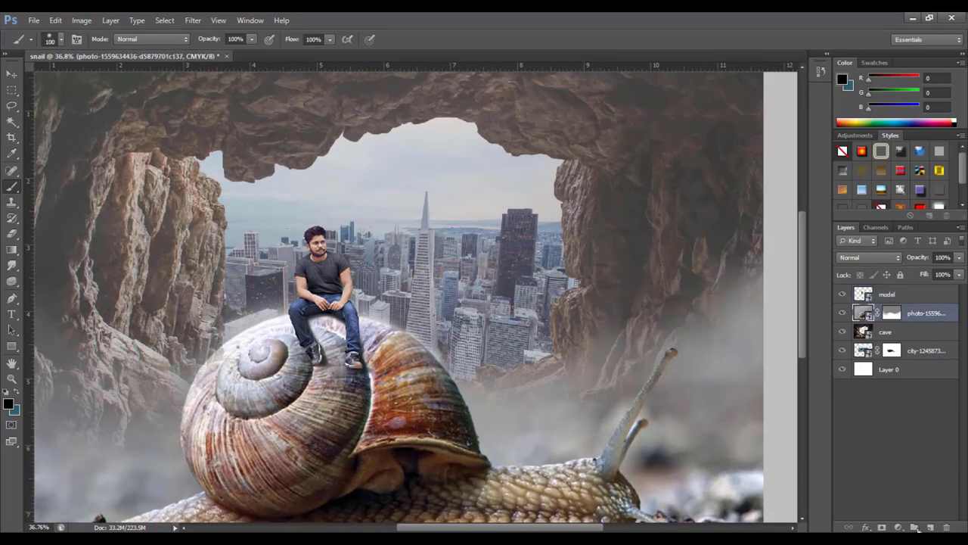
pyautogui.click(931, 527)
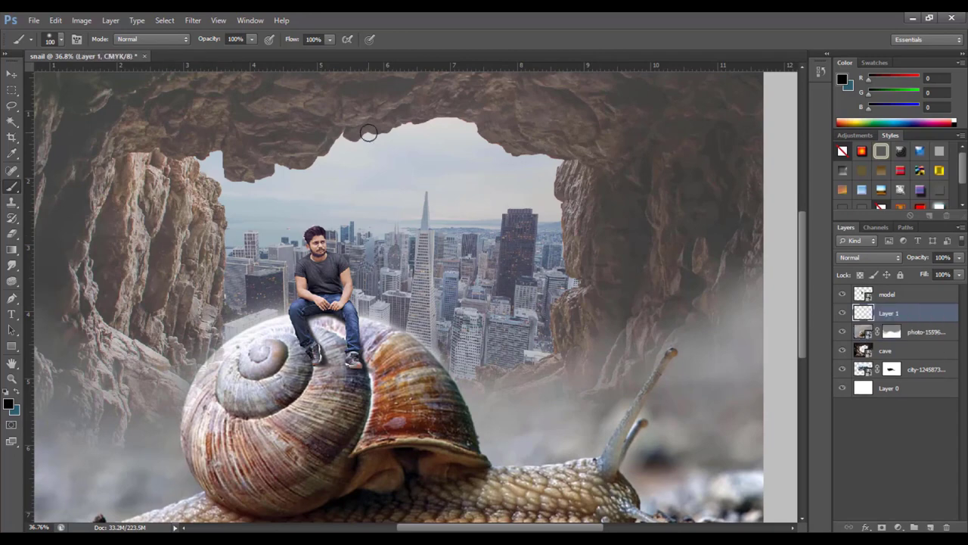
# Step: Lower the brush opacity to 26% and flow to about 31%
pyautogui.click(252, 39)
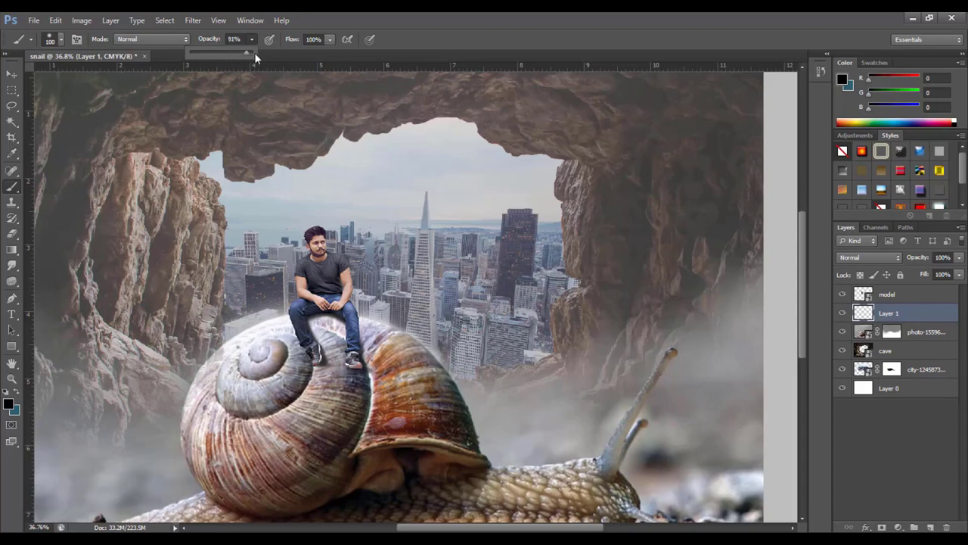
pyautogui.scroll(3, 350, 328)
pyautogui.scroll(2, 349, 328)
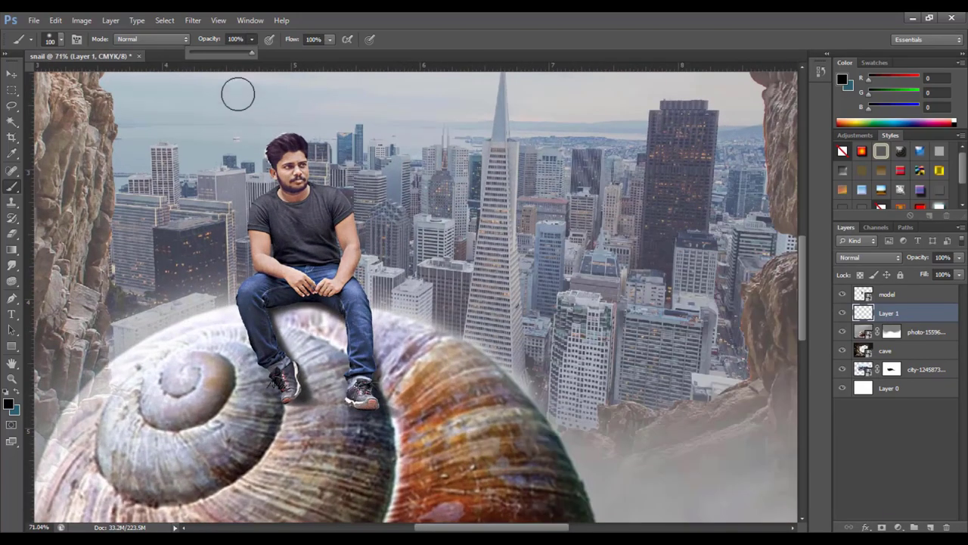
pyautogui.click(252, 39)
pyautogui.click(329, 40)
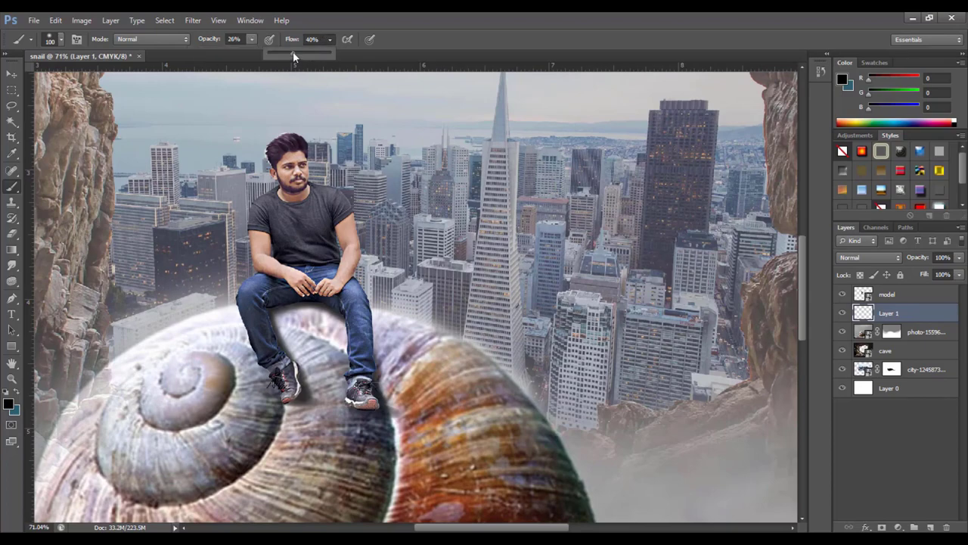
pyautogui.scroll(1, 294, 316)
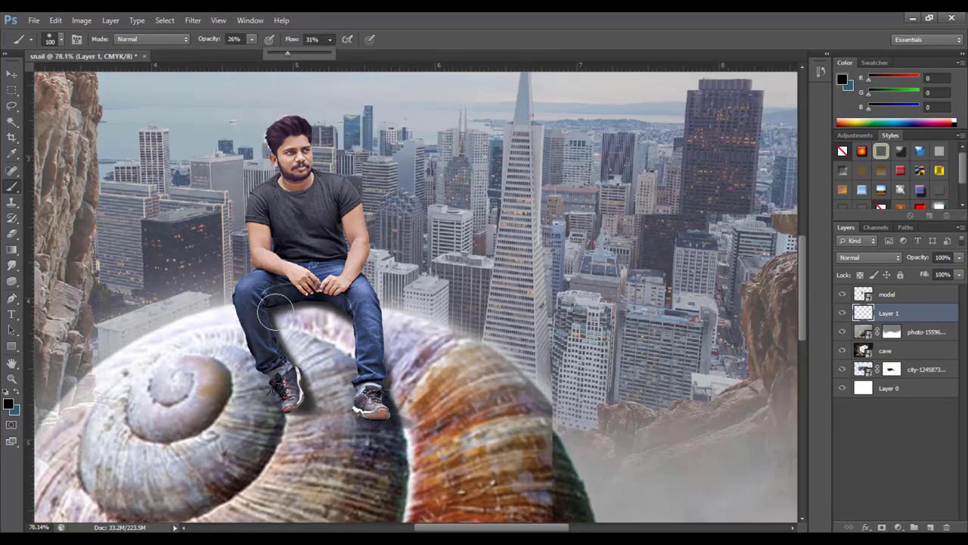
pyautogui.scroll(1, 294, 316)
pyautogui.scroll(1, 293, 317)
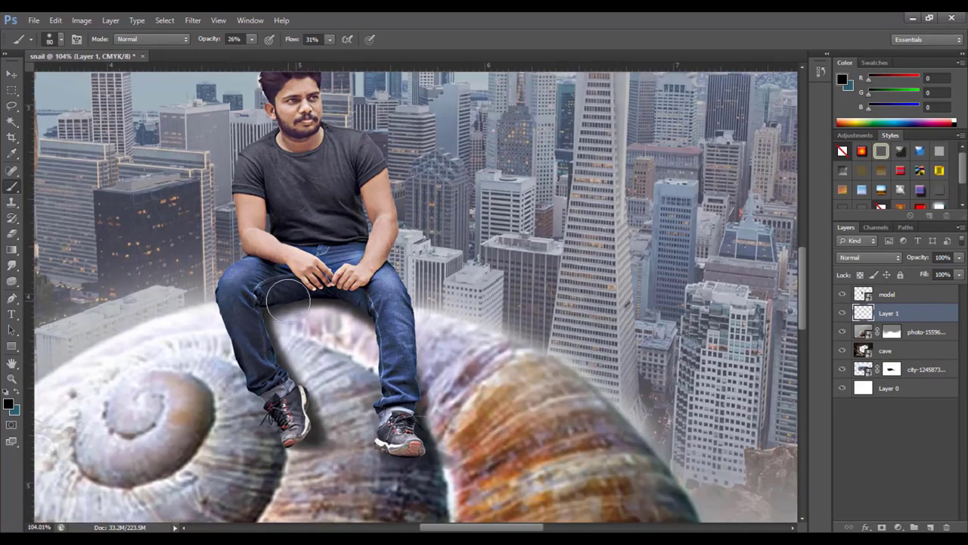
# Step: Shrink the brush to size 35 and paint a faint shadow near the left leg
pyautogui.press('[')
pyautogui.press('[')
pyautogui.press('[')
pyautogui.press('[')
pyautogui.moveTo(293, 303)
pyautogui.mouseDown()
pyautogui.moveTo(261, 323)
pyautogui.moveTo(303, 394)
pyautogui.moveTo(263, 312)
pyautogui.moveTo(349, 300)
pyautogui.moveTo(383, 327)
pyautogui.moveTo(388, 338)
pyautogui.moveTo(344, 298)
pyautogui.moveTo(442, 452)
pyautogui.moveTo(421, 429)
pyautogui.moveTo(428, 423)
pyautogui.moveTo(415, 397)
pyautogui.moveTo(431, 444)
pyautogui.moveTo(420, 457)
pyautogui.moveTo(435, 465)
pyautogui.moveTo(399, 454)
pyautogui.mouseUp()
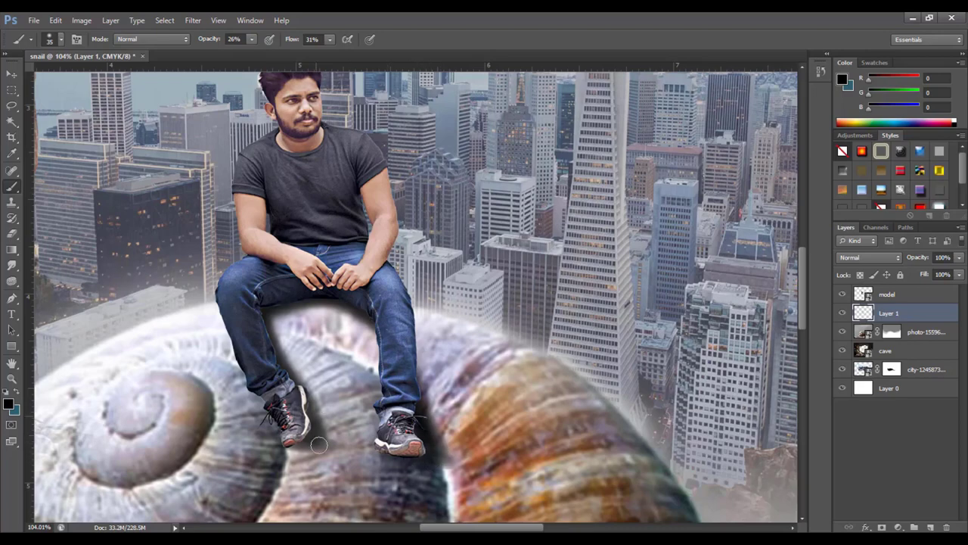
pyautogui.scroll(2, 275, 321)
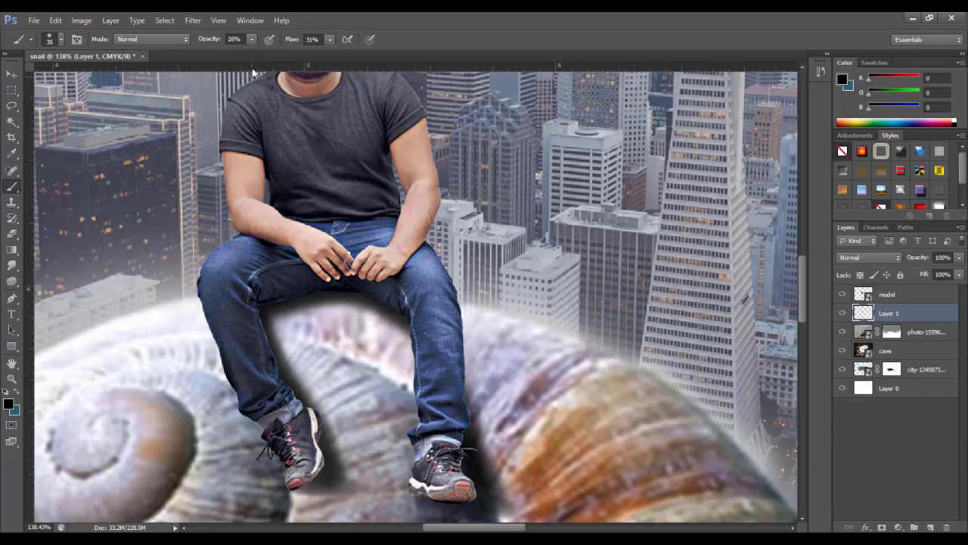
# Step: Lower the brush to 12% opacity and 15% flow, then paint dark shadows under both thighs
pyautogui.click(249, 43)
pyautogui.click(329, 39)
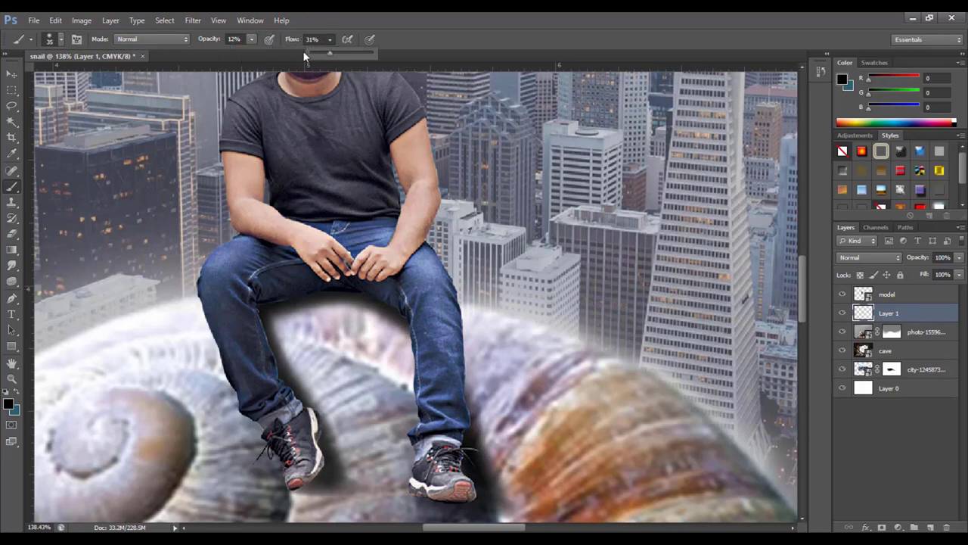
pyautogui.moveTo(319, 52); pyautogui.dragTo(317, 51)
pyautogui.click(283, 310)
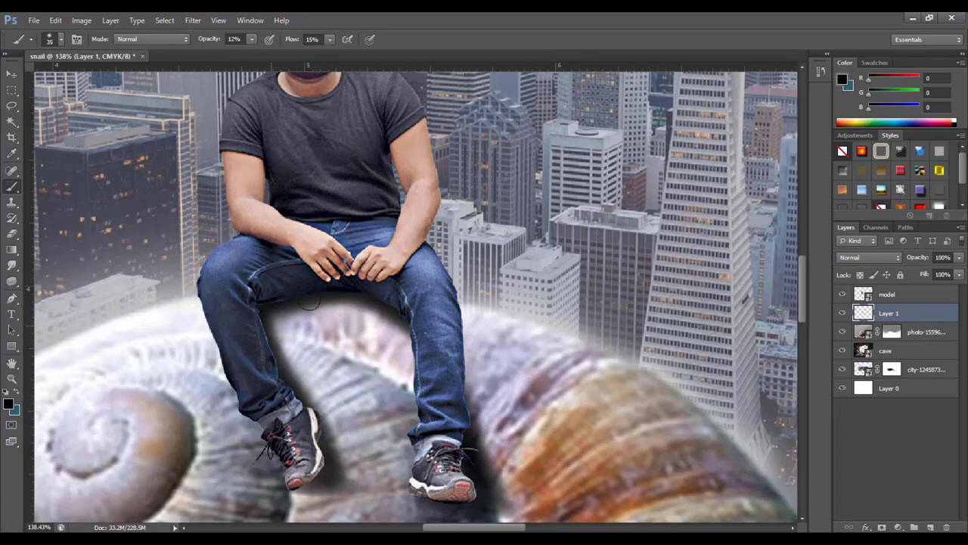
pyautogui.moveTo(310, 306)
pyautogui.mouseDown()
pyautogui.moveTo(287, 321)
pyautogui.moveTo(306, 388)
pyautogui.mouseUp()
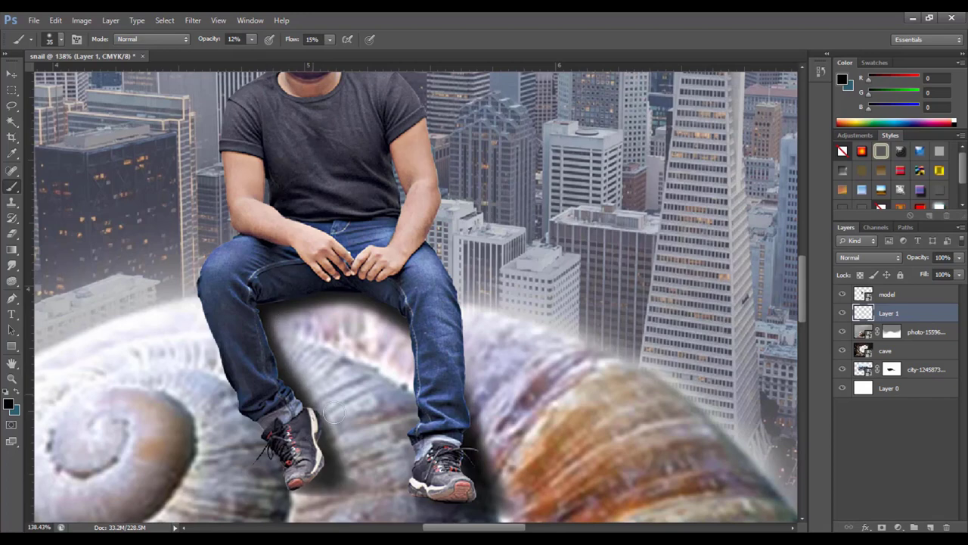
pyautogui.moveTo(287, 328)
pyautogui.mouseDown()
pyautogui.moveTo(365, 310)
pyautogui.moveTo(370, 389)
pyautogui.moveTo(474, 379)
pyautogui.moveTo(497, 466)
pyautogui.moveTo(472, 356)
pyautogui.moveTo(456, 333)
pyautogui.moveTo(481, 428)
pyautogui.moveTo(417, 313)
pyautogui.moveTo(406, 346)
pyautogui.moveTo(422, 354)
pyautogui.moveTo(339, 301)
pyautogui.moveTo(269, 336)
pyautogui.mouseUp()
pyautogui.scroll(-3, 424, 285)
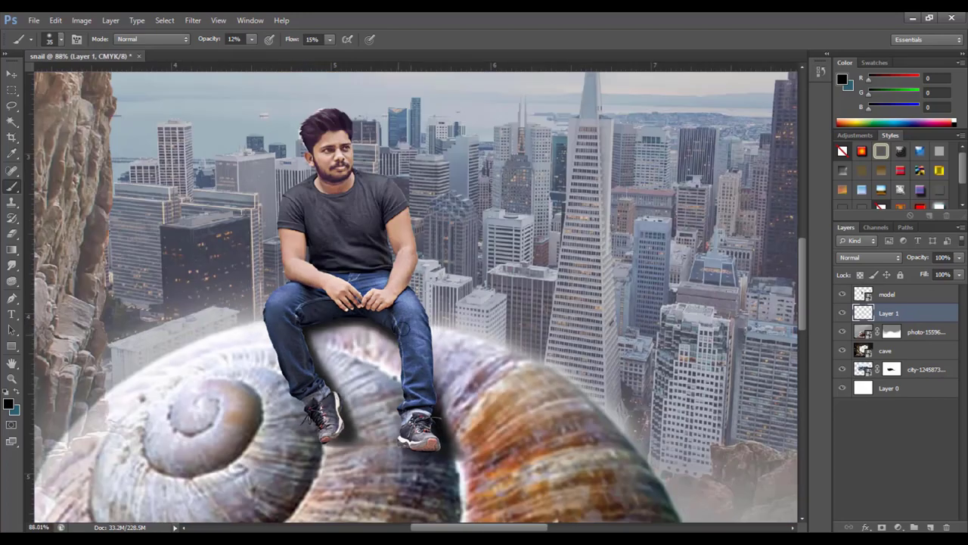
pyautogui.scroll(-1, 425, 285)
pyautogui.scroll(-2, 425, 285)
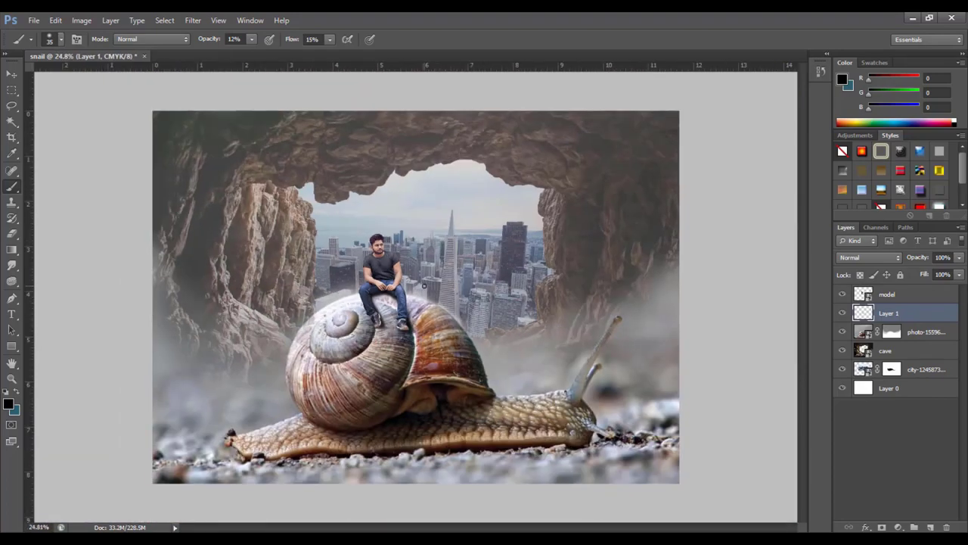
pyautogui.scroll(-1, 425, 285)
pyautogui.scroll(1, 416, 296)
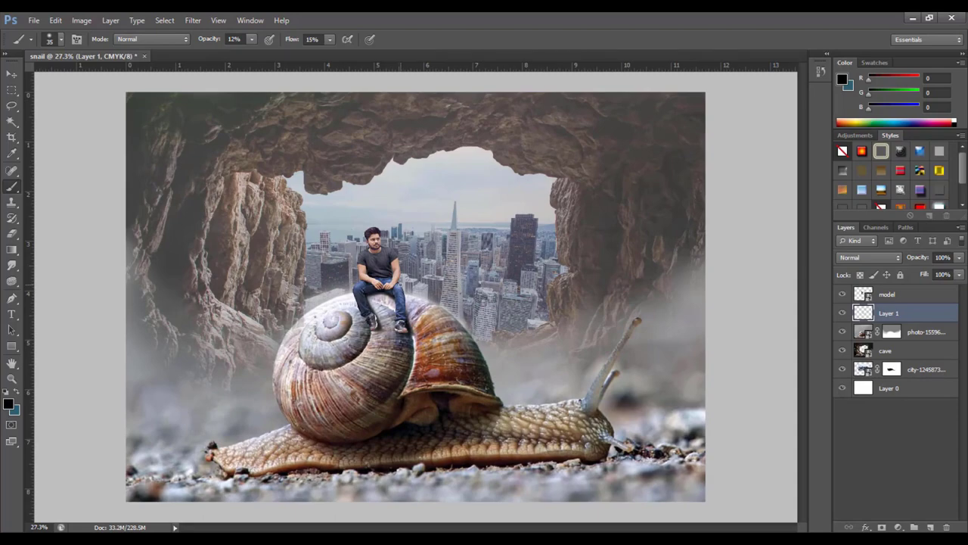
# Step: Group the model layer and its Layer 1 shadow into a group named 'model'
pyautogui.scroll(-1, 416, 297)
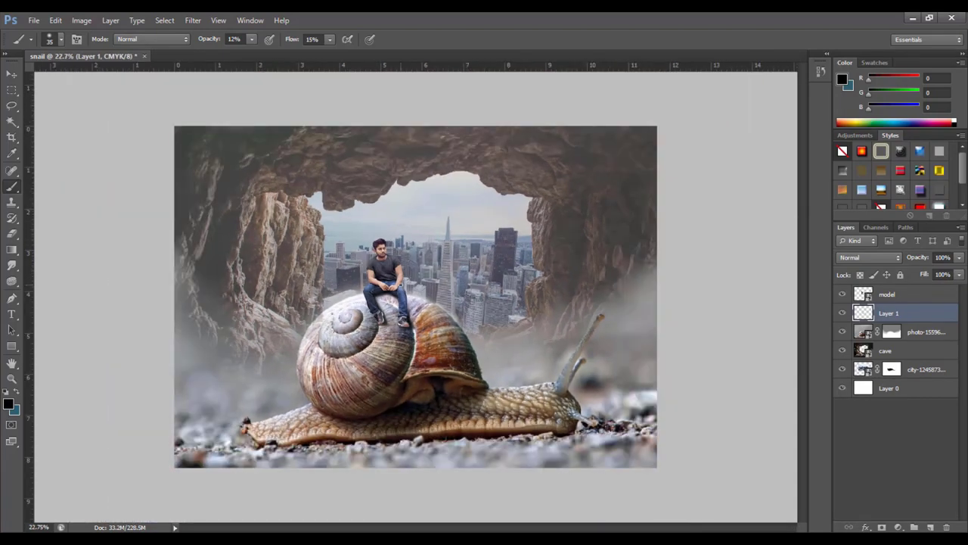
pyautogui.scroll(-1, 416, 296)
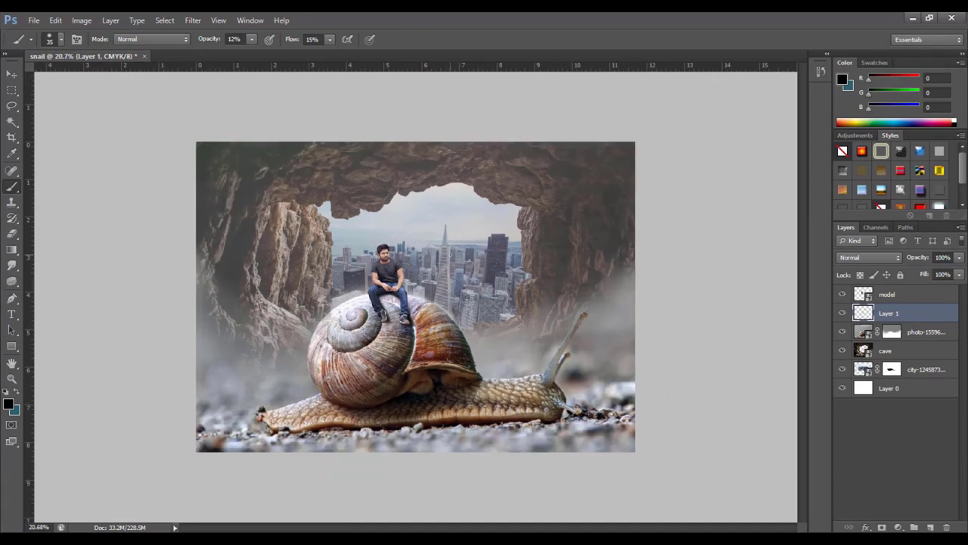
pyautogui.click(885, 300)
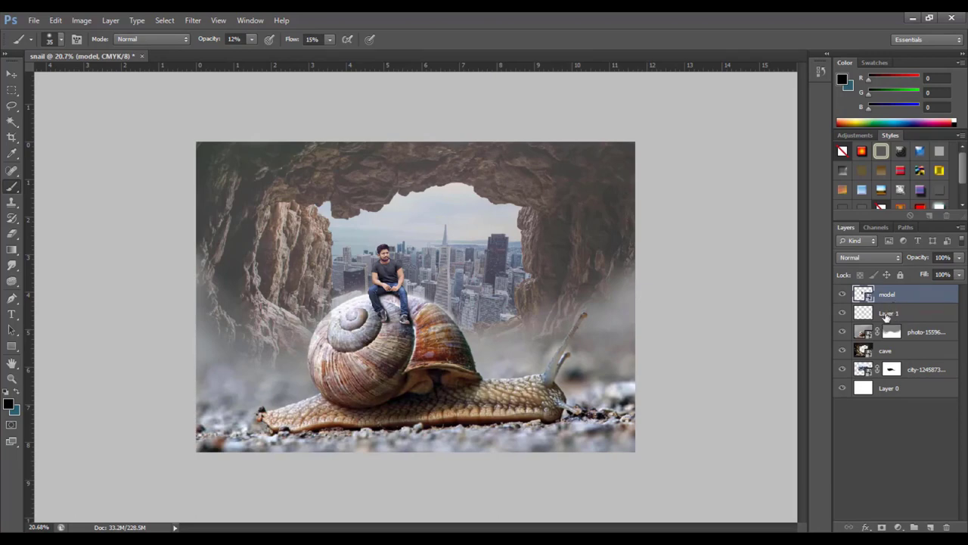
pyautogui.keyDown('shift'); pyautogui.click(886, 314); pyautogui.keyUp('shift')
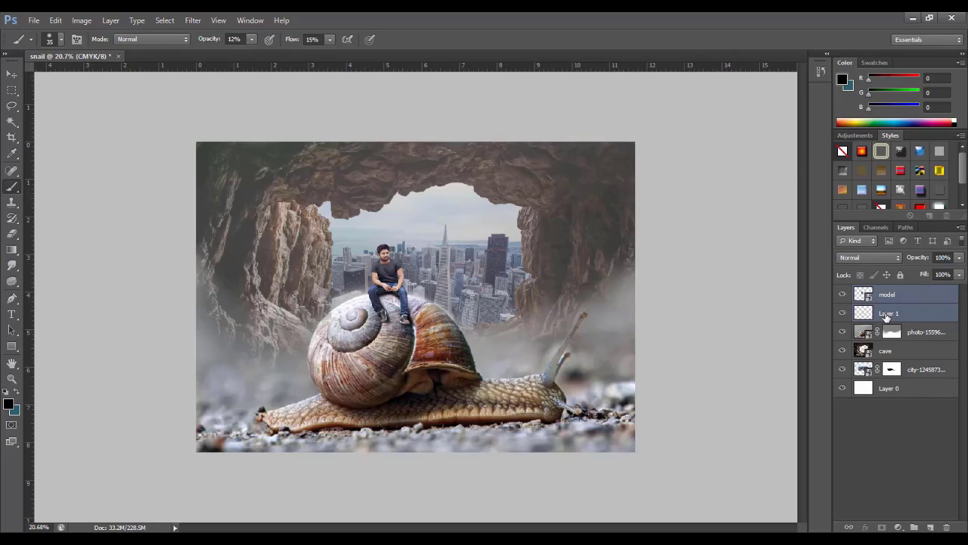
pyautogui.hotkey('ctrl', 'g')
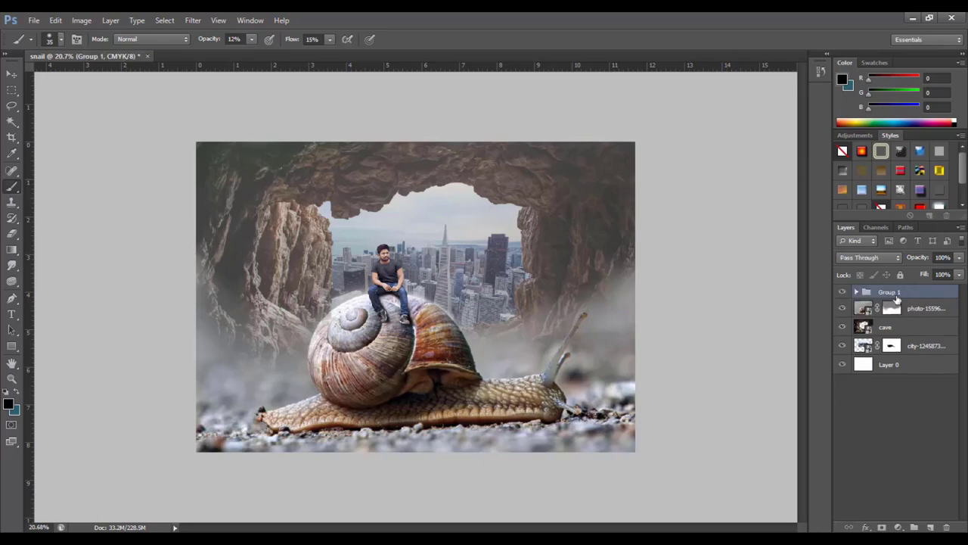
pyautogui.doubleClick(891, 292)
pyautogui.write('mode')
pyautogui.write('l')
pyautogui.click(922, 416)
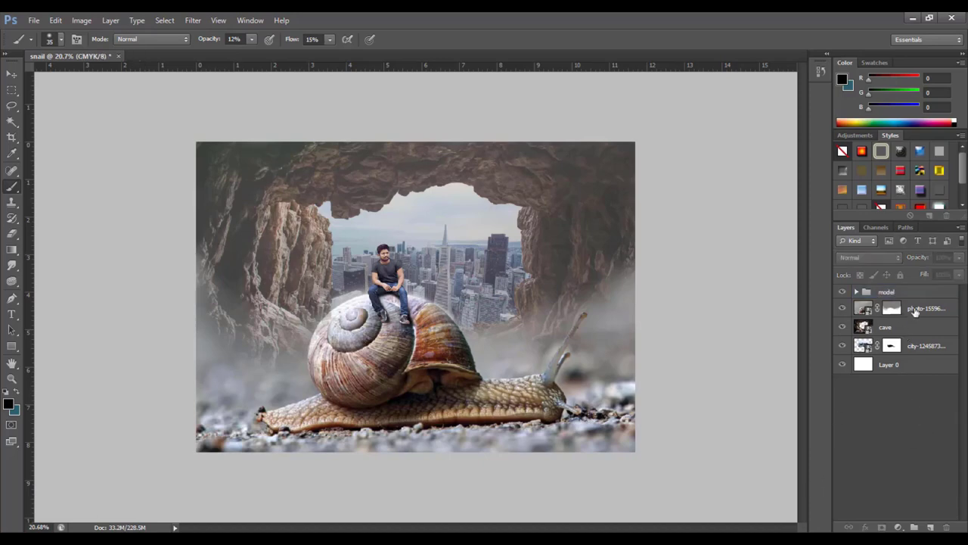
# Step: Group cave, city and Layer 0 into a group named 'background' and select cave inside it
pyautogui.click(919, 310)
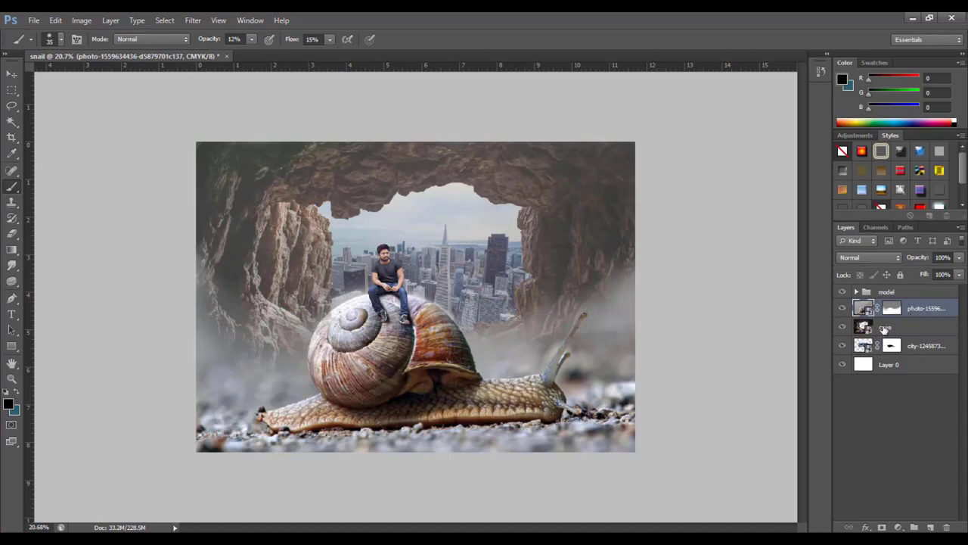
pyautogui.keyDown('shift'); pyautogui.click(884, 328); pyautogui.keyUp('shift')
pyautogui.click(905, 412)
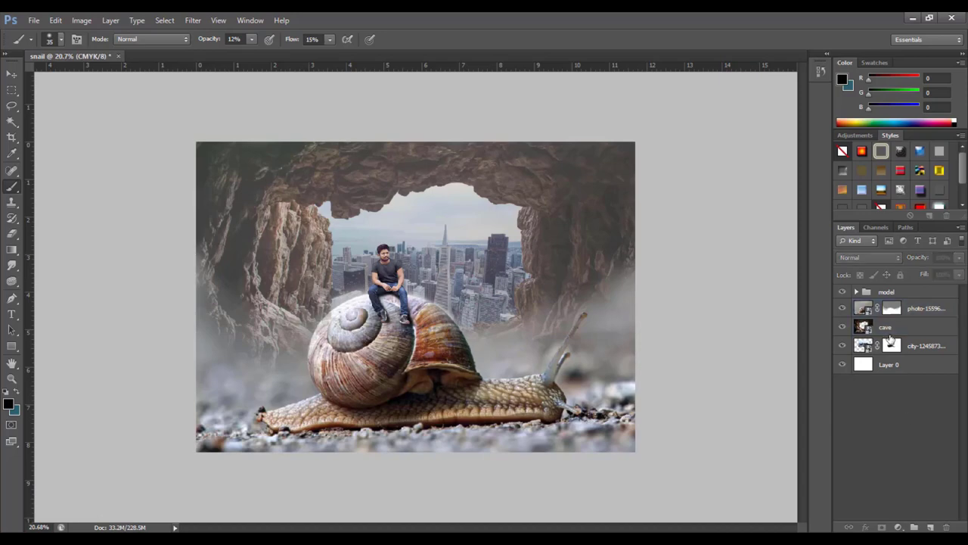
pyautogui.click(888, 327)
pyautogui.keyDown('shift'); pyautogui.click(897, 367); pyautogui.keyUp('shift')
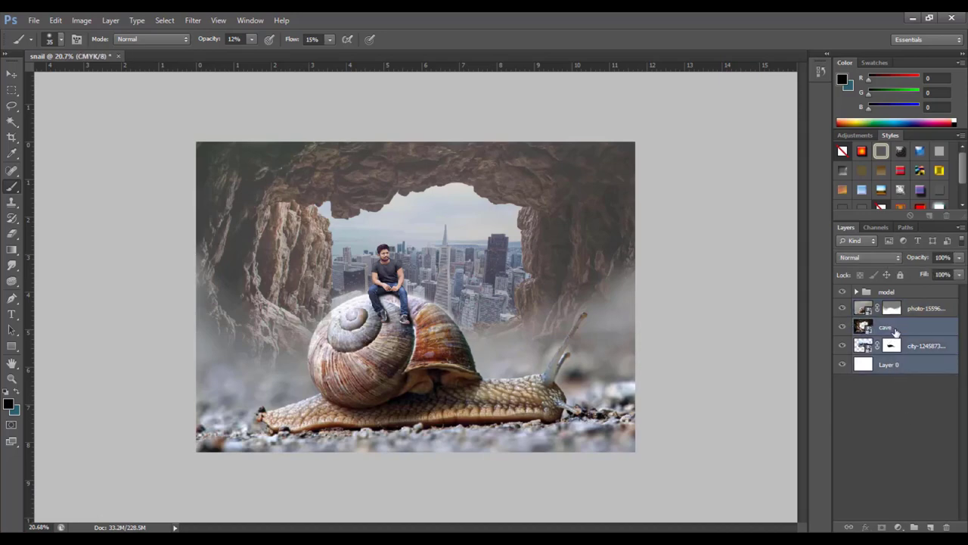
pyautogui.hotkey('ctrl', 'g')
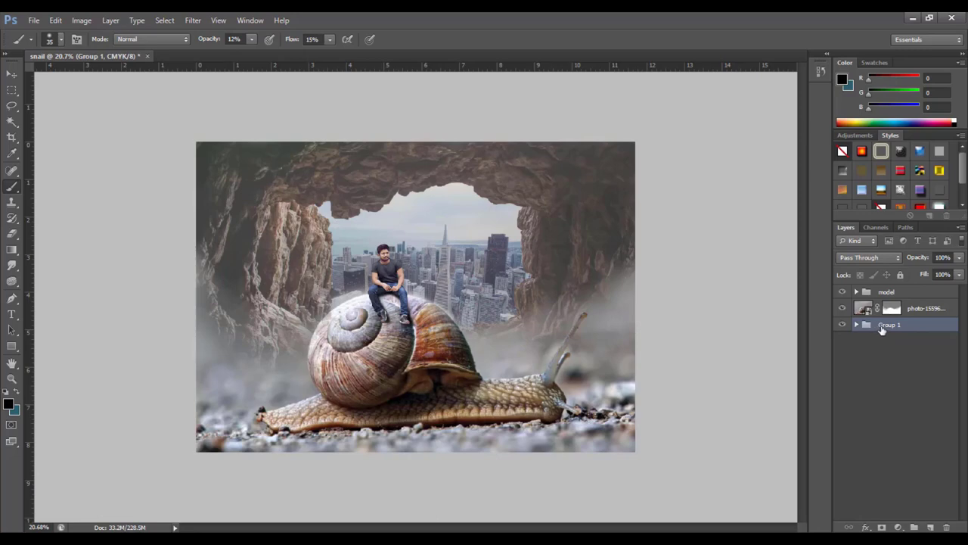
pyautogui.press('v')
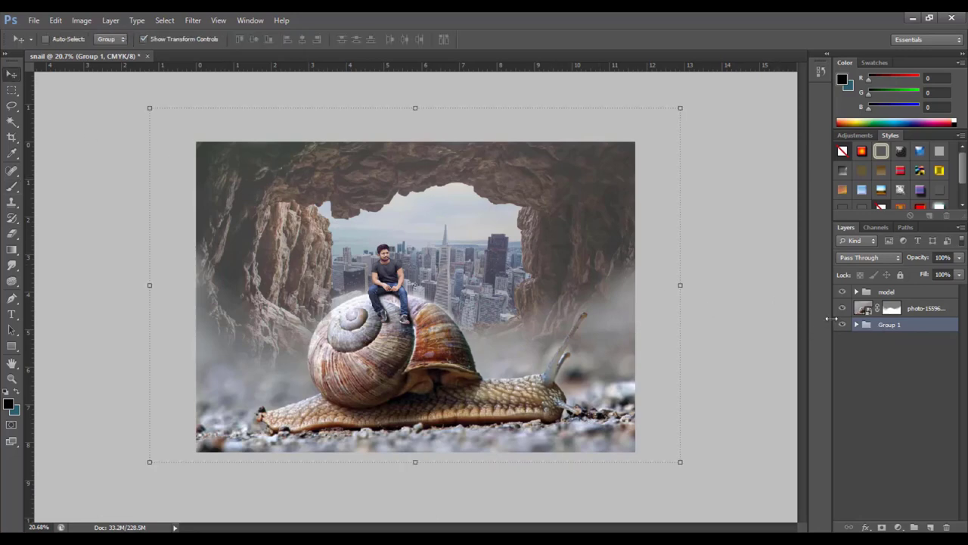
pyautogui.doubleClick(887, 325)
pyautogui.write('background')
pyautogui.click(914, 349)
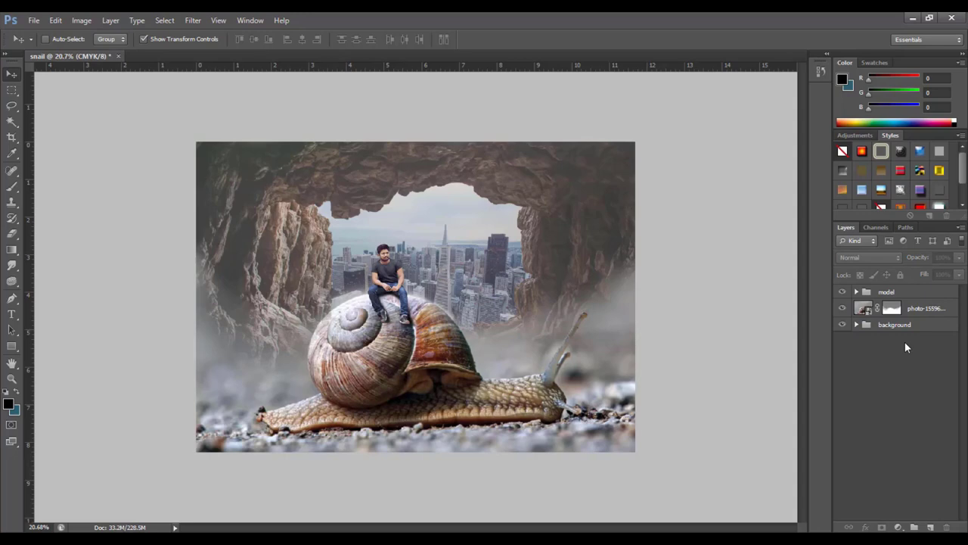
pyautogui.click(857, 324)
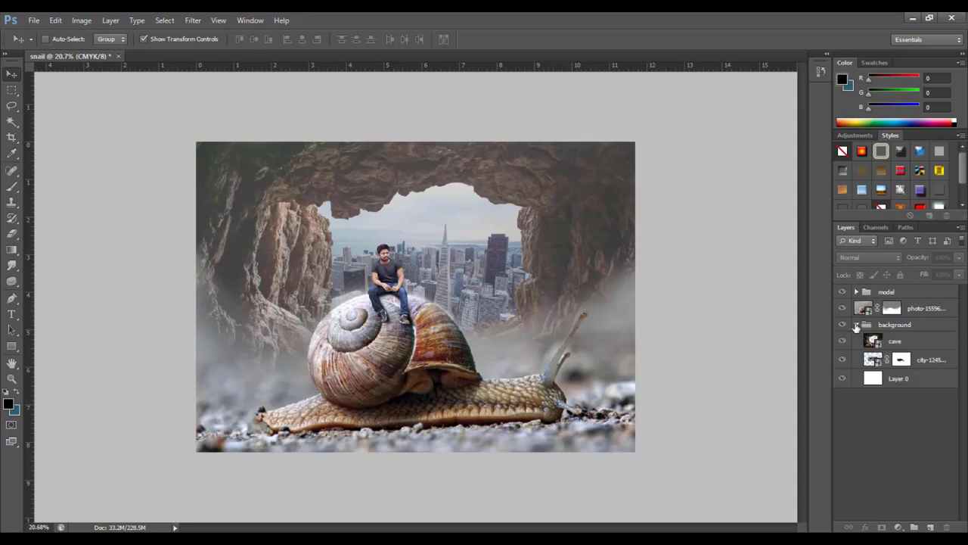
pyautogui.click(910, 342)
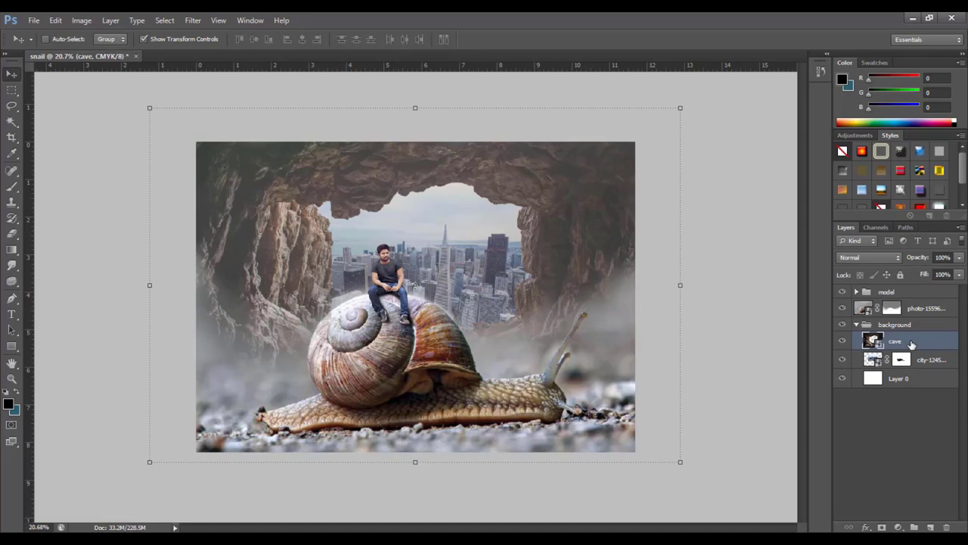
# Step: Add a Selective Color layer clipped to the cave and tune its Neutrals cyan, magenta and yellow
pyautogui.click(898, 527)
pyautogui.click(891, 518)
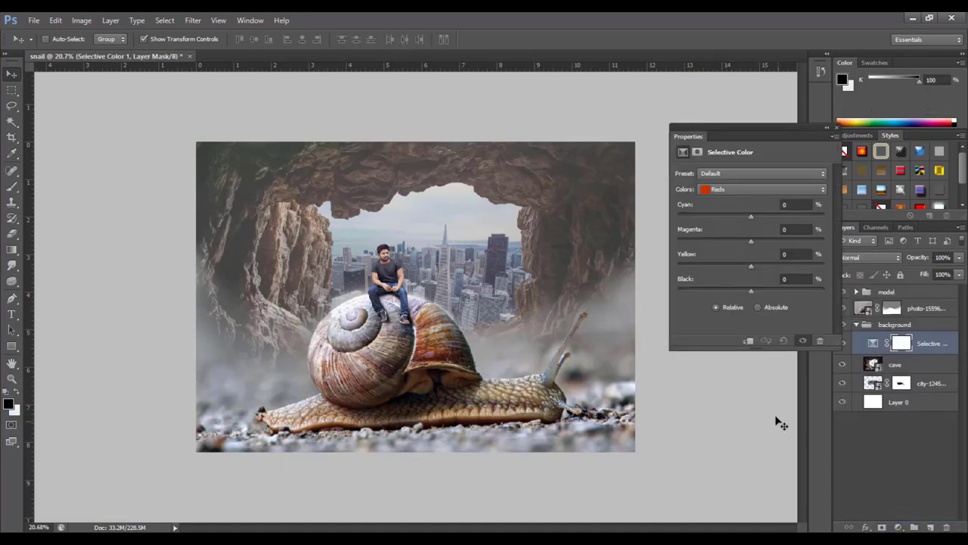
pyautogui.click(747, 342)
pyautogui.click(748, 187)
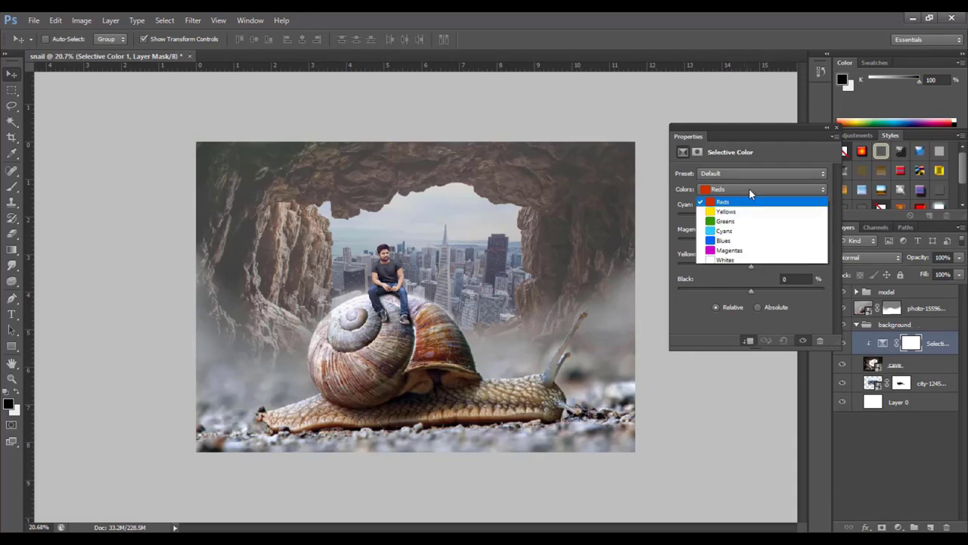
pyautogui.click(734, 266)
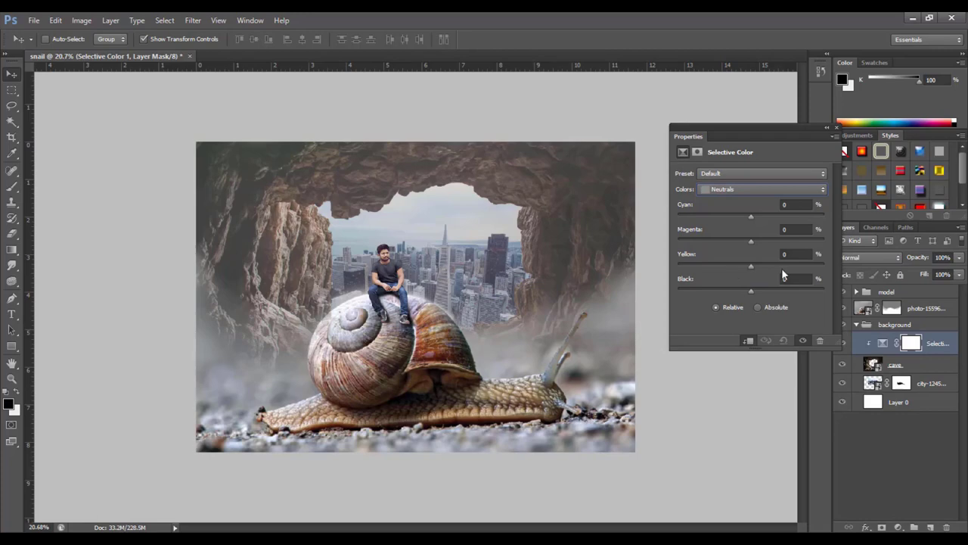
pyautogui.moveTo(753, 218); pyautogui.dragTo(749, 218)
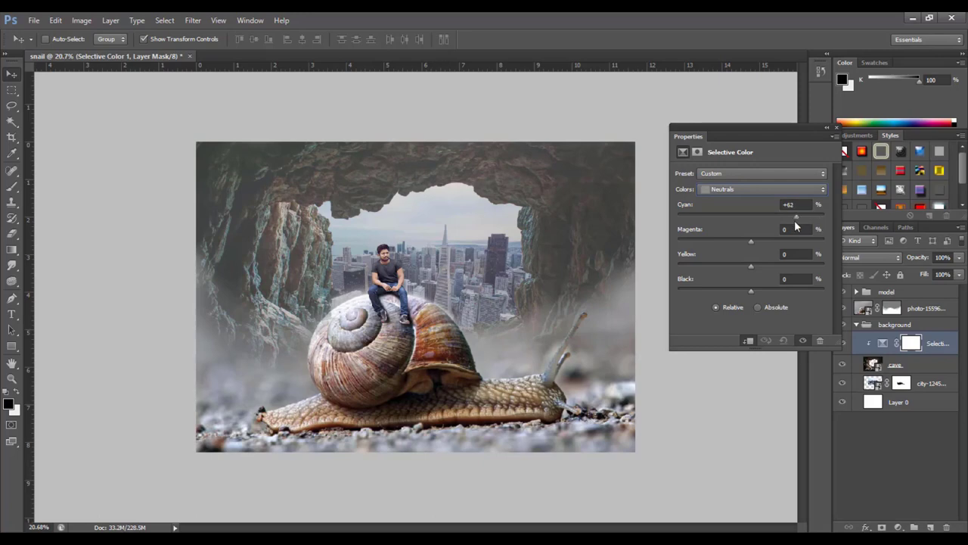
pyautogui.moveTo(795, 222)
pyautogui.mouseDown()
pyautogui.moveTo(715, 221)
pyautogui.moveTo(807, 218)
pyautogui.mouseUp()
pyautogui.moveTo(746, 244); pyautogui.dragTo(710, 256)
pyautogui.moveTo(711, 268)
pyautogui.mouseDown()
pyautogui.moveTo(693, 270)
pyautogui.moveTo(810, 284)
pyautogui.mouseUp()
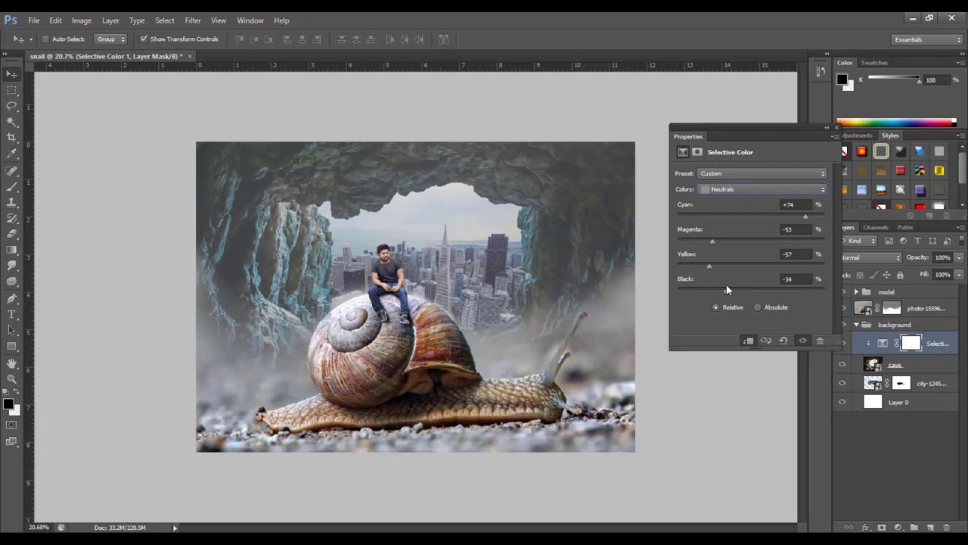
# Step: Set the cave's Blacks to Cyan +60, Magenta +17, Yellow -14 and Black -34
pyautogui.click(771, 190)
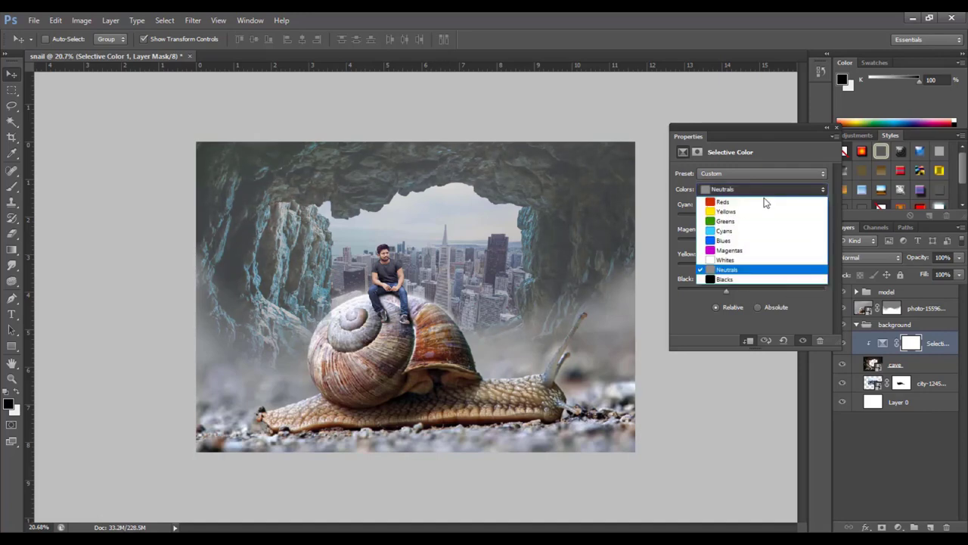
pyautogui.click(738, 277)
pyautogui.moveTo(752, 215); pyautogui.dragTo(790, 219)
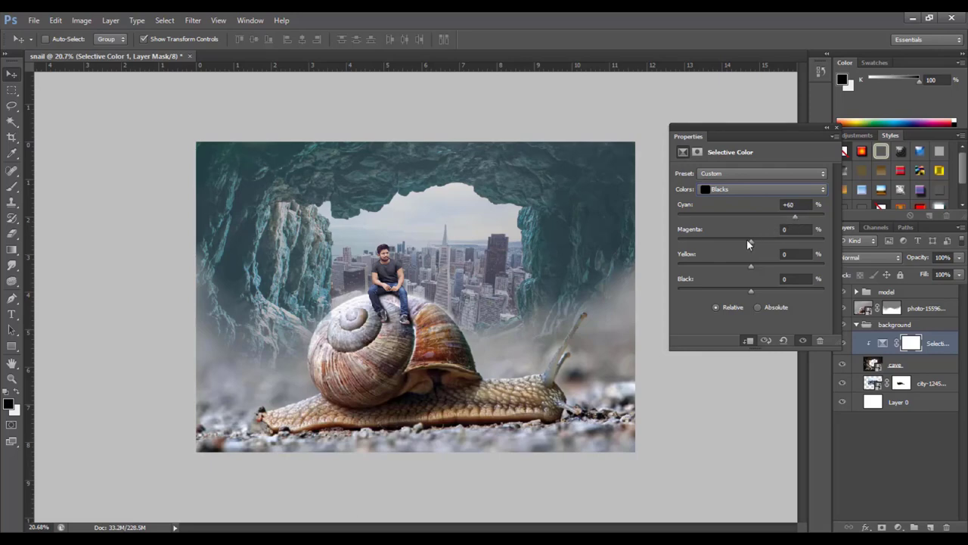
pyautogui.moveTo(749, 241)
pyautogui.mouseDown()
pyautogui.moveTo(782, 241)
pyautogui.moveTo(739, 254)
pyautogui.mouseUp()
pyautogui.moveTo(744, 250); pyautogui.dragTo(735, 254)
pyautogui.moveTo(718, 254); pyautogui.dragTo(764, 251)
pyautogui.moveTo(767, 264); pyautogui.dragTo(741, 267)
pyautogui.moveTo(758, 291); pyautogui.dragTo(726, 299)
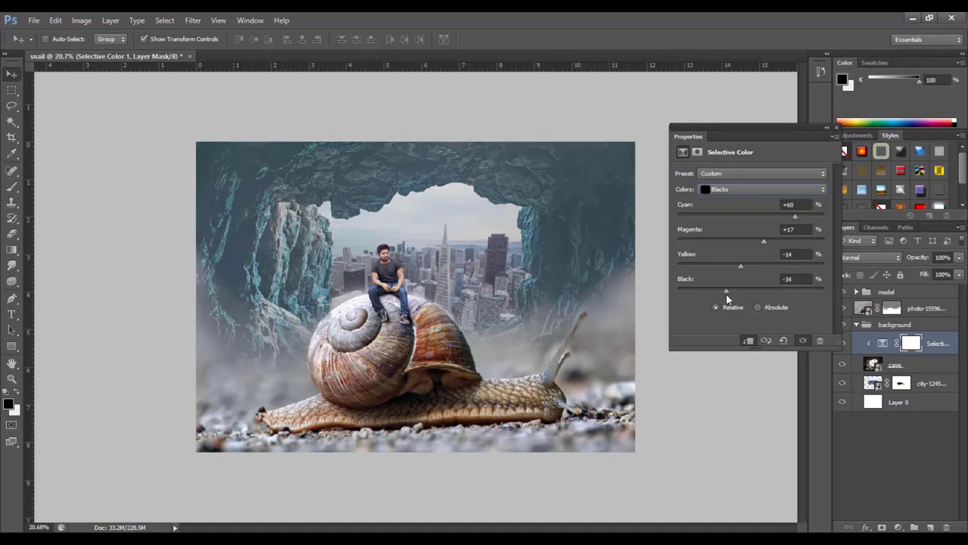
pyautogui.click(834, 128)
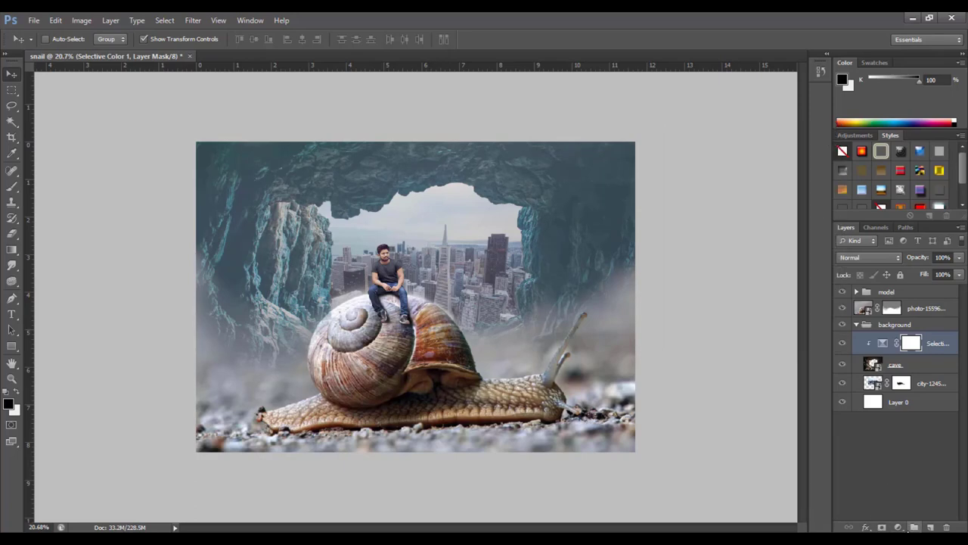
# Step: Add a Color Balance layer on the cave with midtones Cyan -33, Green +11, Blue +17
pyautogui.click(897, 527)
pyautogui.click(889, 396)
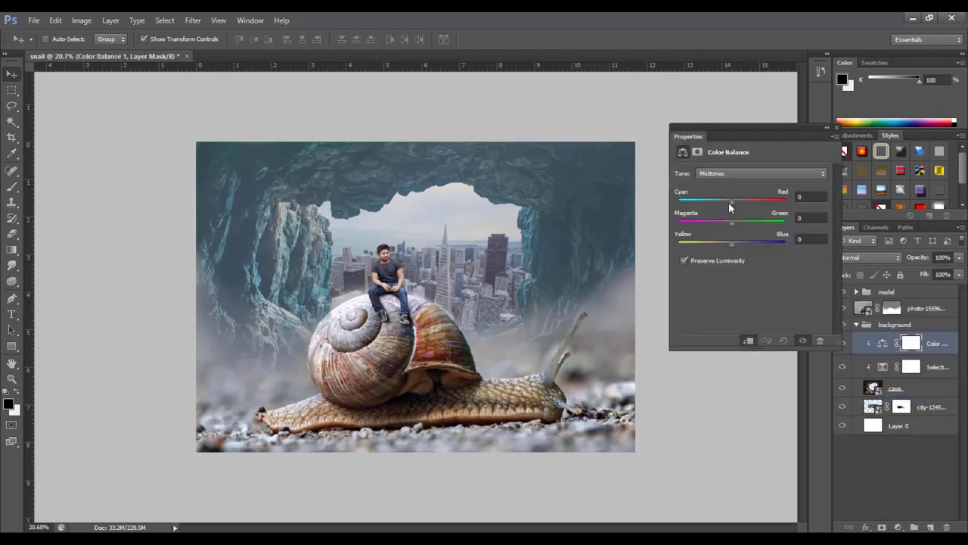
pyautogui.moveTo(729, 203); pyautogui.dragTo(711, 210)
pyautogui.moveTo(712, 210); pyautogui.dragTo(739, 224)
pyautogui.moveTo(731, 243); pyautogui.dragTo(738, 243)
pyautogui.click(836, 129)
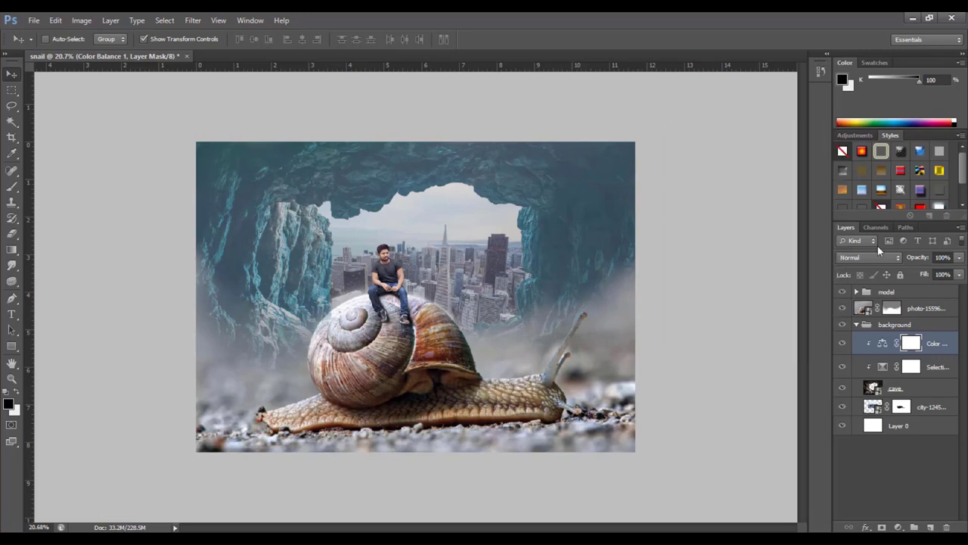
# Step: Add a Selective Color layer above the city and tune its Neutrals cyan, magenta, yellow and black
pyautogui.click(931, 408)
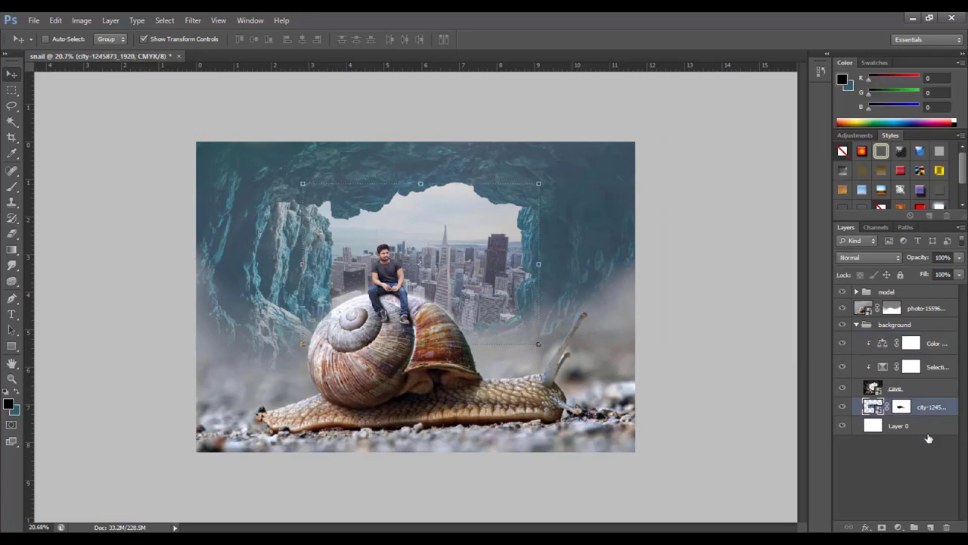
pyautogui.click(899, 527)
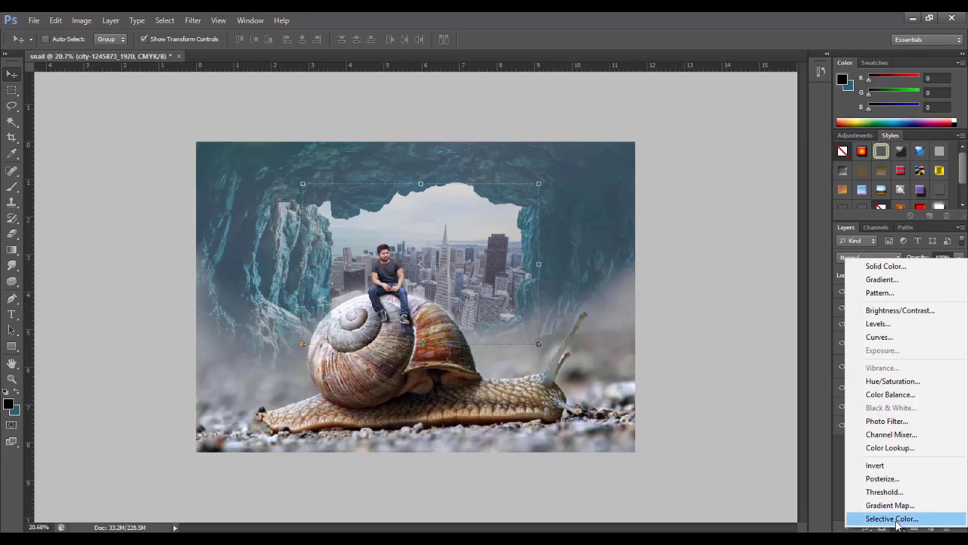
pyautogui.click(892, 518)
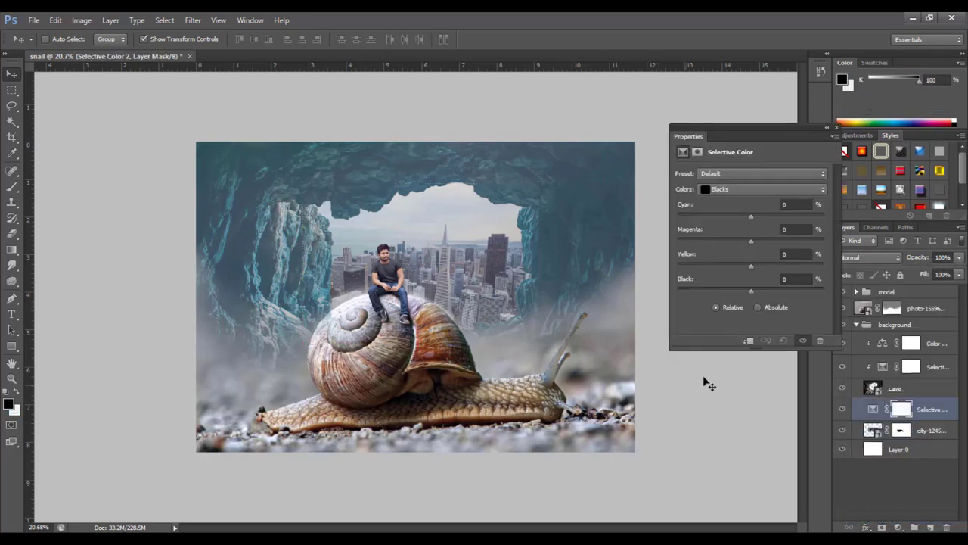
pyautogui.click(742, 189)
pyautogui.click(746, 270)
pyautogui.click(752, 218)
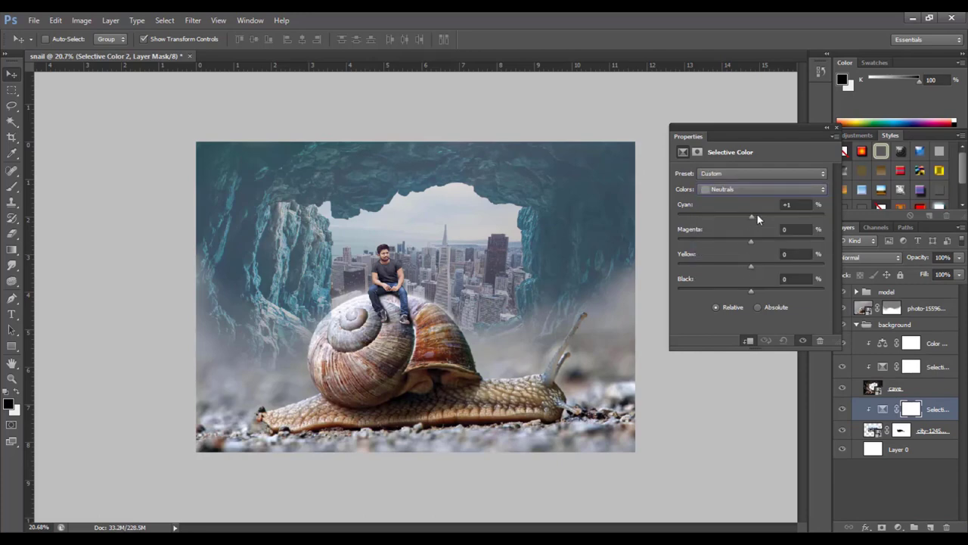
pyautogui.moveTo(792, 218)
pyautogui.mouseDown()
pyautogui.moveTo(730, 220)
pyautogui.moveTo(785, 217)
pyautogui.mouseUp()
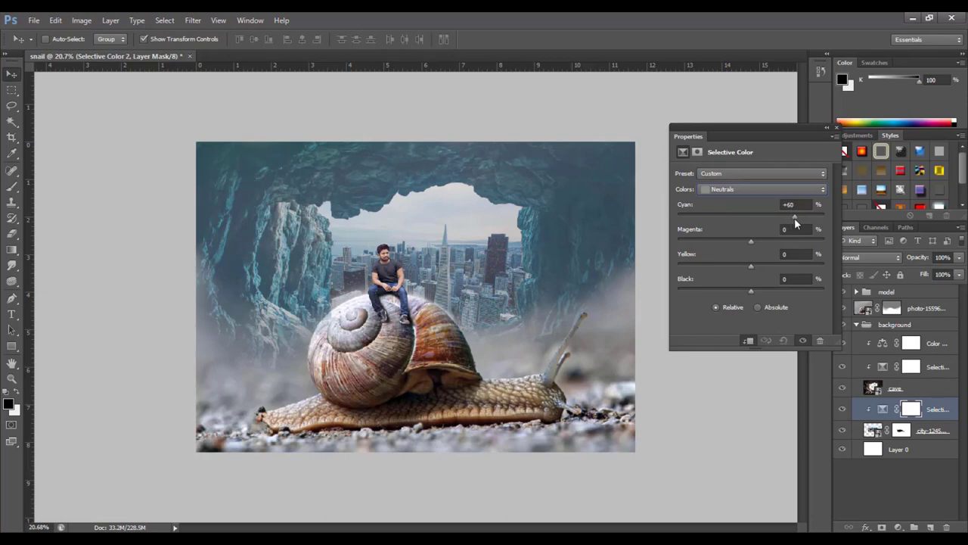
pyautogui.moveTo(751, 239)
pyautogui.mouseDown()
pyautogui.moveTo(766, 239)
pyautogui.moveTo(730, 240)
pyautogui.mouseUp()
pyautogui.moveTo(749, 266)
pyautogui.mouseDown()
pyautogui.moveTo(760, 266)
pyautogui.moveTo(715, 272)
pyautogui.mouseUp()
pyautogui.moveTo(756, 270); pyautogui.dragTo(751, 273)
pyautogui.click(752, 292)
pyautogui.moveTo(775, 288); pyautogui.dragTo(727, 291)
pyautogui.press('Up')
pyautogui.press('Up')
# Step: Set the city's Blacks to Cyan +29, Magenta -63, Yellow +20 and Black +64
pyautogui.click(800, 190)
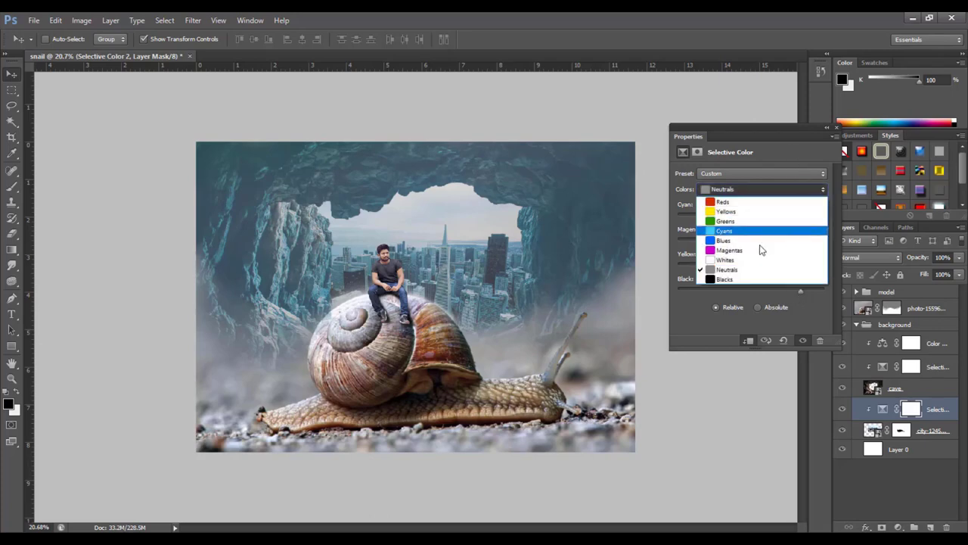
pyautogui.click(734, 280)
pyautogui.moveTo(750, 219)
pyautogui.mouseDown()
pyautogui.moveTo(720, 225)
pyautogui.moveTo(763, 224)
pyautogui.moveTo(718, 224)
pyautogui.moveTo(772, 224)
pyautogui.moveTo(772, 242)
pyautogui.mouseUp()
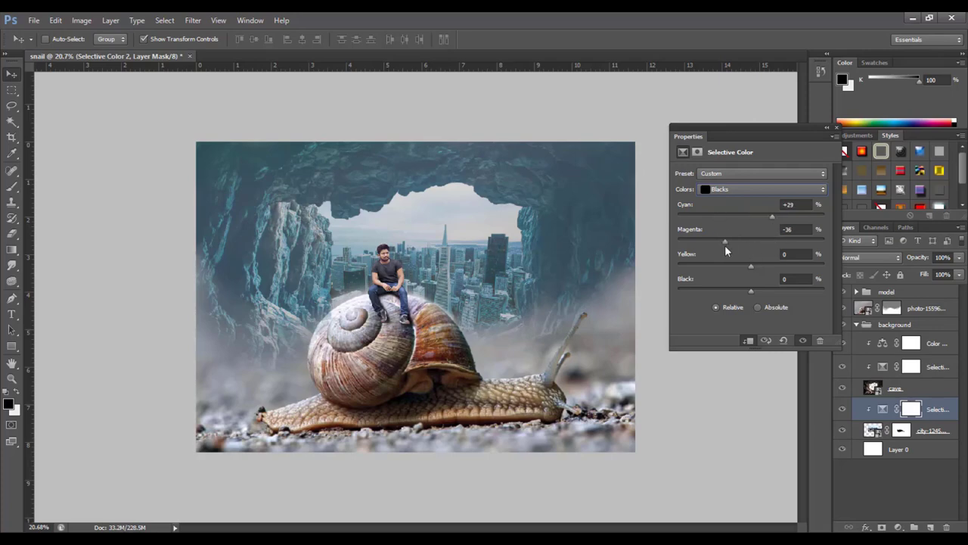
pyautogui.moveTo(699, 249)
pyautogui.mouseDown()
pyautogui.moveTo(739, 244)
pyautogui.moveTo(704, 251)
pyautogui.mouseUp()
pyautogui.moveTo(785, 266)
pyautogui.mouseDown()
pyautogui.moveTo(728, 268)
pyautogui.moveTo(761, 269)
pyautogui.moveTo(782, 289)
pyautogui.moveTo(742, 292)
pyautogui.moveTo(733, 287)
pyautogui.moveTo(785, 292)
pyautogui.mouseUp()
pyautogui.click(836, 128)
pyautogui.hotkey('ctrl', '0')
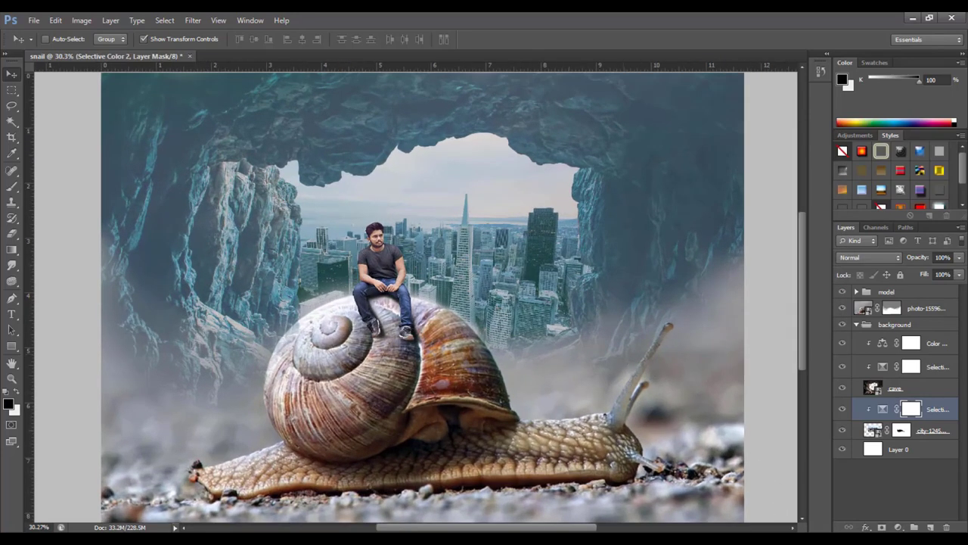
# Step: Add a Color Balance layer on the city with midtones Cyan -26, Green +10, Blue +24
pyautogui.click(898, 527)
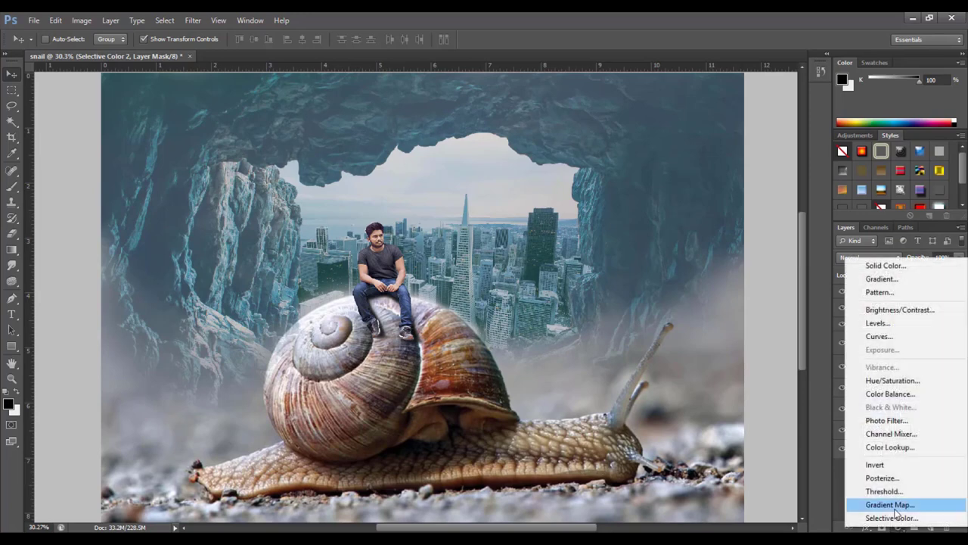
pyautogui.click(876, 397)
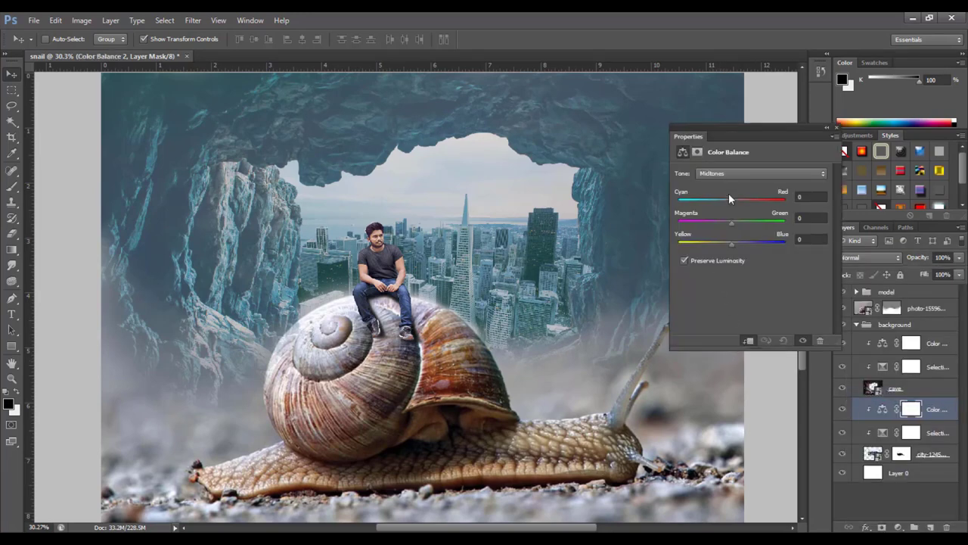
pyautogui.moveTo(731, 202); pyautogui.dragTo(726, 204)
pyautogui.moveTo(729, 222)
pyautogui.mouseDown()
pyautogui.moveTo(736, 225)
pyautogui.moveTo(722, 242)
pyautogui.moveTo(745, 243)
pyautogui.mouseUp()
pyautogui.click(837, 128)
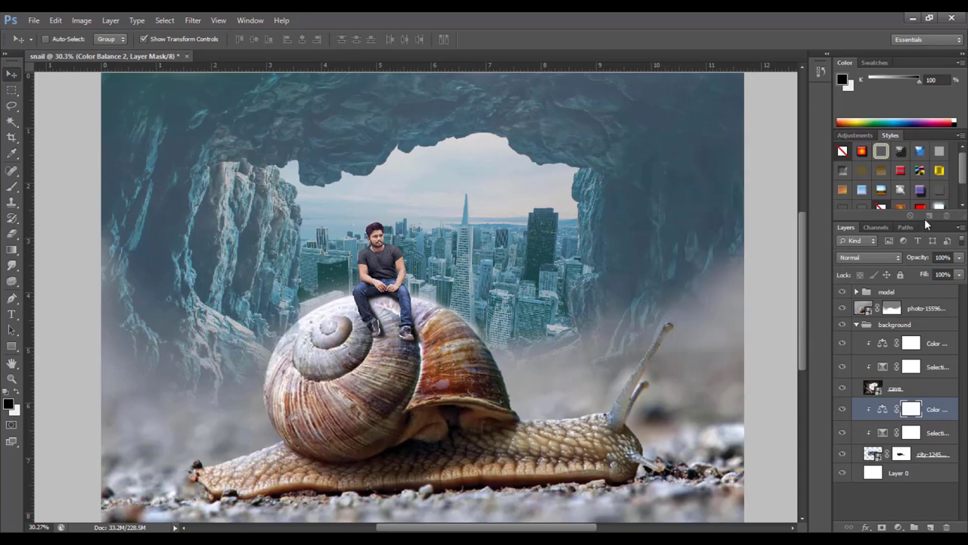
# Step: Expand the model group and add a Selective Color layer clipped to the snail photo
pyautogui.click(877, 293)
pyautogui.click(857, 291)
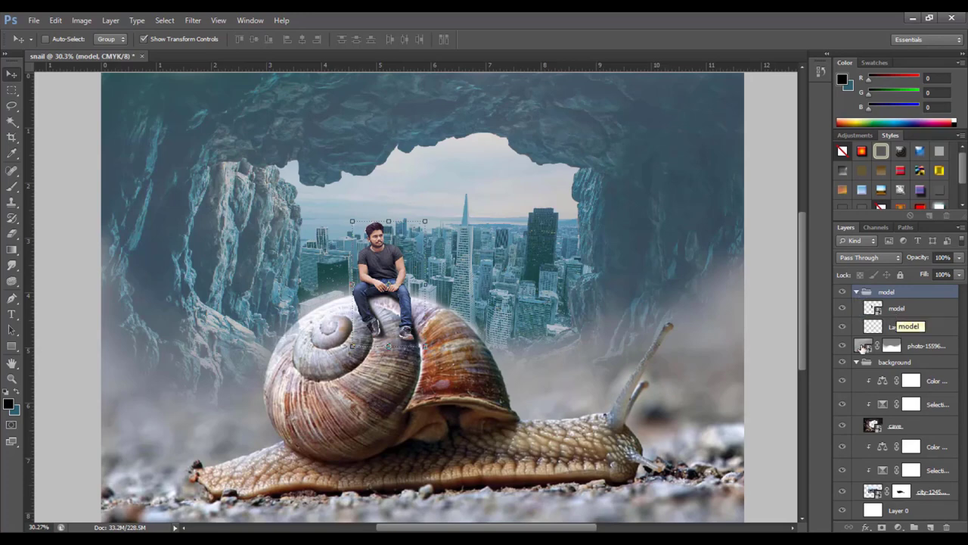
pyautogui.click(897, 312)
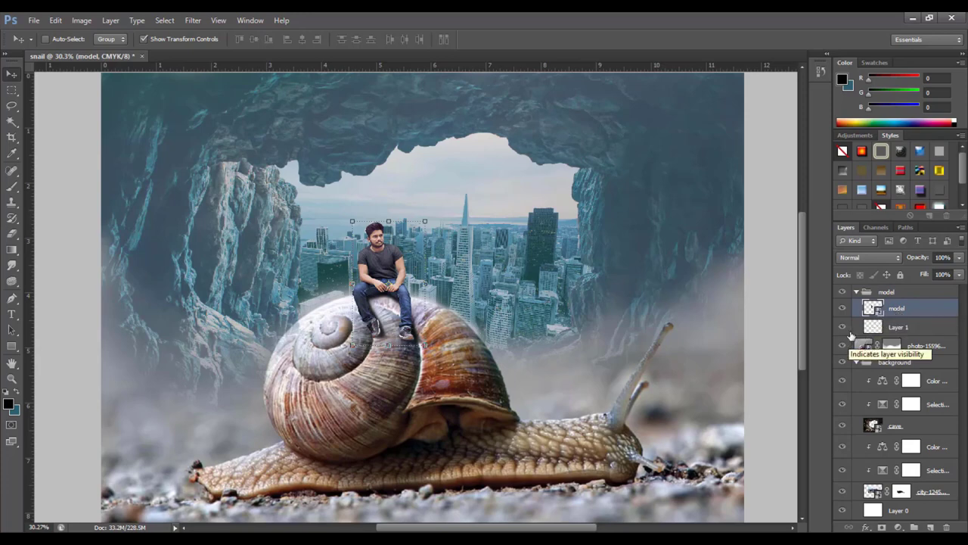
pyautogui.click(914, 345)
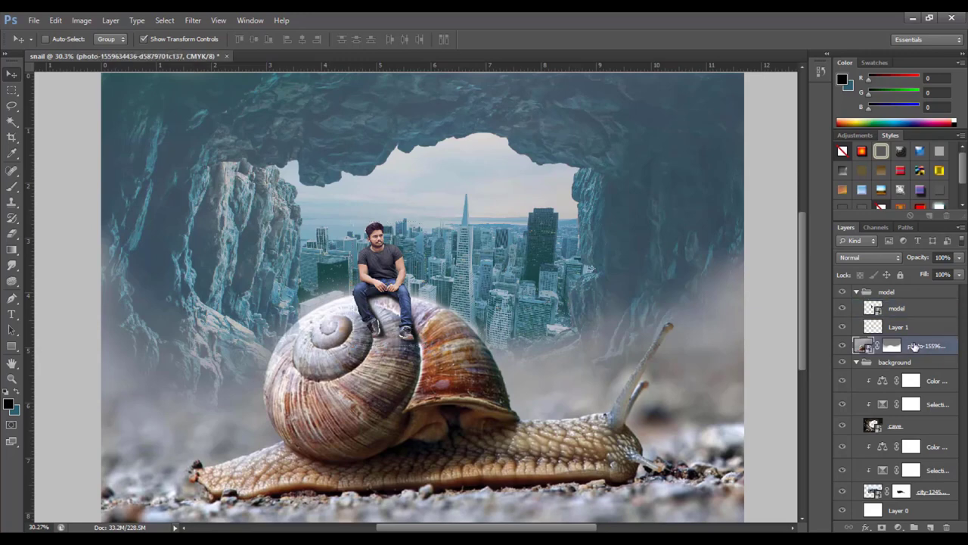
pyautogui.click(898, 528)
pyautogui.click(888, 517)
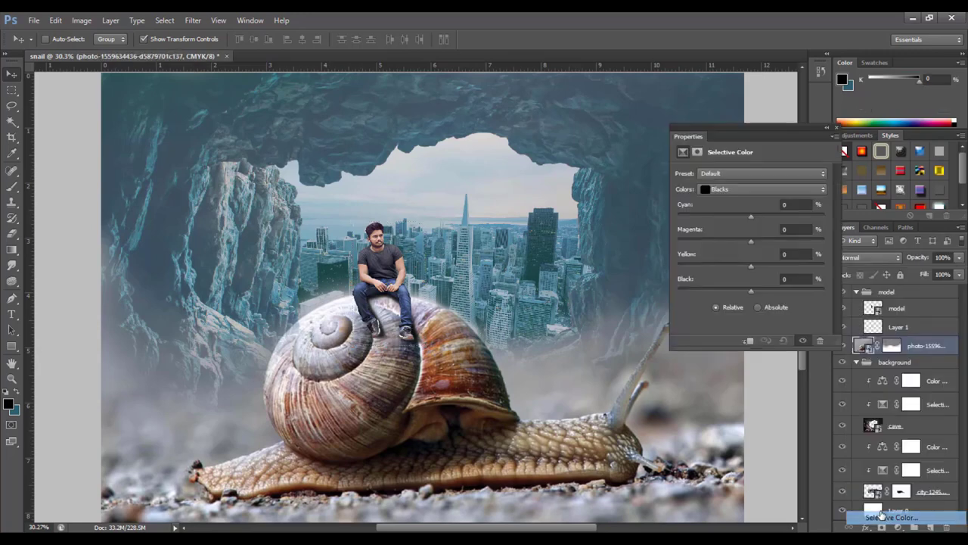
pyautogui.click(748, 341)
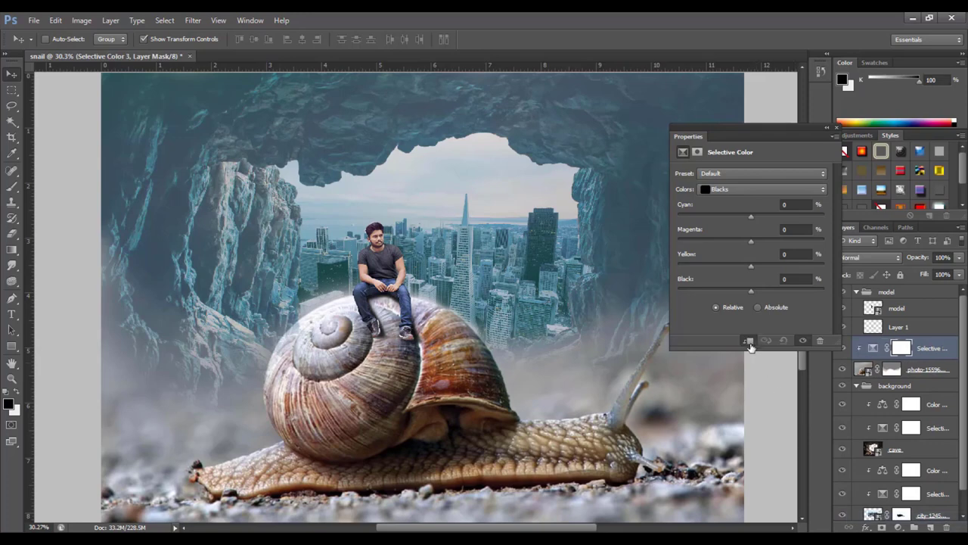
# Step: Shift the snail's Neutrals toward cyan with less magenta, yellow and black
pyautogui.click(756, 189)
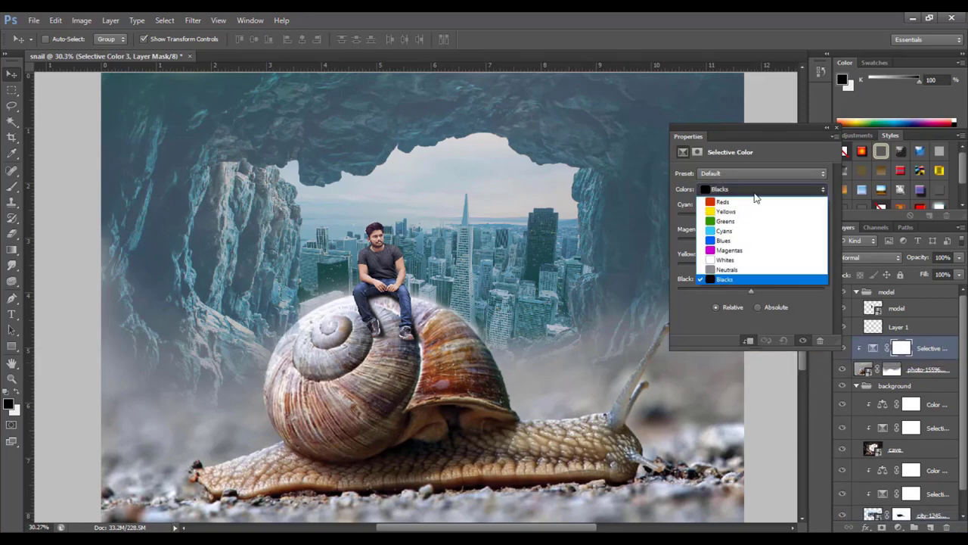
pyautogui.click(743, 269)
pyautogui.moveTo(752, 214); pyautogui.dragTo(779, 215)
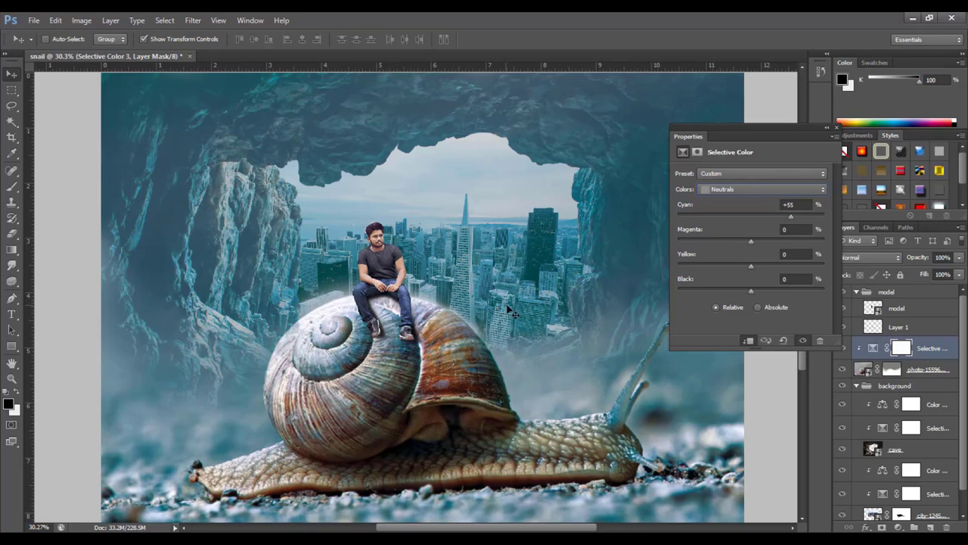
pyautogui.hotkey('ctrl', '-')
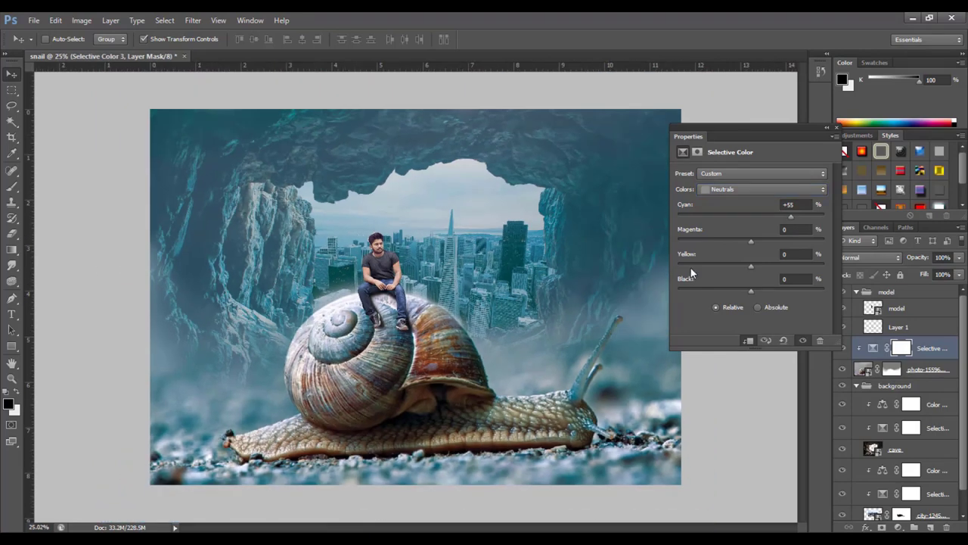
pyautogui.moveTo(751, 241); pyautogui.dragTo(739, 243)
pyautogui.moveTo(760, 267); pyautogui.dragTo(736, 269)
pyautogui.moveTo(739, 269); pyautogui.dragTo(744, 268)
pyautogui.moveTo(768, 290); pyautogui.dragTo(743, 292)
pyautogui.moveTo(738, 295); pyautogui.dragTo(737, 295)
pyautogui.moveTo(764, 290); pyautogui.dragTo(728, 291)
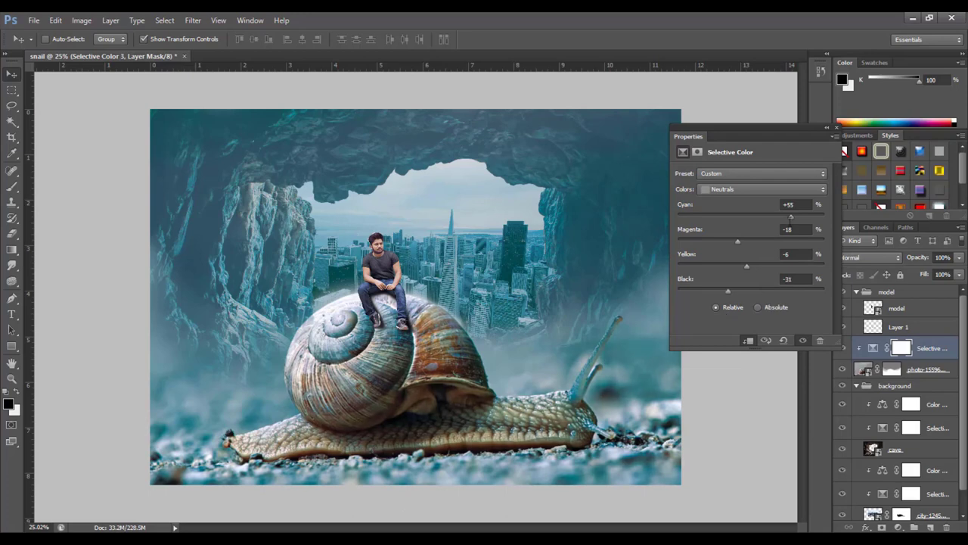
# Step: Set the snail's Blacks to Cyan +18, Magenta +14, Yellow -22 and Black +6
pyautogui.click(816, 187)
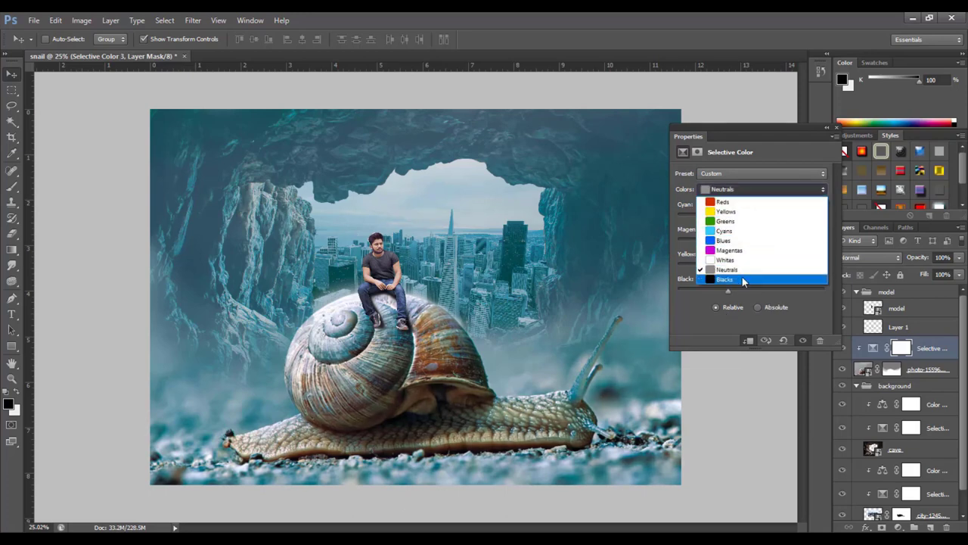
pyautogui.click(742, 278)
pyautogui.moveTo(757, 215); pyautogui.dragTo(815, 207)
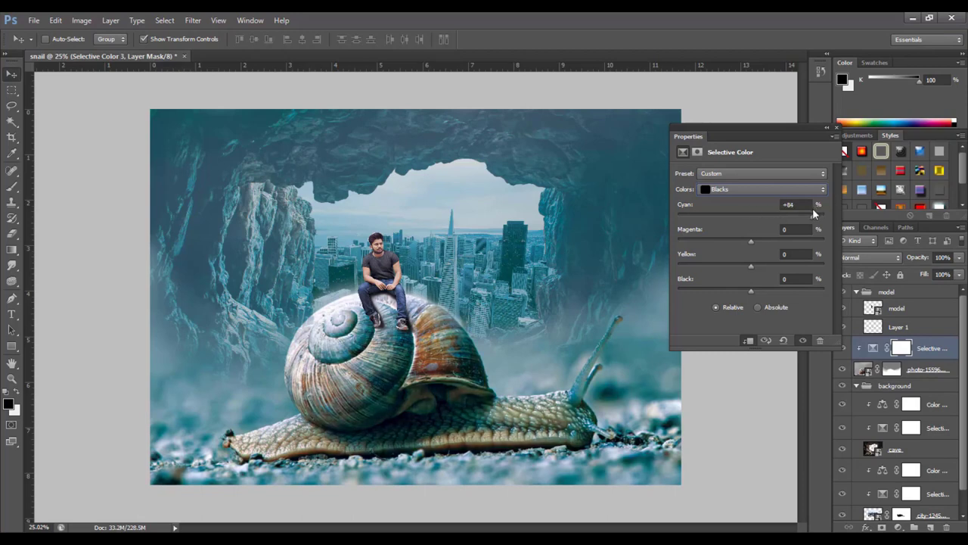
pyautogui.moveTo(813, 215)
pyautogui.mouseDown()
pyautogui.moveTo(723, 216)
pyautogui.moveTo(739, 236)
pyautogui.moveTo(762, 236)
pyautogui.moveTo(761, 245)
pyautogui.mouseUp()
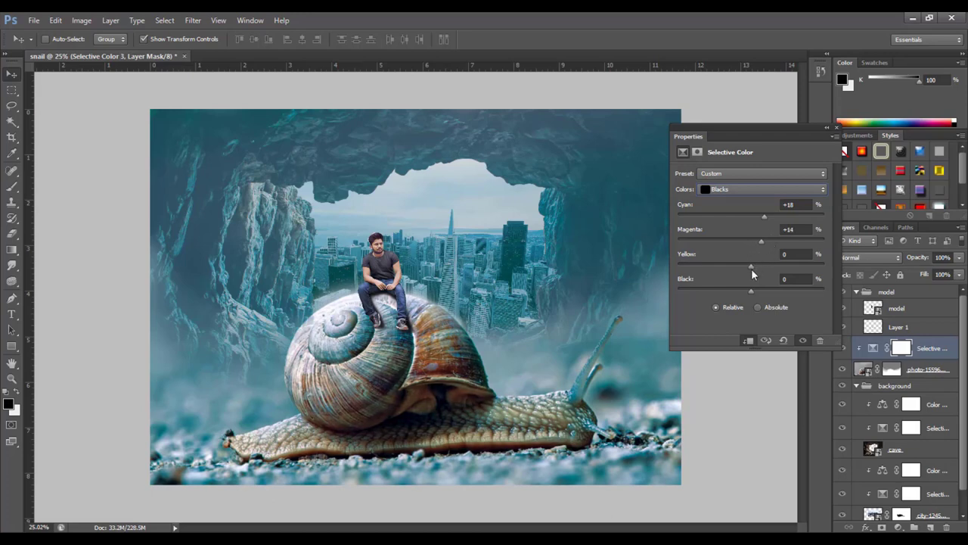
pyautogui.moveTo(751, 276)
pyautogui.mouseDown()
pyautogui.moveTo(724, 276)
pyautogui.moveTo(755, 295)
pyautogui.mouseUp()
pyautogui.click(836, 129)
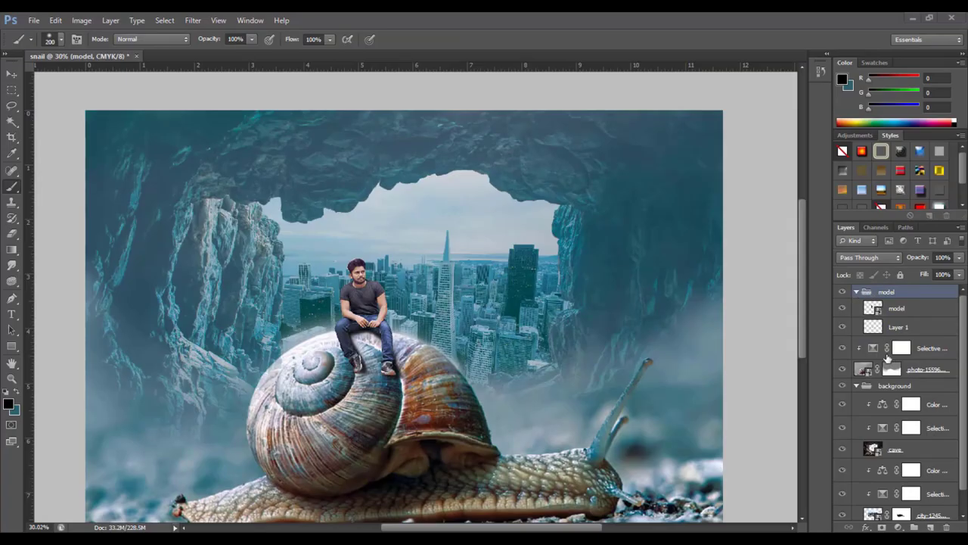
# Step: Add a Color Balance layer on the snail photo with midtones Cyan -24, Green +6, Blue +7
pyautogui.click(865, 376)
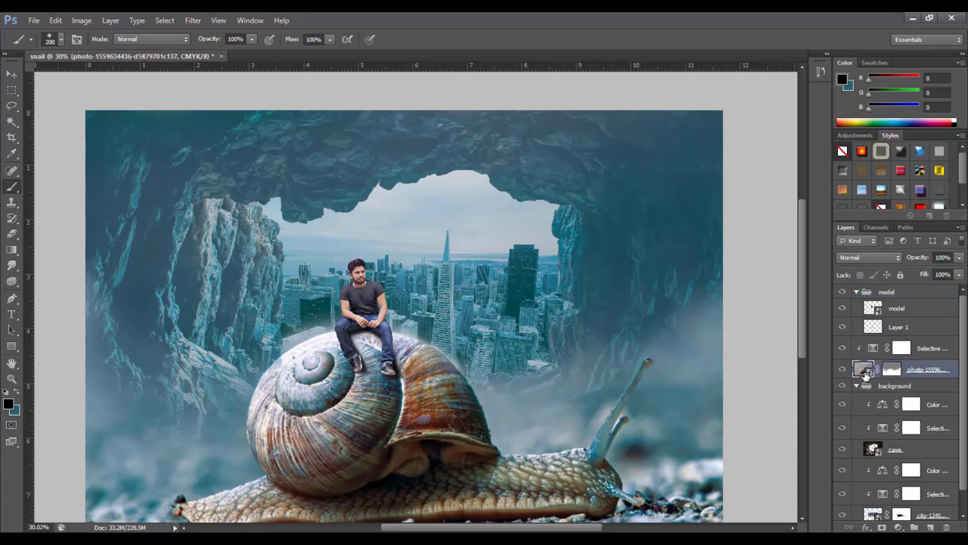
pyautogui.click(899, 527)
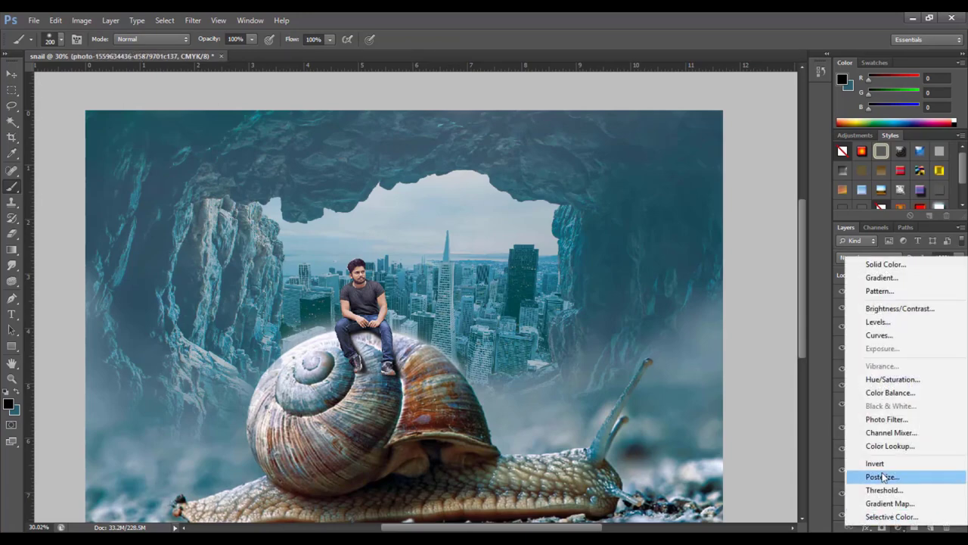
pyautogui.click(887, 393)
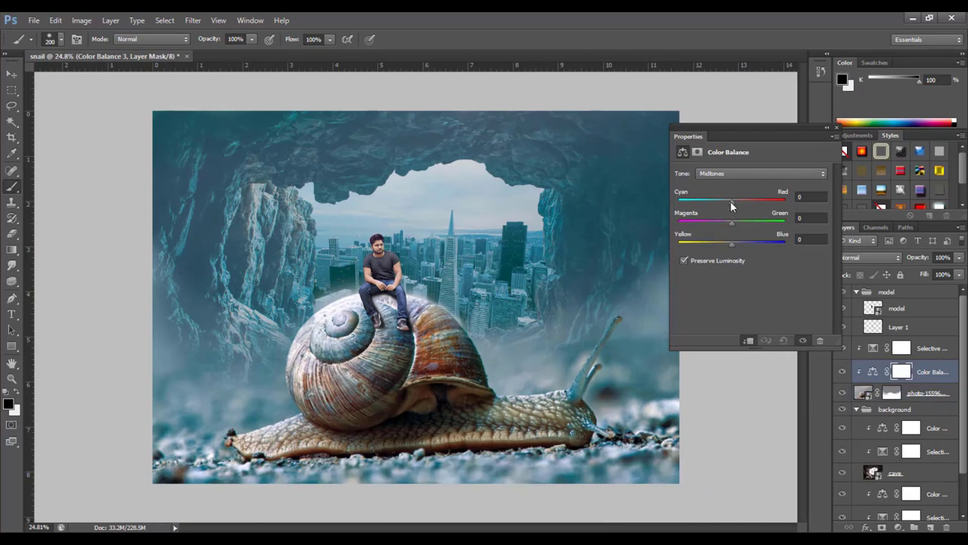
pyautogui.moveTo(730, 202)
pyautogui.mouseDown()
pyautogui.moveTo(719, 202)
pyautogui.moveTo(736, 223)
pyautogui.moveTo(725, 246)
pyautogui.moveTo(735, 242)
pyautogui.mouseUp()
pyautogui.click(836, 127)
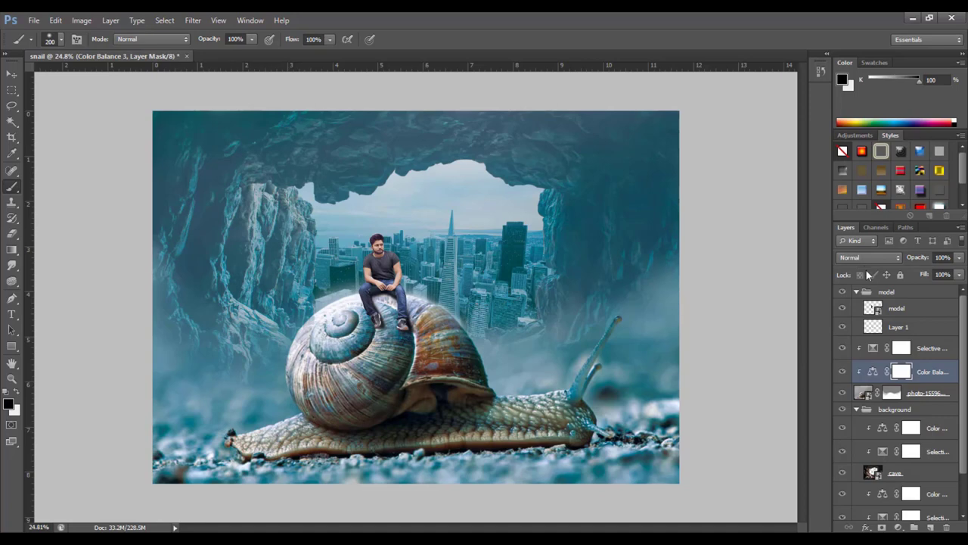
# Step: Add a Selective Color layer clipped to the model and reduce yellow and black in its Neutrals
pyautogui.click(893, 309)
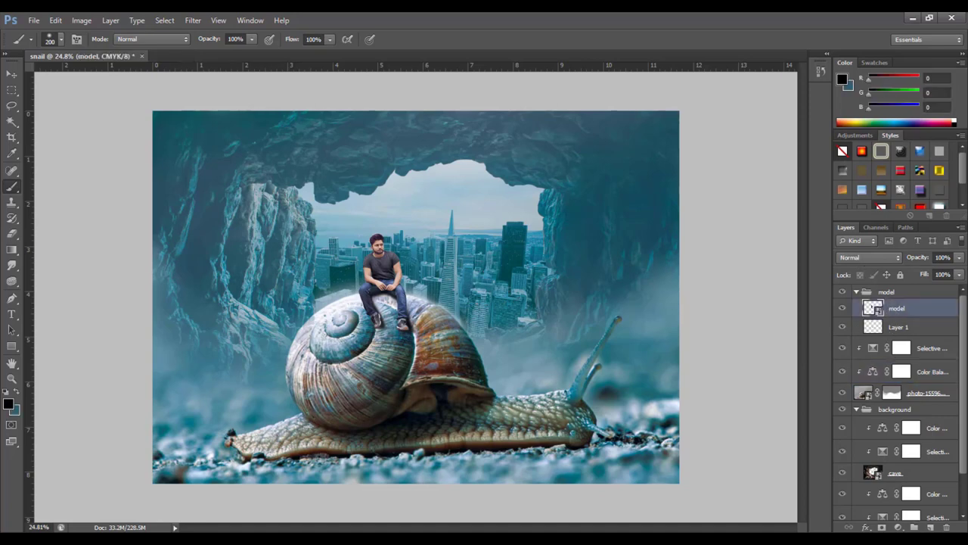
pyautogui.click(898, 527)
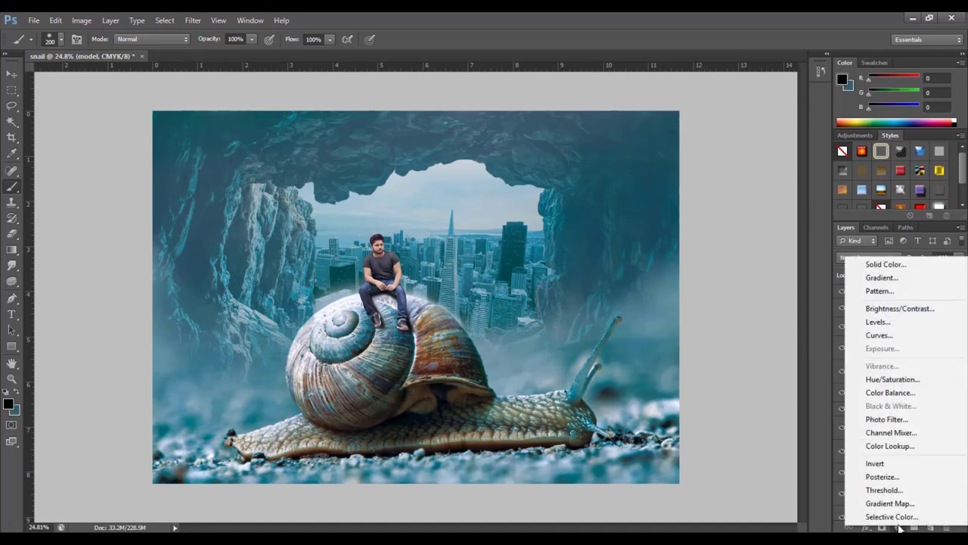
pyautogui.click(748, 340)
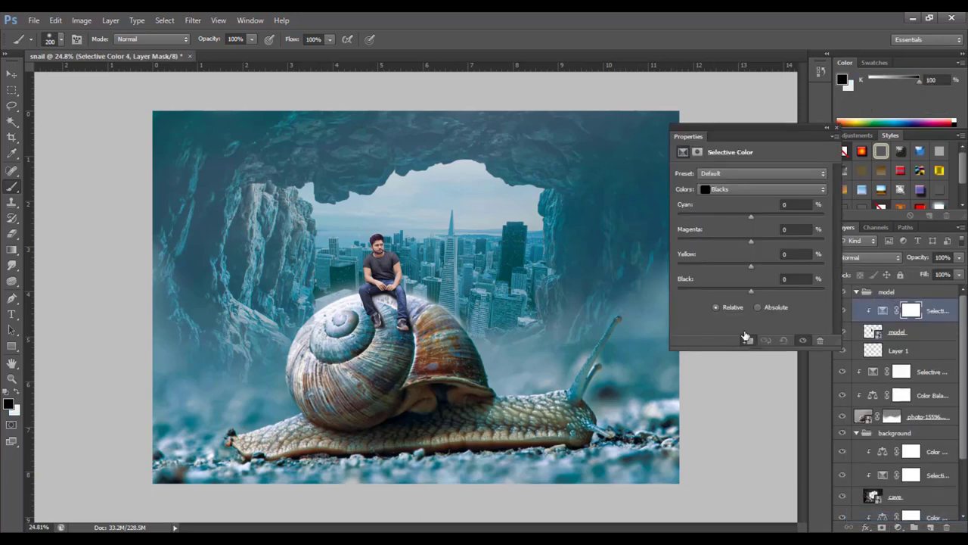
pyautogui.click(739, 191)
pyautogui.click(754, 269)
pyautogui.moveTo(753, 218); pyautogui.dragTo(754, 224)
pyautogui.moveTo(794, 216); pyautogui.dragTo(732, 248)
pyautogui.moveTo(750, 265); pyautogui.dragTo(748, 270)
pyautogui.moveTo(760, 266)
pyautogui.mouseDown()
pyautogui.moveTo(737, 270)
pyautogui.moveTo(752, 290)
pyautogui.mouseUp()
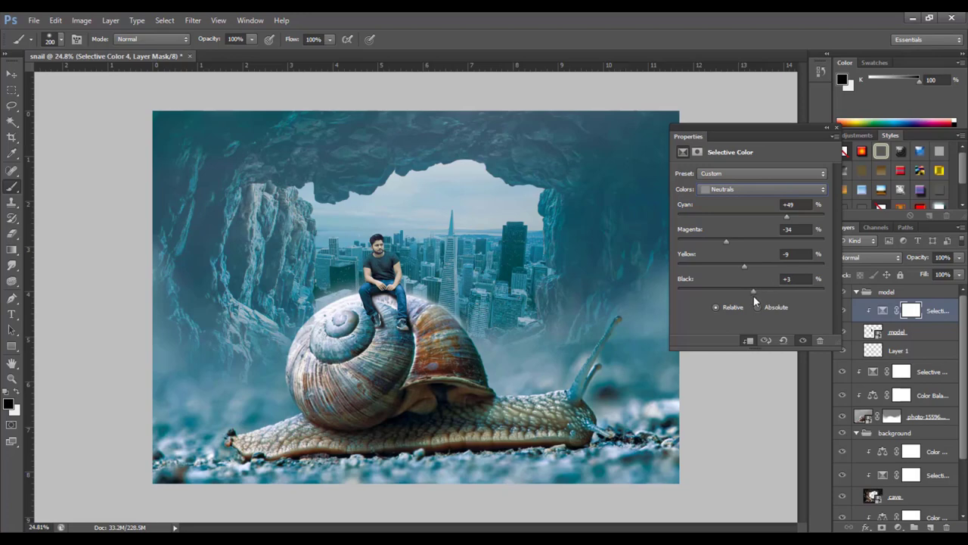
pyautogui.moveTo(752, 301); pyautogui.dragTo(750, 301)
pyautogui.moveTo(748, 300); pyautogui.dragTo(741, 301)
# Step: Pull cyan out of the model's Blacks range down to Cyan -36
pyautogui.click(781, 192)
pyautogui.click(748, 279)
pyautogui.moveTo(750, 216); pyautogui.dragTo(763, 217)
pyautogui.scroll(3, 421, 225)
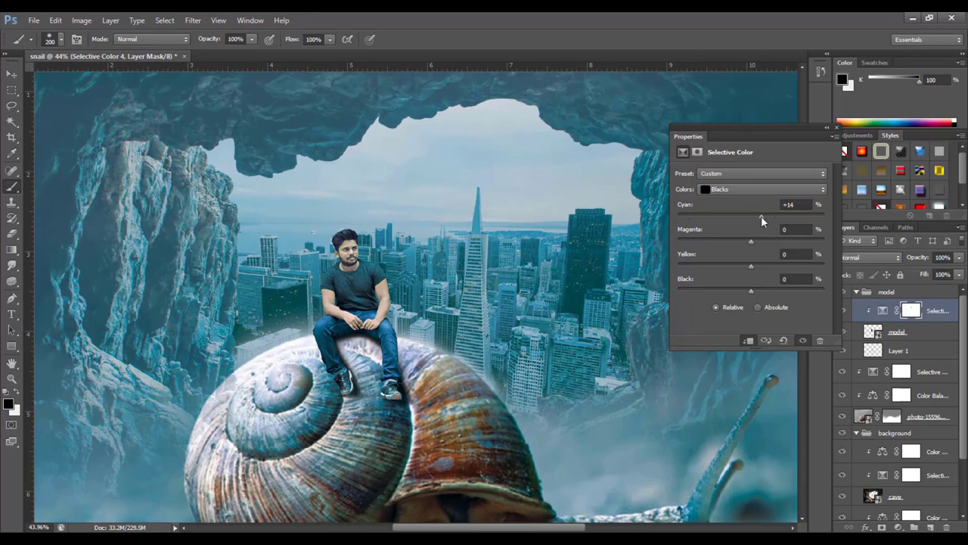
pyautogui.moveTo(761, 221)
pyautogui.mouseDown()
pyautogui.moveTo(720, 225)
pyautogui.moveTo(730, 244)
pyautogui.moveTo(753, 242)
pyautogui.moveTo(753, 271)
pyautogui.moveTo(766, 272)
pyautogui.moveTo(730, 277)
pyautogui.moveTo(765, 291)
pyautogui.moveTo(760, 301)
pyautogui.mouseUp()
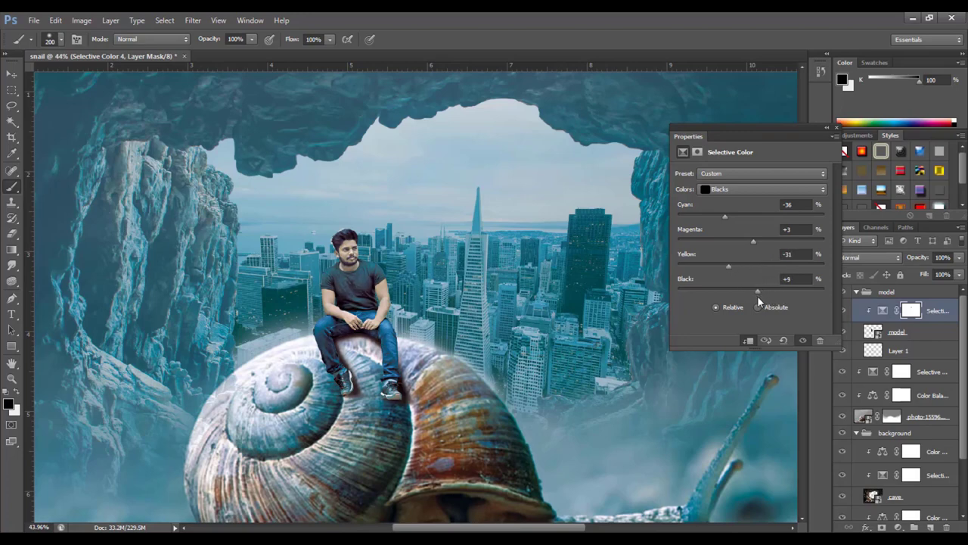
# Step: Add a Color Balance layer on the model with midtones Cyan -18, Green +10, Blue +12
pyautogui.click(836, 128)
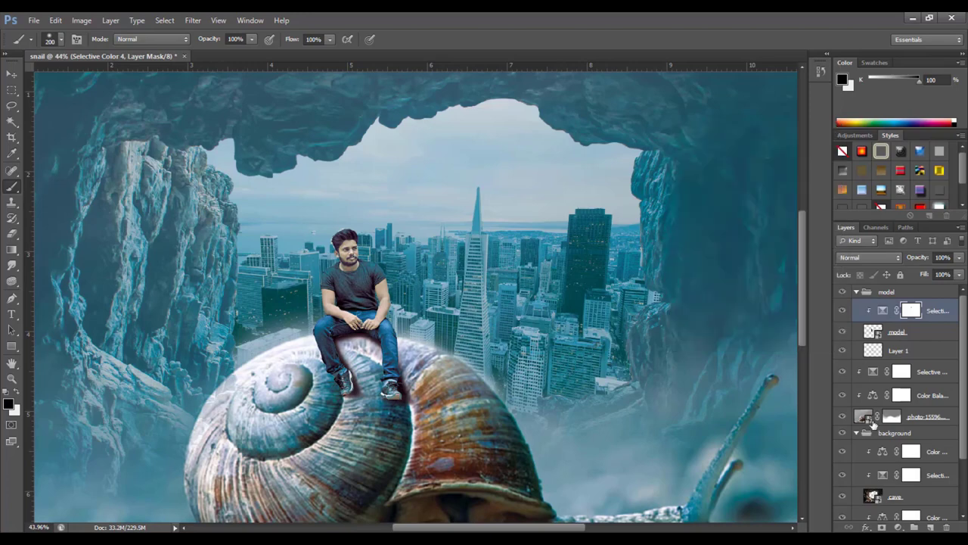
pyautogui.click(897, 527)
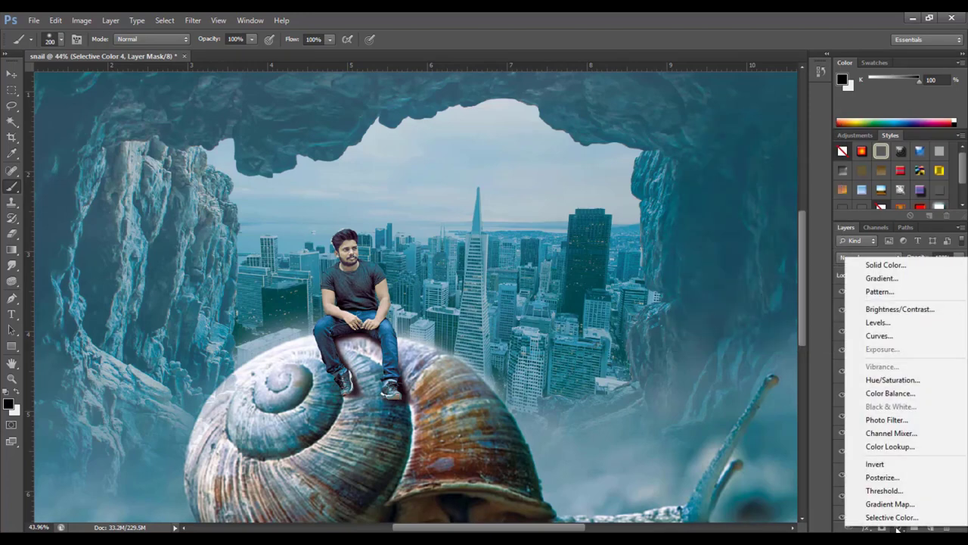
pyautogui.click(889, 393)
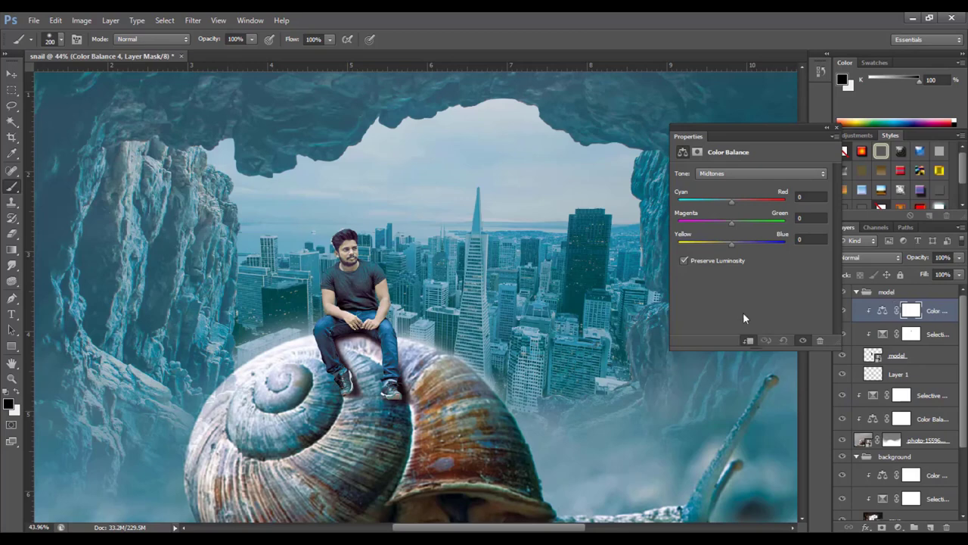
pyautogui.moveTo(731, 202)
pyautogui.mouseDown()
pyautogui.moveTo(722, 204)
pyautogui.moveTo(739, 245)
pyautogui.mouseUp()
pyautogui.click(828, 127)
pyautogui.keyDown('alt'); pyautogui.scroll(-2, 516, 268); pyautogui.keyUp('alt')
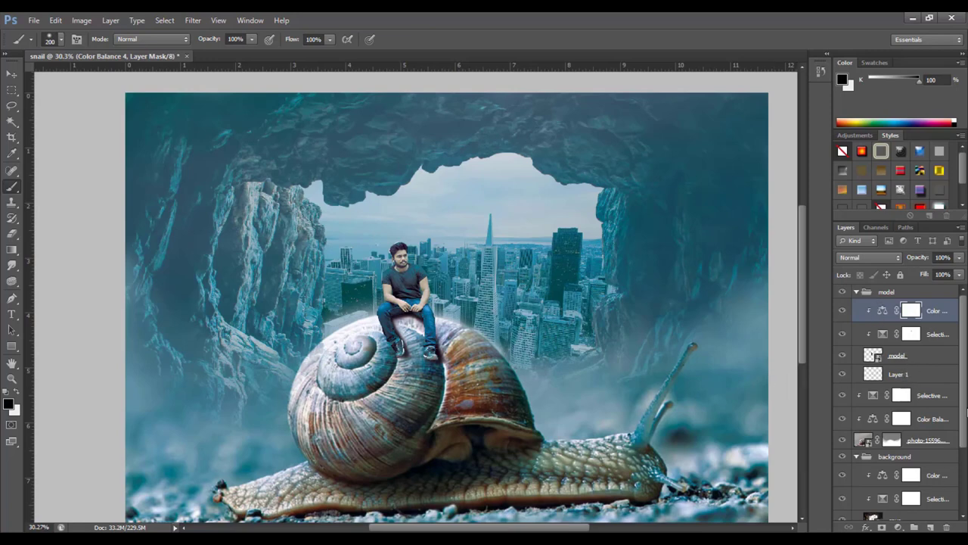
pyautogui.scroll(-3, 963, 408)
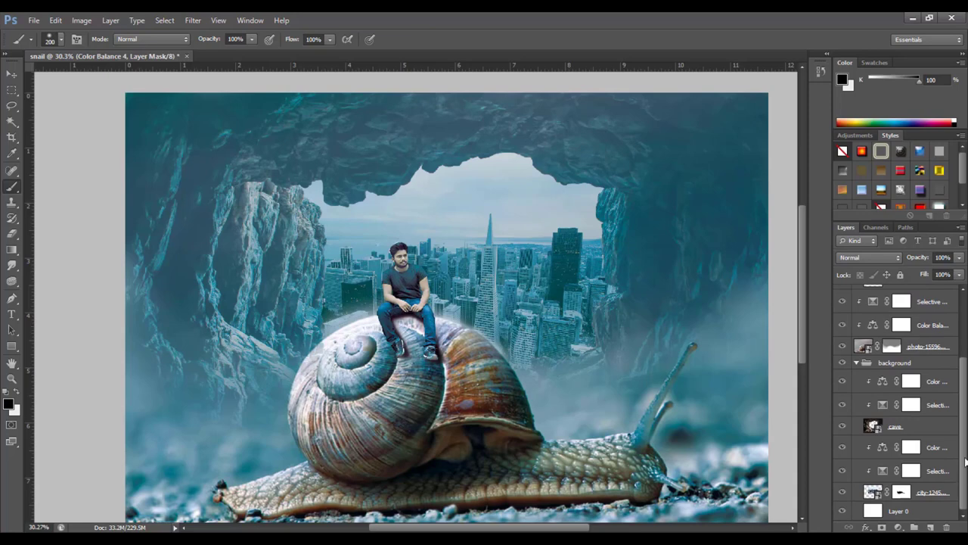
pyautogui.hotkey('ctrl', '-')
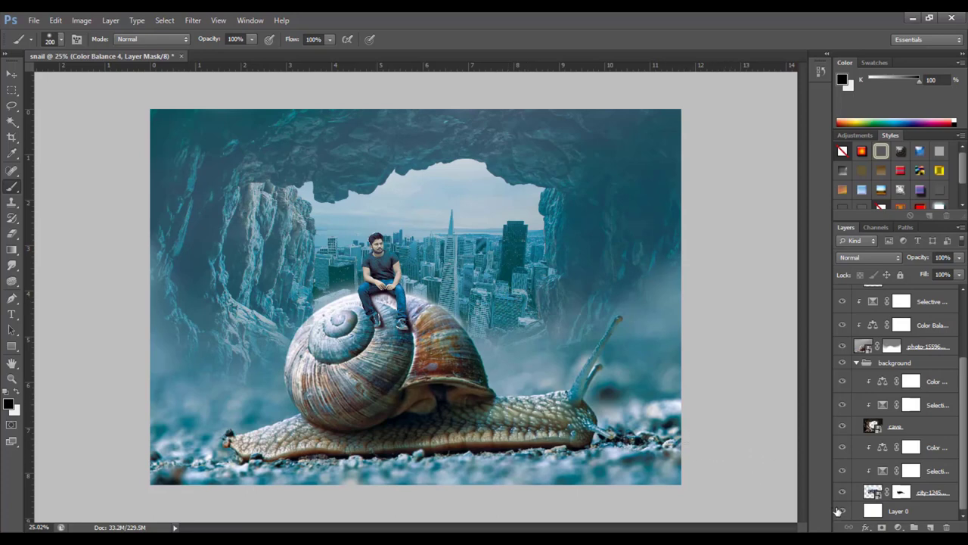
# Step: Create a new empty Layer 2 clipped above the city layer
pyautogui.click(843, 493)
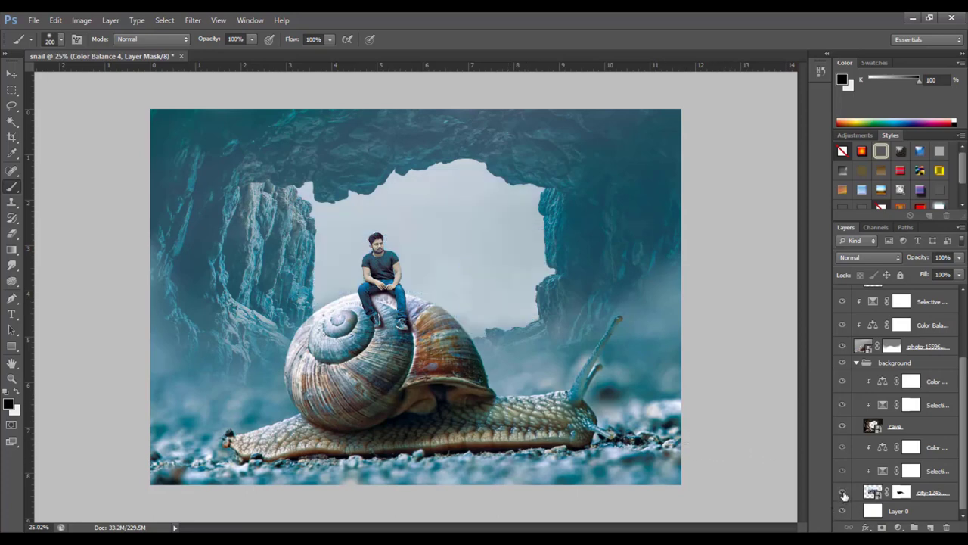
pyautogui.click(843, 493)
pyautogui.click(872, 493)
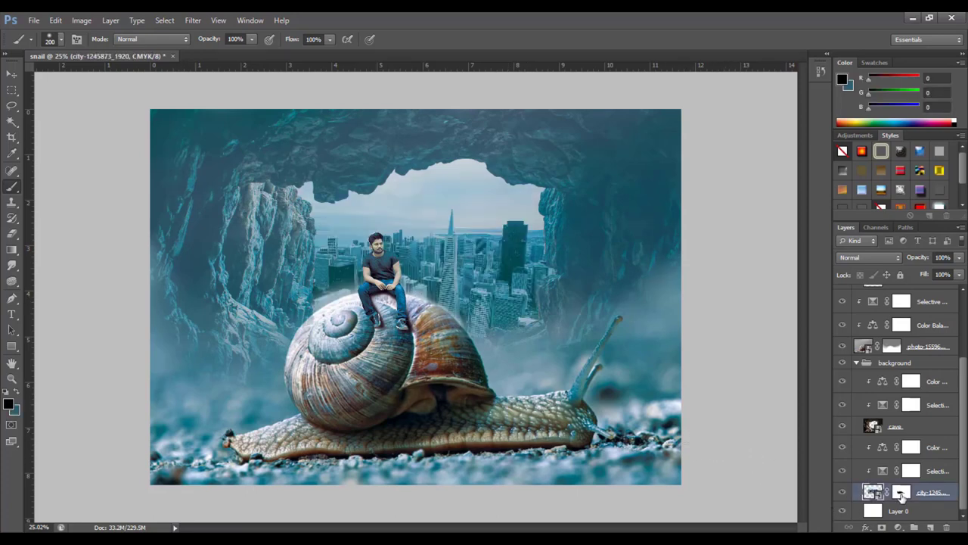
pyautogui.click(930, 527)
pyautogui.hotkey('ctrl', 'alt', 'g')
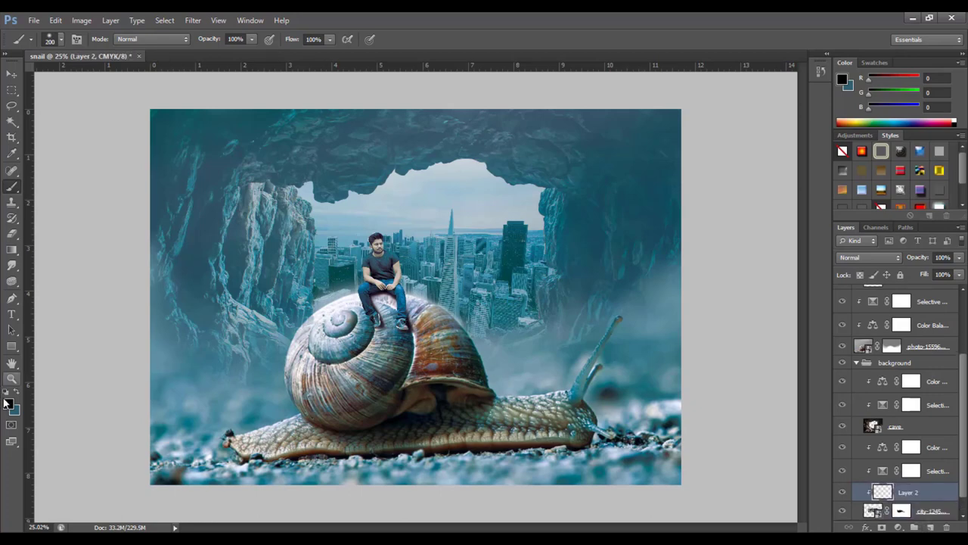
# Step: Set the foreground colour to the warm tan #c69773
pyautogui.click(9, 403)
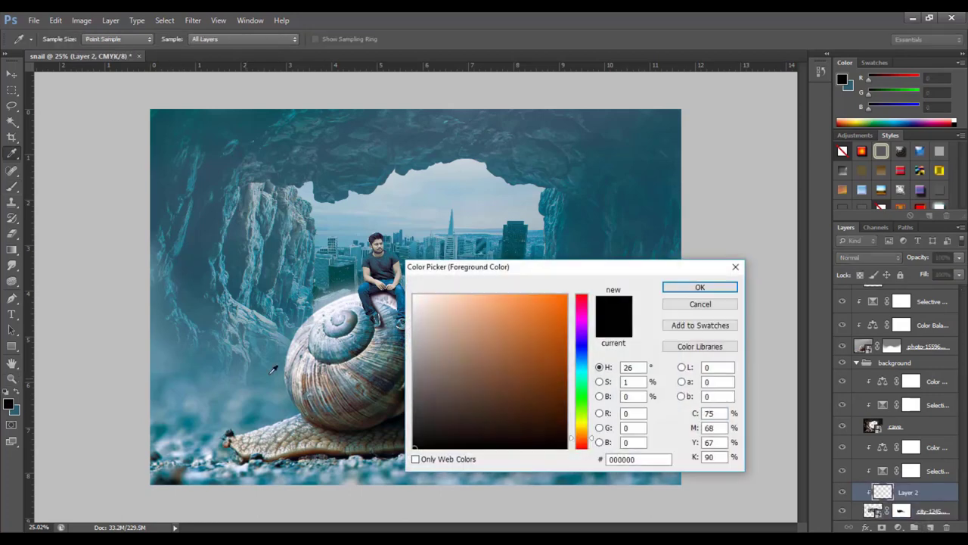
pyautogui.doubleClick(645, 458)
pyautogui.write('c6')
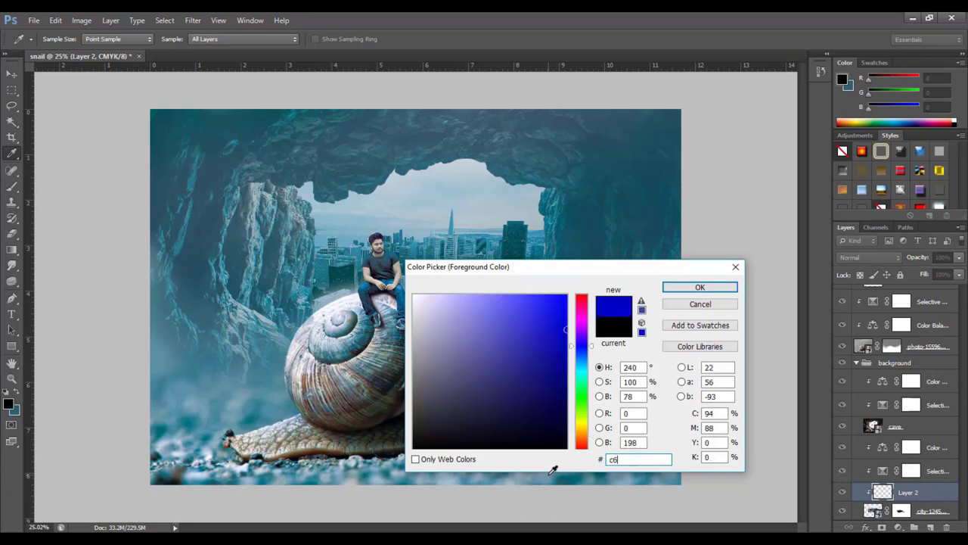
pyautogui.write('9')
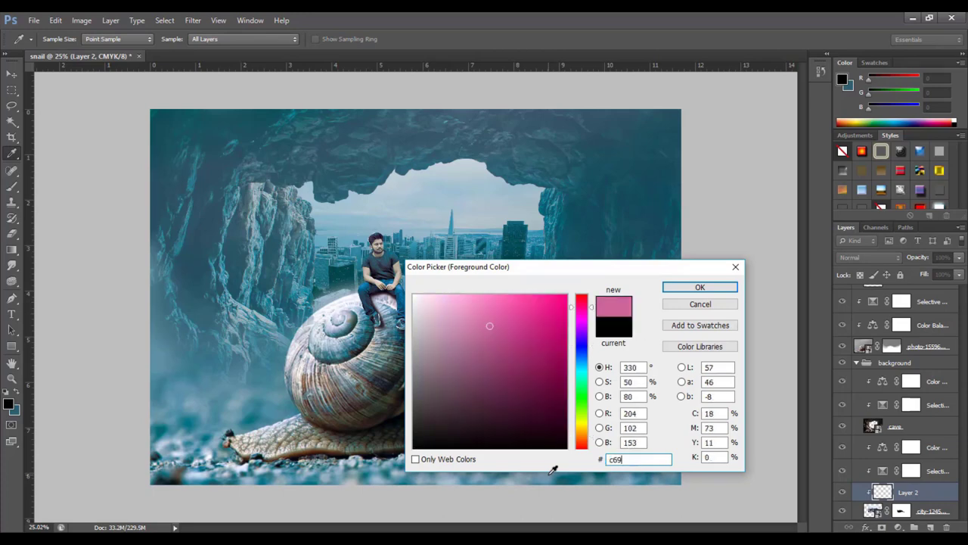
pyautogui.write('773')
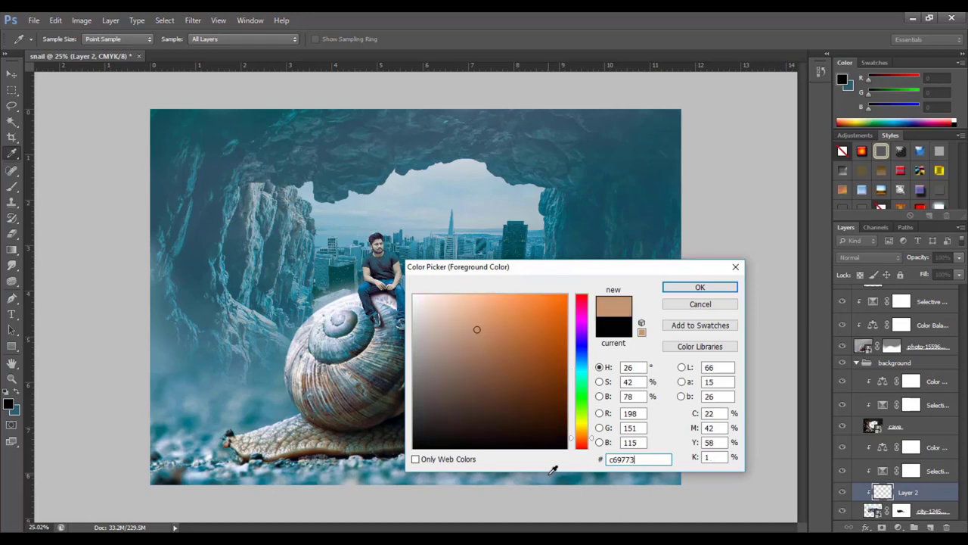
pyautogui.click(693, 287)
pyautogui.press('b')
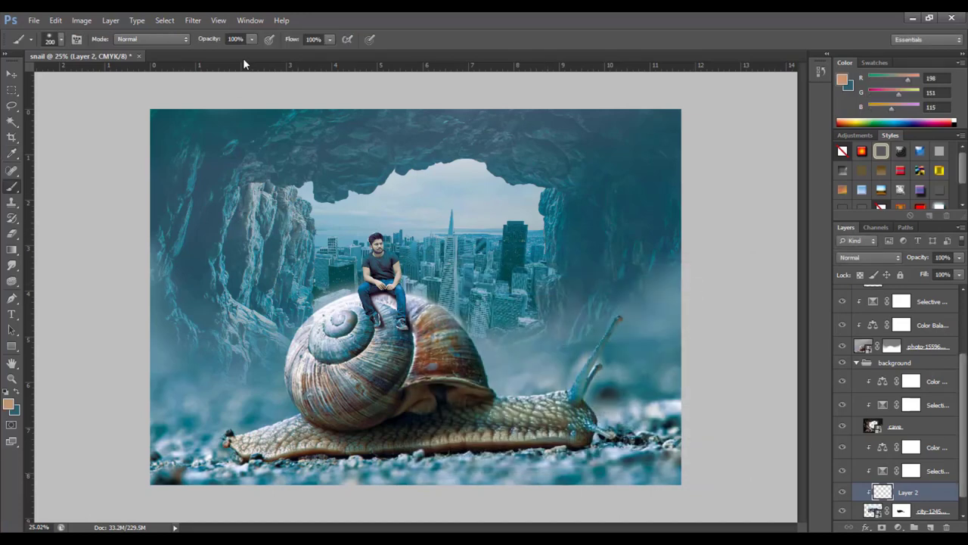
# Step: Paint tan strokes on Layer 2 from the man's head to the tower, blended in Soft Light
pyautogui.scroll(1, 346, 266)
pyautogui.scroll(1, 345, 267)
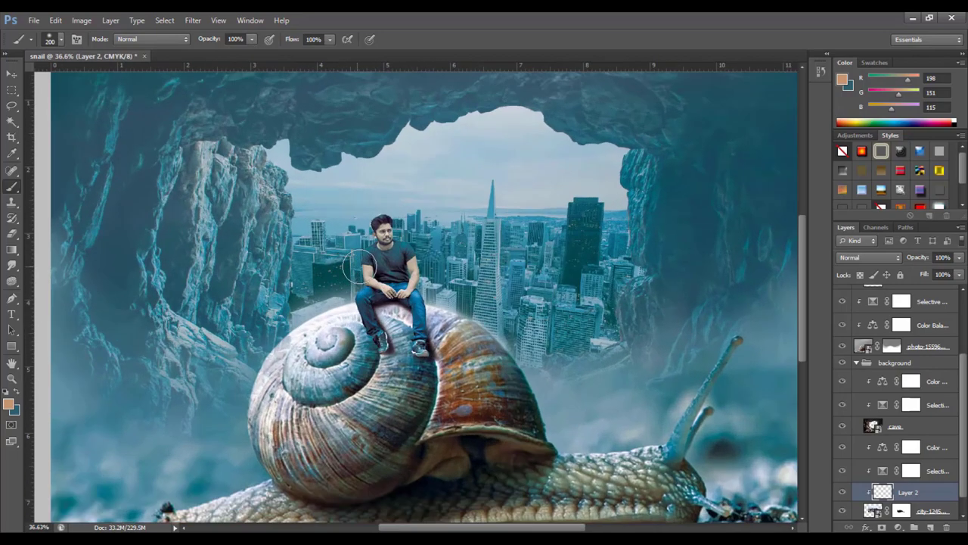
pyautogui.scroll(1, 352, 266)
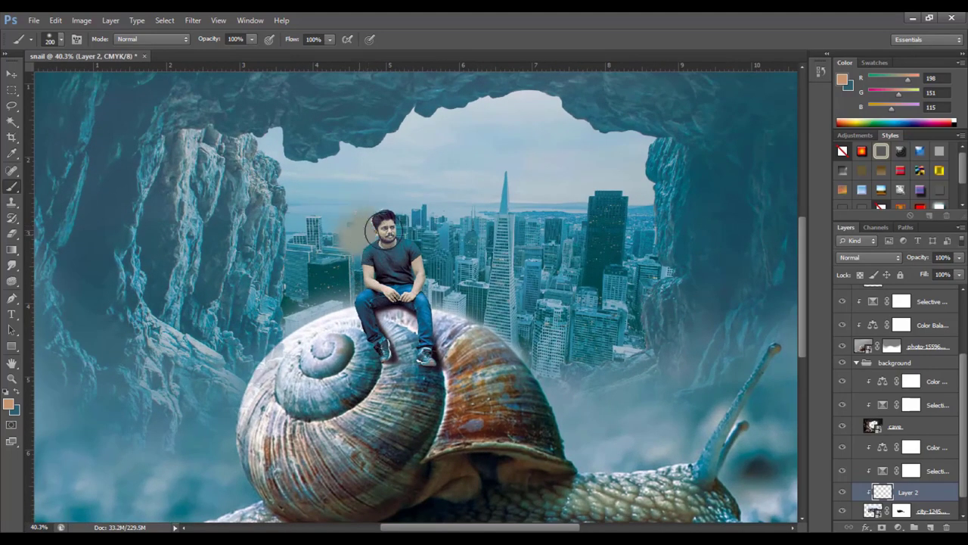
pyautogui.moveTo(351, 239)
pyautogui.mouseDown()
pyautogui.moveTo(378, 232)
pyautogui.moveTo(353, 286)
pyautogui.moveTo(359, 245)
pyautogui.moveTo(401, 198)
pyautogui.moveTo(333, 200)
pyautogui.moveTo(439, 245)
pyautogui.moveTo(465, 276)
pyautogui.moveTo(457, 299)
pyautogui.moveTo(499, 311)
pyautogui.mouseUp()
pyautogui.moveTo(415, 251)
pyautogui.mouseDown()
pyautogui.moveTo(468, 227)
pyautogui.moveTo(492, 234)
pyautogui.moveTo(480, 276)
pyautogui.mouseUp()
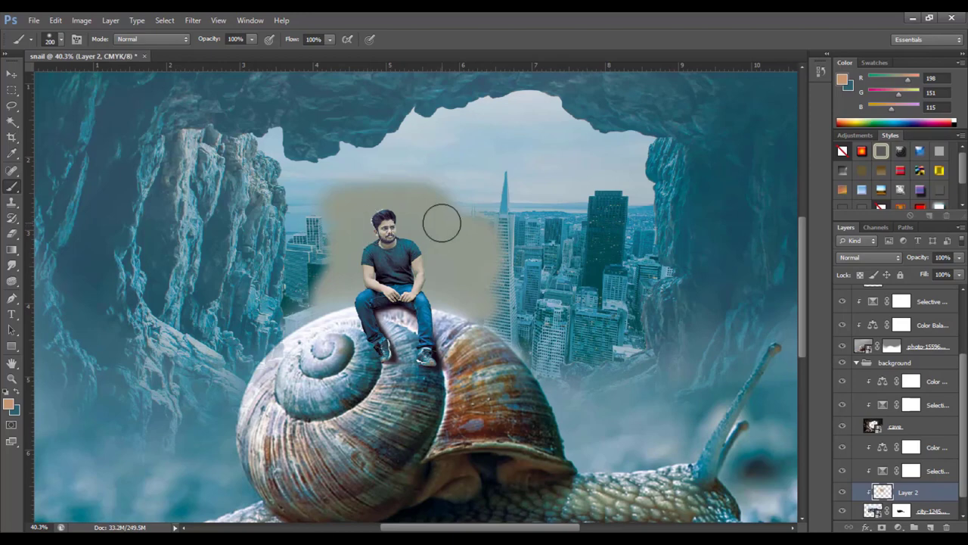
pyautogui.click(899, 260)
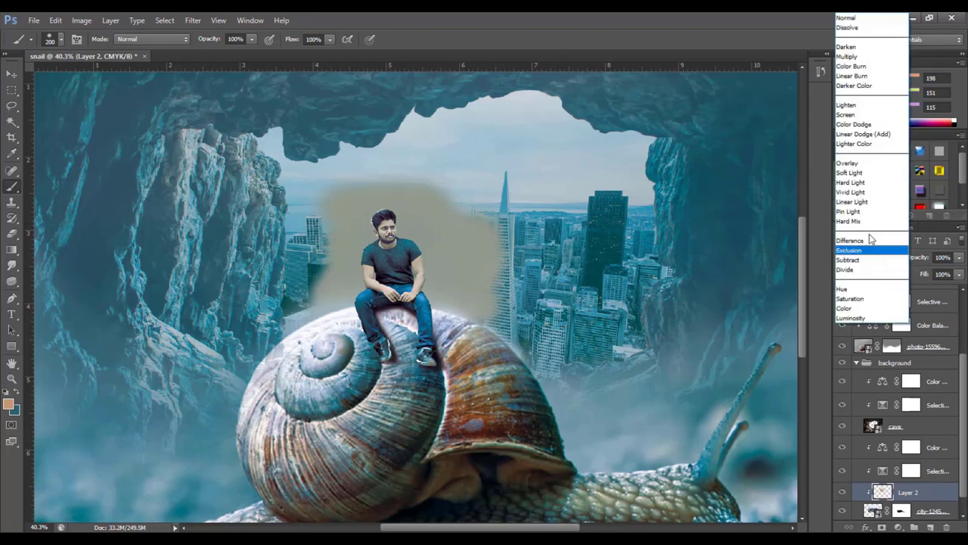
pyautogui.click(854, 173)
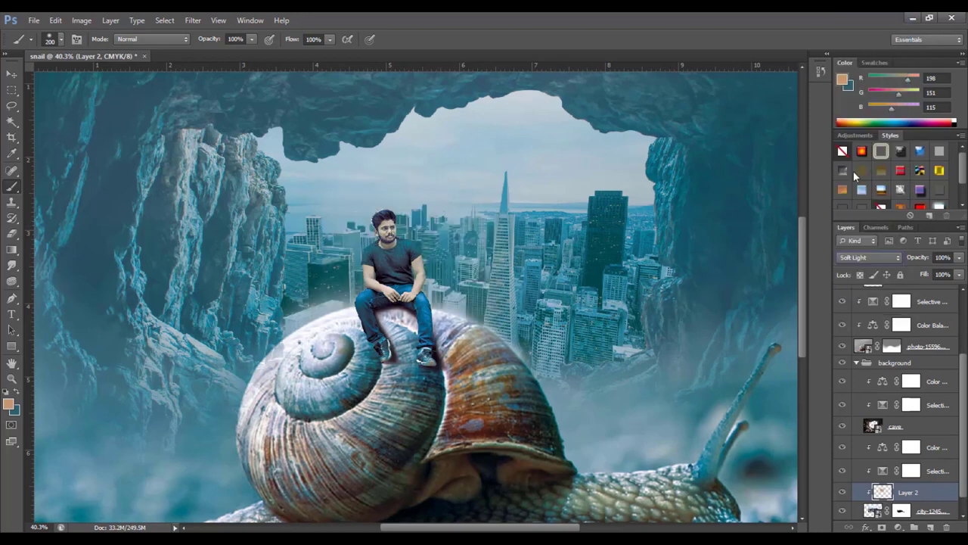
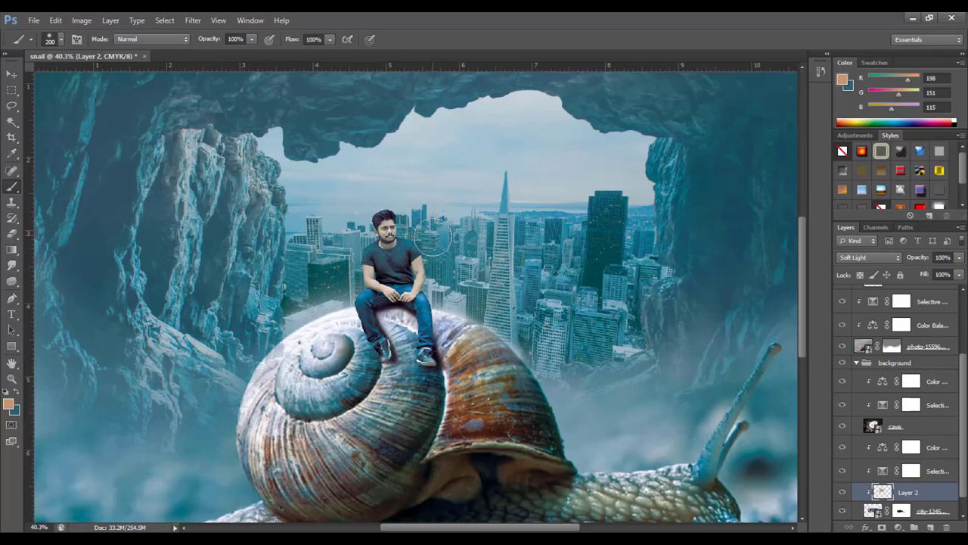
# Step: Try Overlay blending on Layer 2, then return it to Soft Light
pyautogui.scroll(-2, 417, 247)
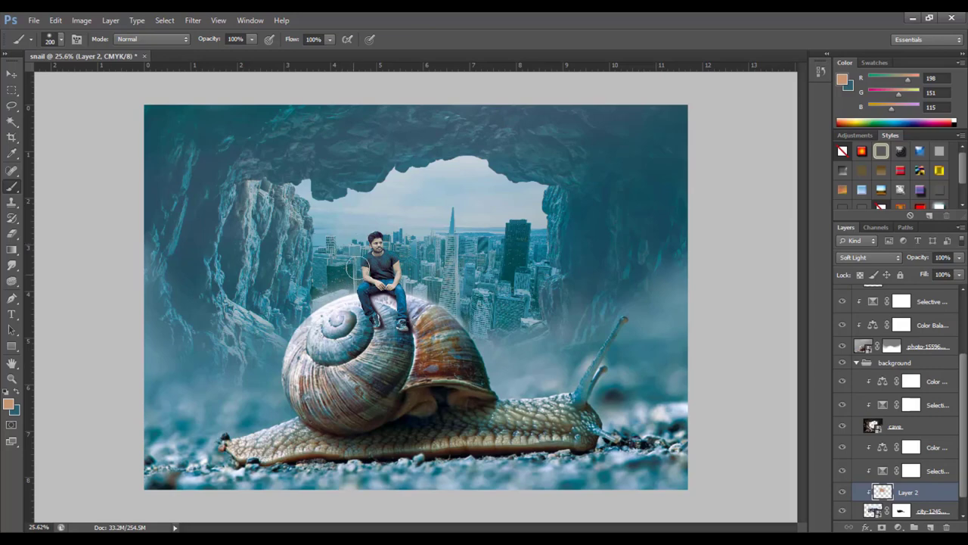
pyautogui.scroll(2, 469, 258)
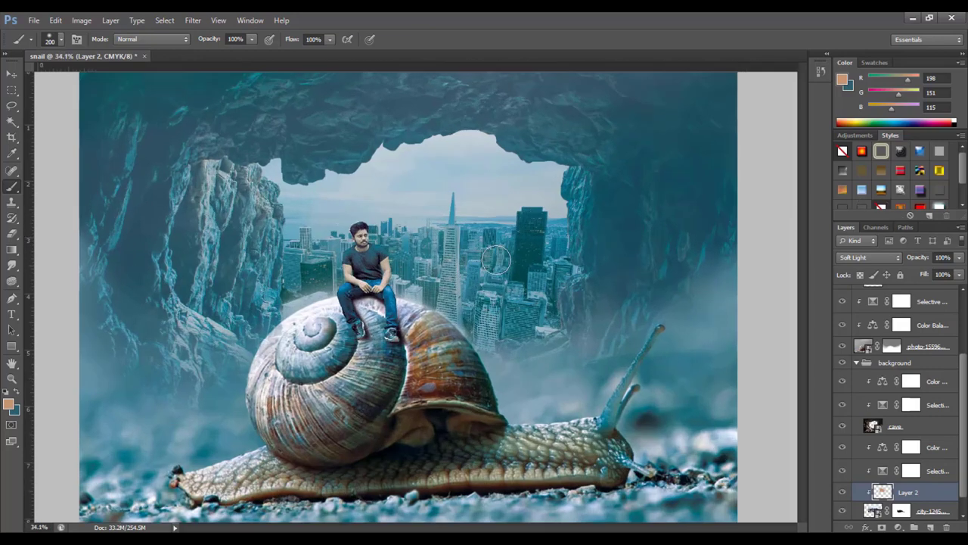
pyautogui.scroll(1, 469, 259)
pyautogui.click(897, 261)
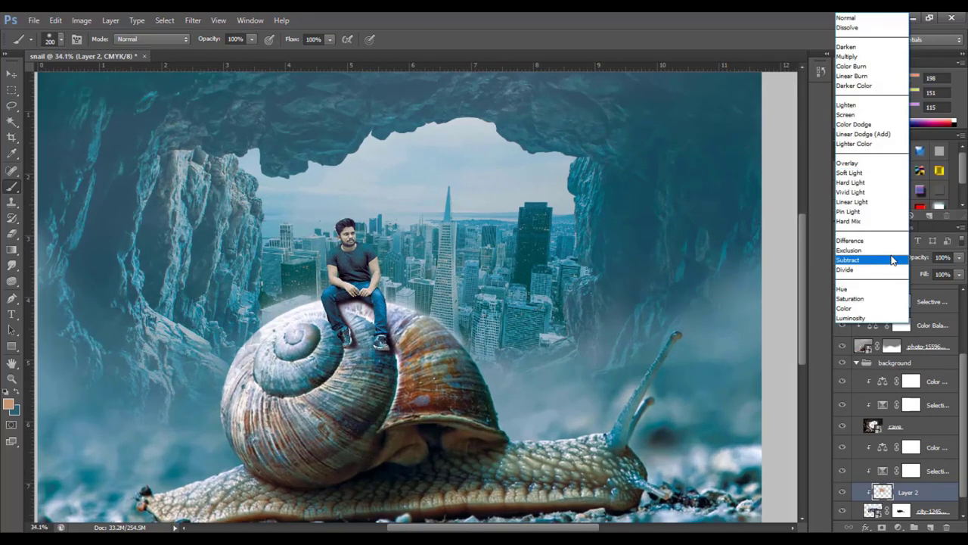
pyautogui.click(856, 169)
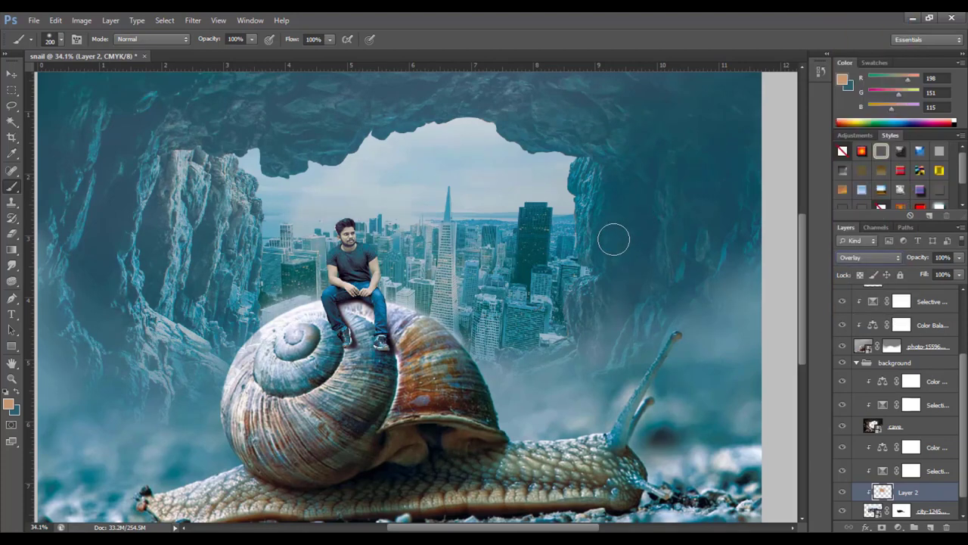
pyautogui.scroll(-2, 560, 268)
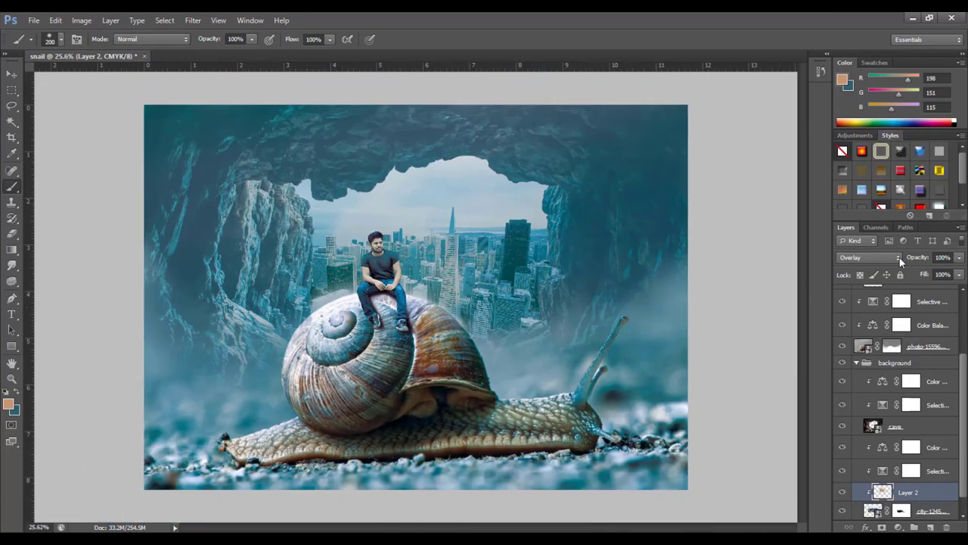
pyautogui.click(900, 261)
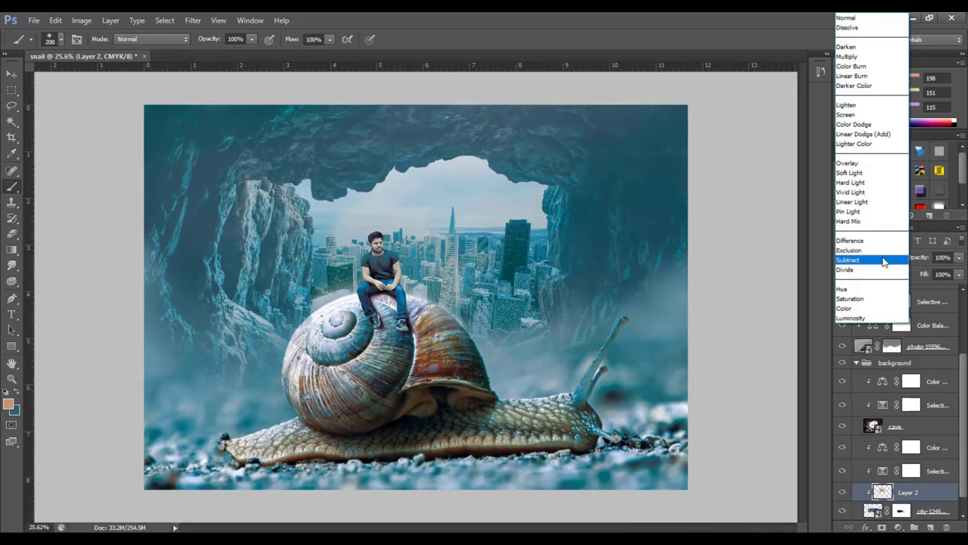
pyautogui.click(850, 174)
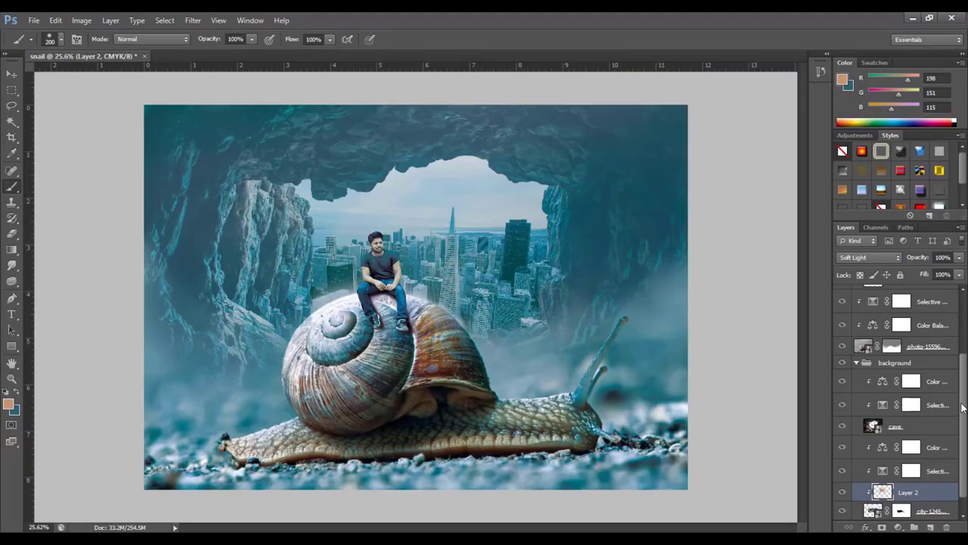
# Step: Add a new layer inside the model group and set the foreground colour to black
pyautogui.moveTo(963, 412); pyautogui.dragTo(963, 340)
pyautogui.click(907, 291)
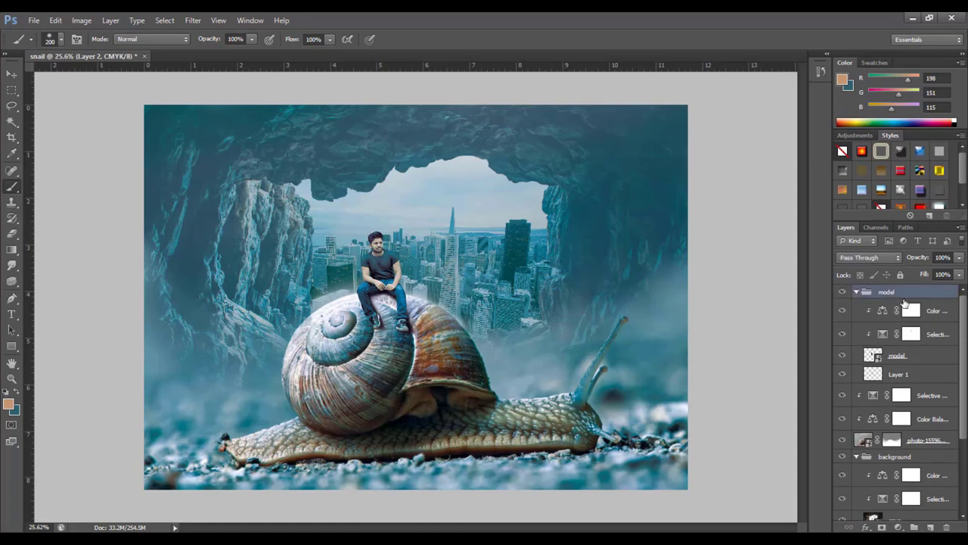
pyautogui.click(931, 527)
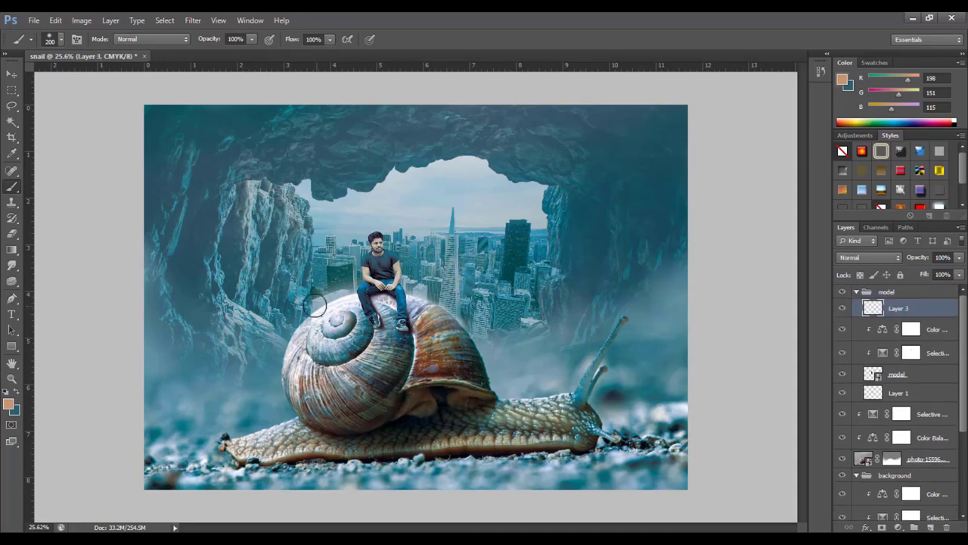
pyautogui.click(10, 407)
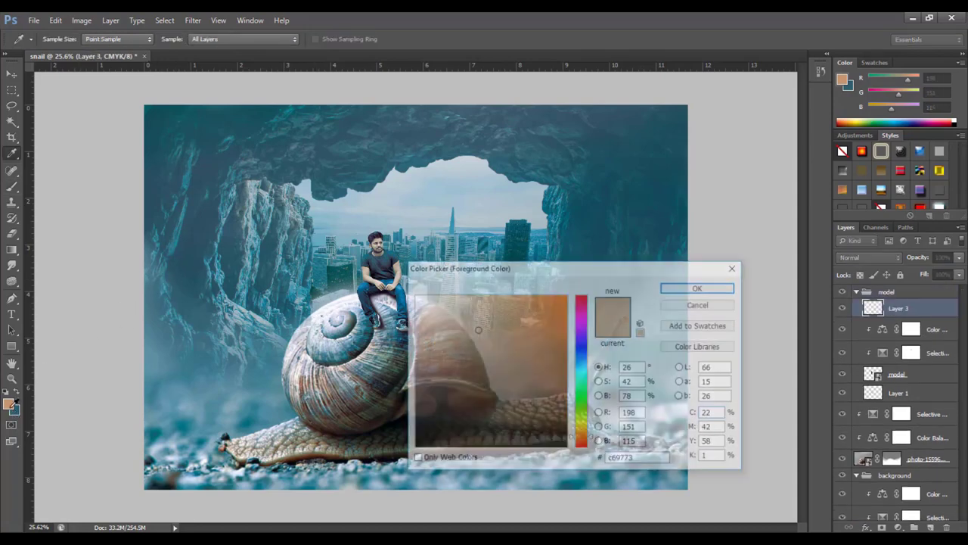
pyautogui.moveTo(437, 437); pyautogui.dragTo(412, 447)
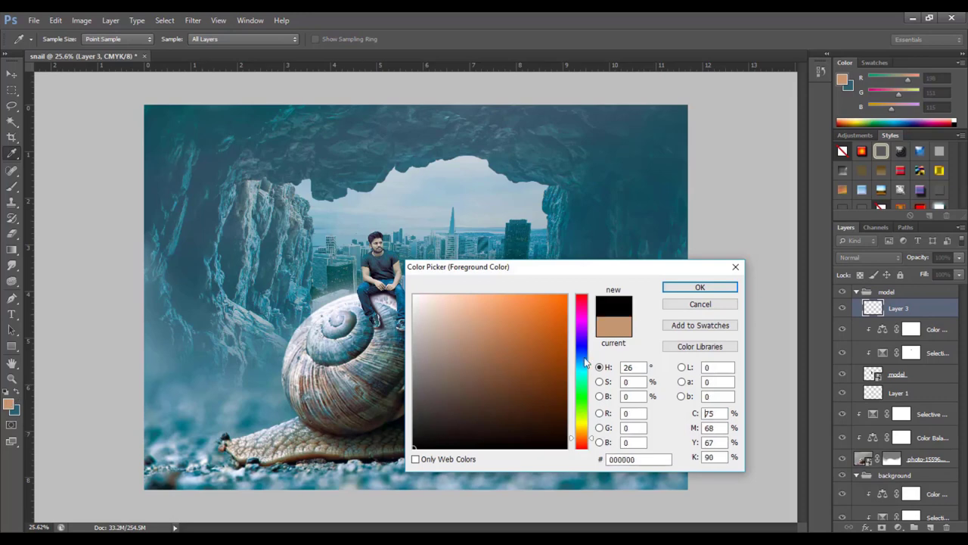
pyautogui.click(690, 292)
# Step: Brush black into the top-left corner and along the top edge, lowering opacity to 22%
pyautogui.press('b')
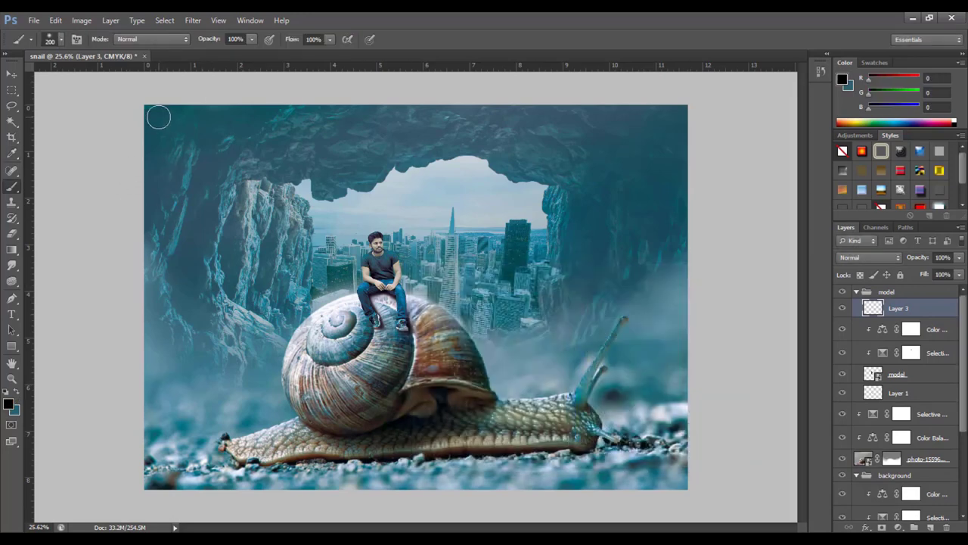
pyautogui.click(158, 115)
pyautogui.moveTo(156, 110)
pyautogui.mouseDown()
pyautogui.moveTo(181, 99)
pyautogui.moveTo(159, 132)
pyautogui.moveTo(186, 108)
pyautogui.moveTo(224, 111)
pyautogui.moveTo(158, 139)
pyautogui.moveTo(147, 156)
pyautogui.moveTo(255, 104)
pyautogui.moveTo(438, 102)
pyautogui.moveTo(196, 112)
pyautogui.mouseUp()
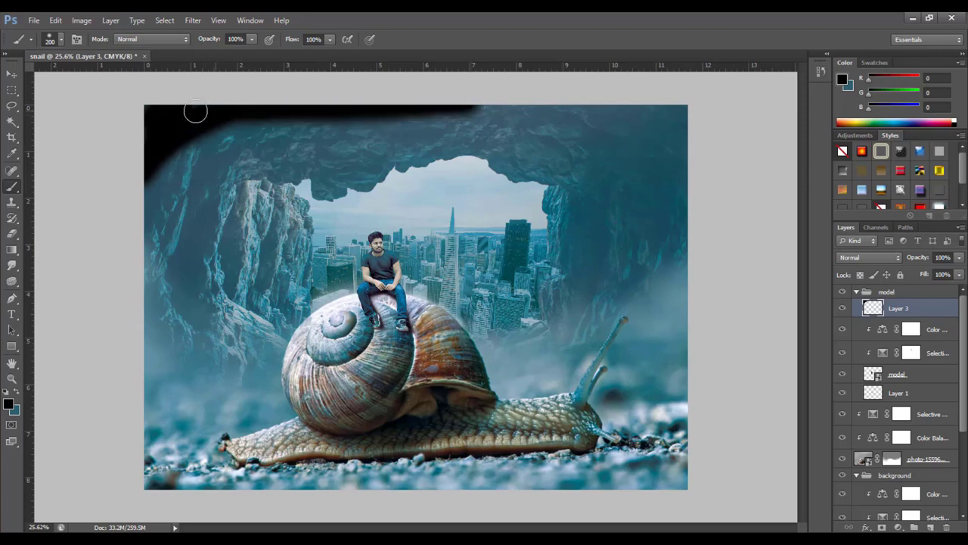
pyautogui.moveTo(444, 96)
pyautogui.mouseDown()
pyautogui.moveTo(507, 102)
pyautogui.moveTo(423, 110)
pyautogui.moveTo(627, 104)
pyautogui.moveTo(678, 113)
pyautogui.moveTo(581, 113)
pyautogui.mouseUp()
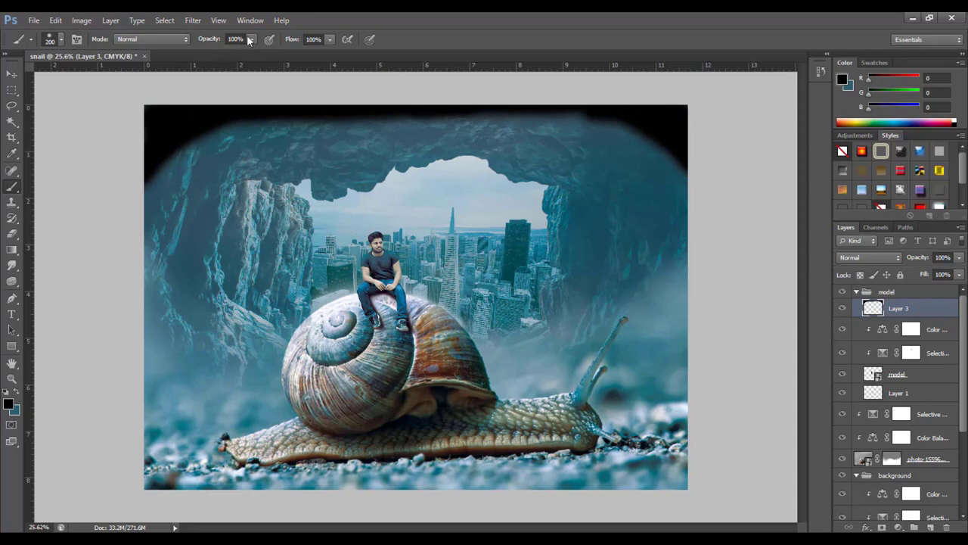
pyautogui.moveTo(202, 55); pyautogui.dragTo(204, 54)
# Step: At 19% brush opacity, softly darken the upper-left edge and the cave's left rock face
pyautogui.click(326, 40)
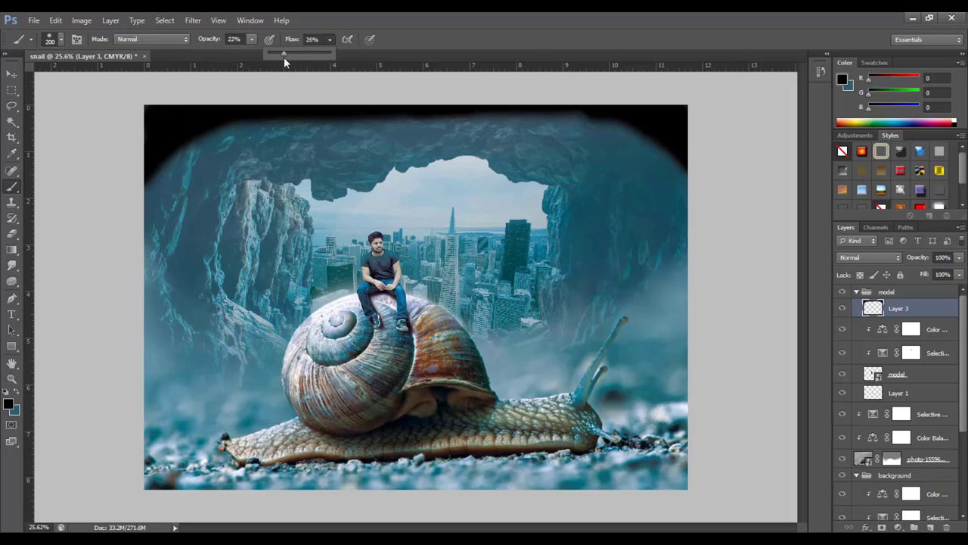
pyautogui.click(250, 40)
pyautogui.moveTo(250, 55); pyautogui.dragTo(247, 55)
pyautogui.moveTo(169, 152); pyautogui.dragTo(180, 170)
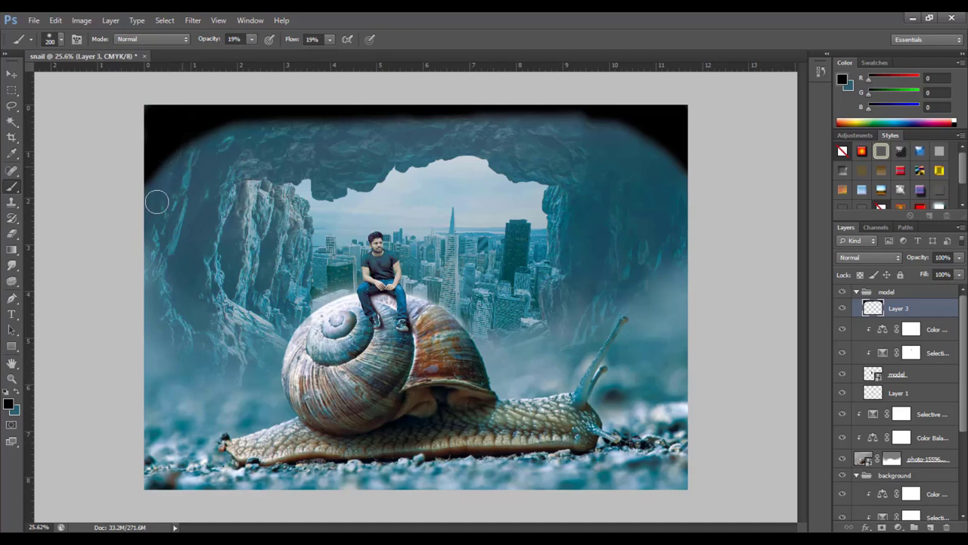
pyautogui.moveTo(157, 201)
pyautogui.mouseDown()
pyautogui.moveTo(182, 184)
pyautogui.moveTo(188, 156)
pyautogui.moveTo(158, 201)
pyautogui.moveTo(162, 167)
pyautogui.moveTo(166, 188)
pyautogui.moveTo(135, 168)
pyautogui.moveTo(156, 188)
pyautogui.moveTo(151, 196)
pyautogui.moveTo(210, 119)
pyautogui.moveTo(196, 212)
pyautogui.moveTo(245, 140)
pyautogui.moveTo(237, 159)
pyautogui.moveTo(252, 162)
pyautogui.moveTo(262, 138)
pyautogui.moveTo(288, 123)
pyautogui.moveTo(248, 129)
pyautogui.moveTo(160, 222)
pyautogui.mouseUp()
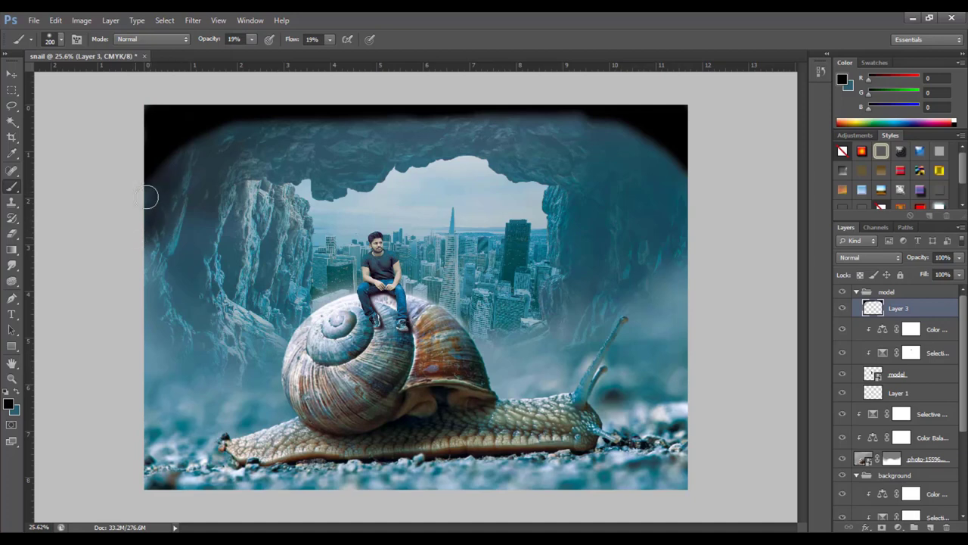
pyautogui.moveTo(149, 197)
pyautogui.mouseDown()
pyautogui.moveTo(194, 199)
pyautogui.moveTo(164, 247)
pyautogui.moveTo(151, 203)
pyautogui.moveTo(170, 182)
pyautogui.moveTo(158, 273)
pyautogui.moveTo(175, 280)
pyautogui.moveTo(164, 283)
pyautogui.moveTo(193, 274)
pyautogui.moveTo(213, 213)
pyautogui.moveTo(201, 260)
pyautogui.moveTo(186, 272)
pyautogui.moveTo(205, 191)
pyautogui.moveTo(268, 126)
pyautogui.moveTo(274, 140)
pyautogui.moveTo(346, 121)
pyautogui.moveTo(428, 136)
pyautogui.moveTo(399, 129)
pyautogui.moveTo(590, 127)
pyautogui.moveTo(642, 143)
pyautogui.moveTo(653, 160)
pyautogui.mouseUp()
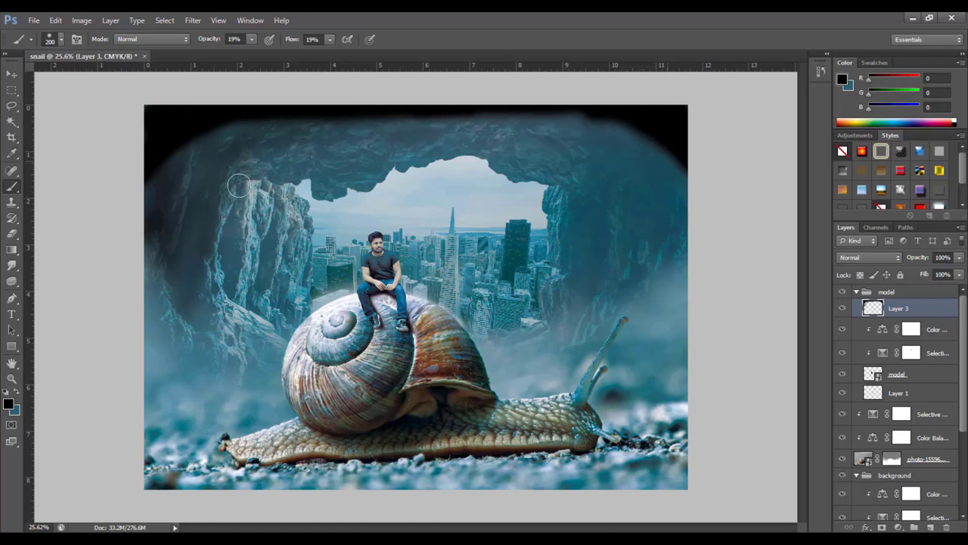
# Step: Set brush flow to about 33% and darken the upper-right edge, cave ceiling and top-left corner
pyautogui.click(253, 39)
pyautogui.click(329, 39)
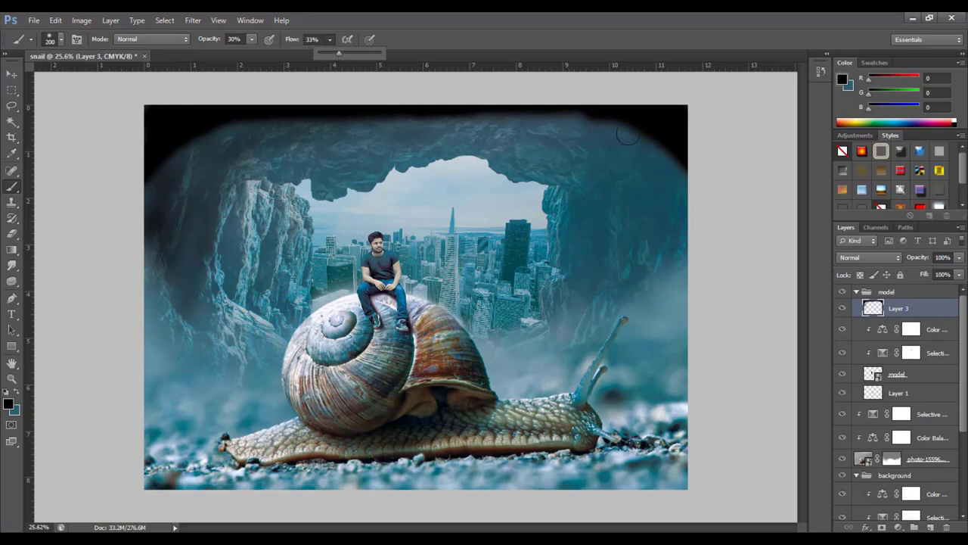
pyautogui.click(630, 137)
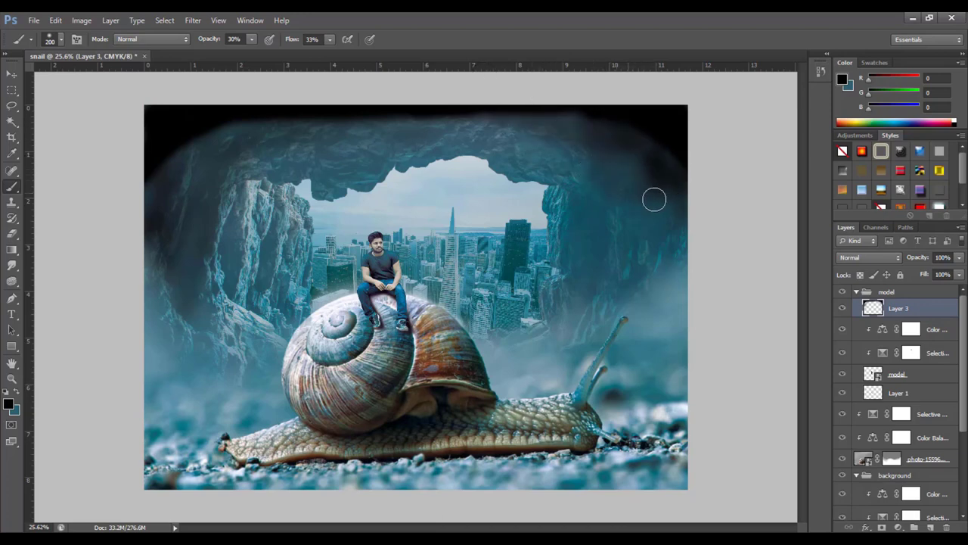
pyautogui.moveTo(654, 199)
pyautogui.mouseDown()
pyautogui.moveTo(681, 216)
pyautogui.moveTo(633, 249)
pyautogui.moveTo(662, 226)
pyautogui.mouseUp()
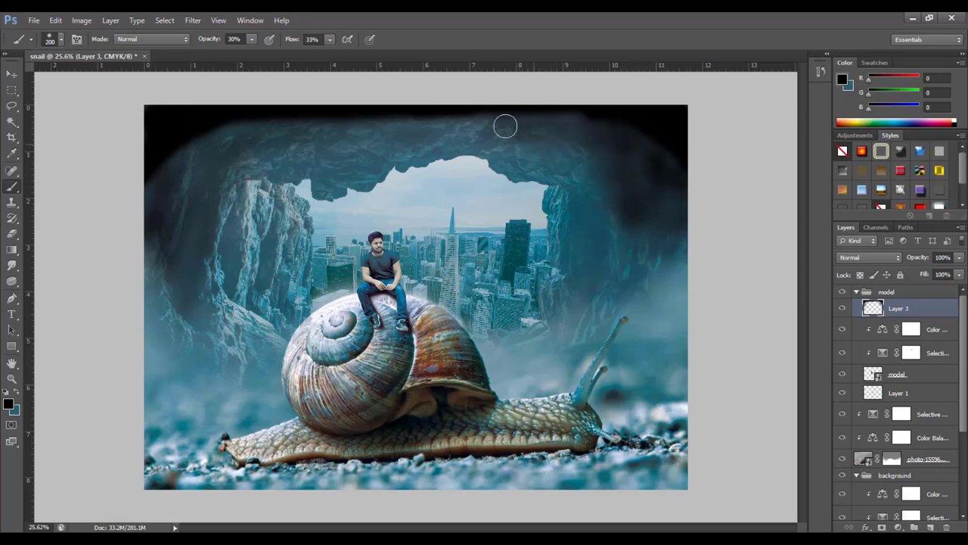
pyautogui.moveTo(553, 145); pyautogui.dragTo(466, 124)
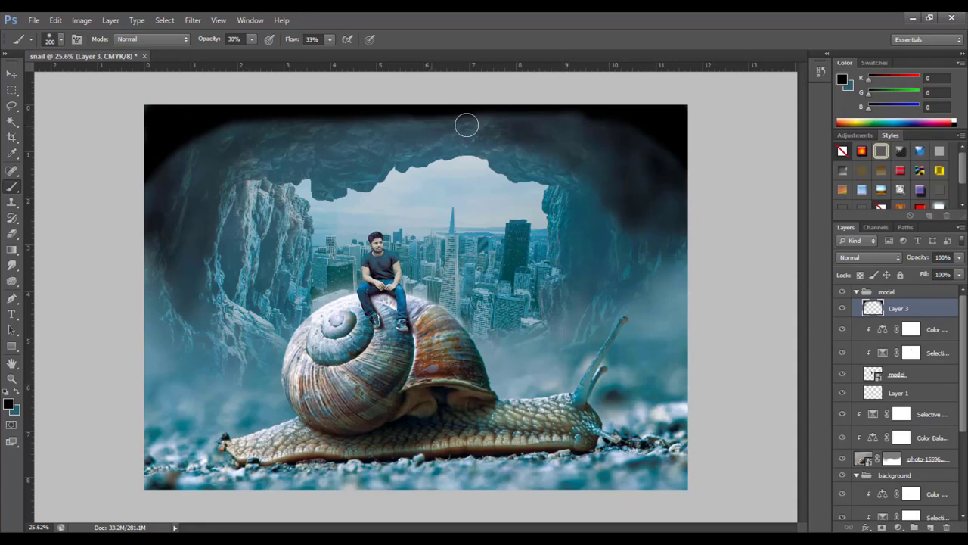
pyautogui.moveTo(253, 101)
pyautogui.mouseDown()
pyautogui.moveTo(138, 189)
pyautogui.moveTo(319, 121)
pyautogui.moveTo(298, 138)
pyautogui.moveTo(400, 126)
pyautogui.moveTo(205, 144)
pyautogui.moveTo(156, 164)
pyautogui.moveTo(366, 139)
pyautogui.moveTo(575, 137)
pyautogui.moveTo(625, 162)
pyautogui.moveTo(675, 153)
pyautogui.moveTo(598, 130)
pyautogui.mouseUp()
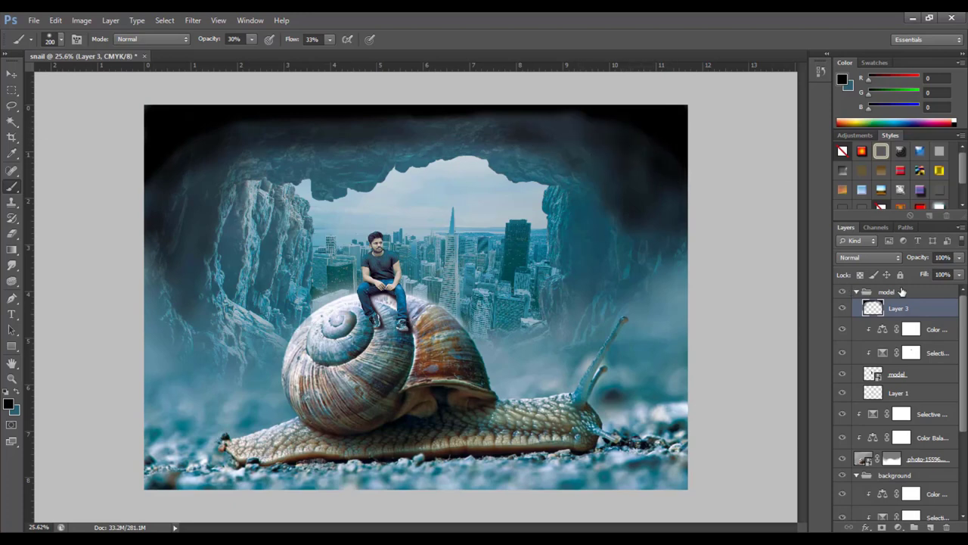
# Step: Blend Layer 3 in Soft Light, zoom out, and softly darken the left edge
pyautogui.click(900, 258)
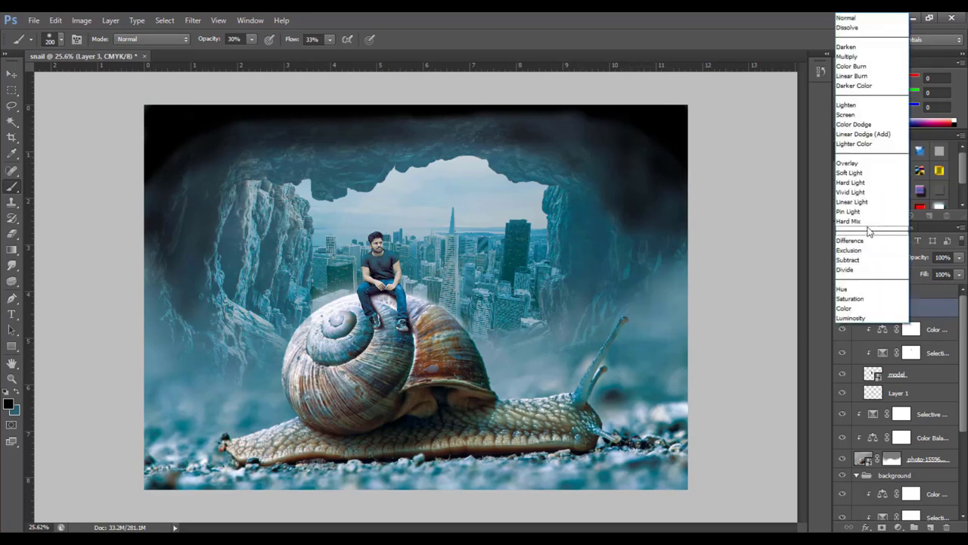
pyautogui.click(849, 173)
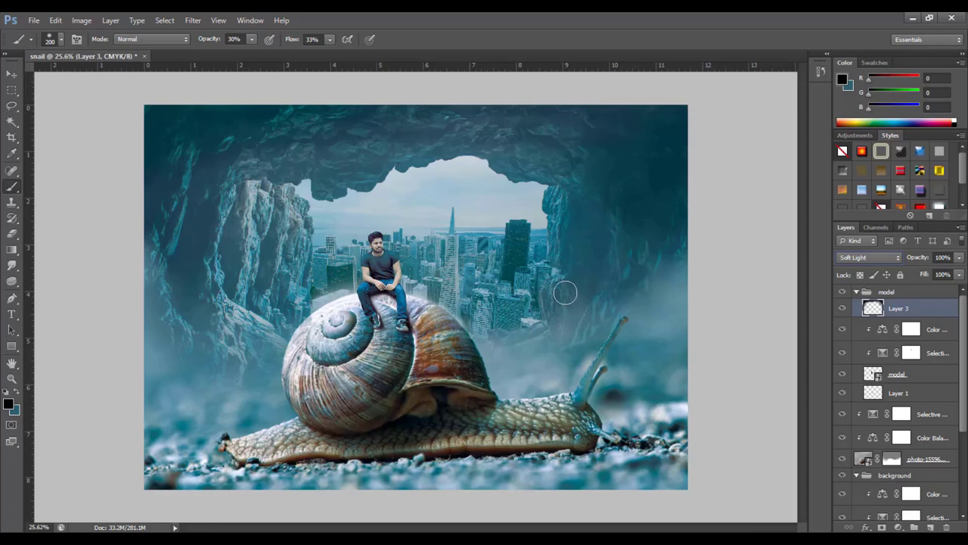
pyautogui.hotkey('ctrl', '-')
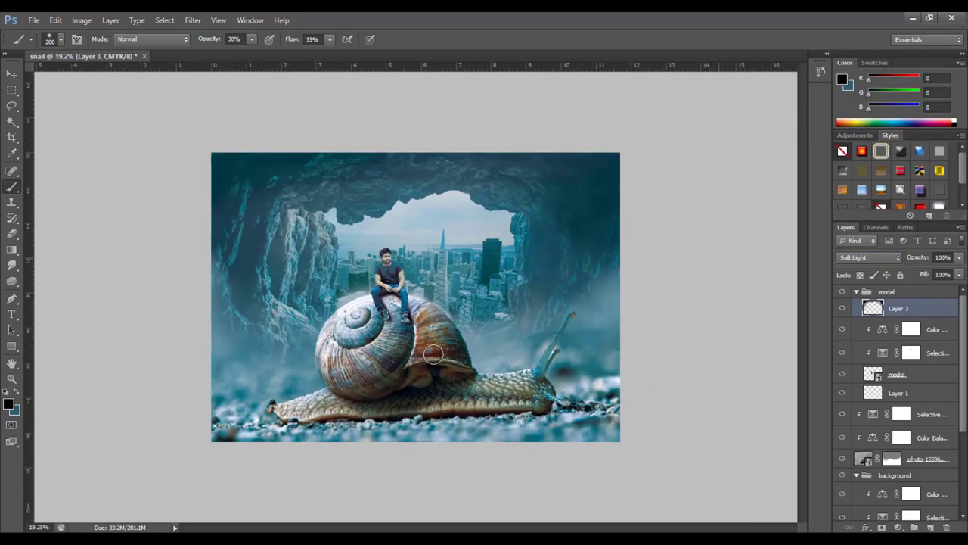
pyautogui.moveTo(232, 175); pyautogui.dragTo(221, 169)
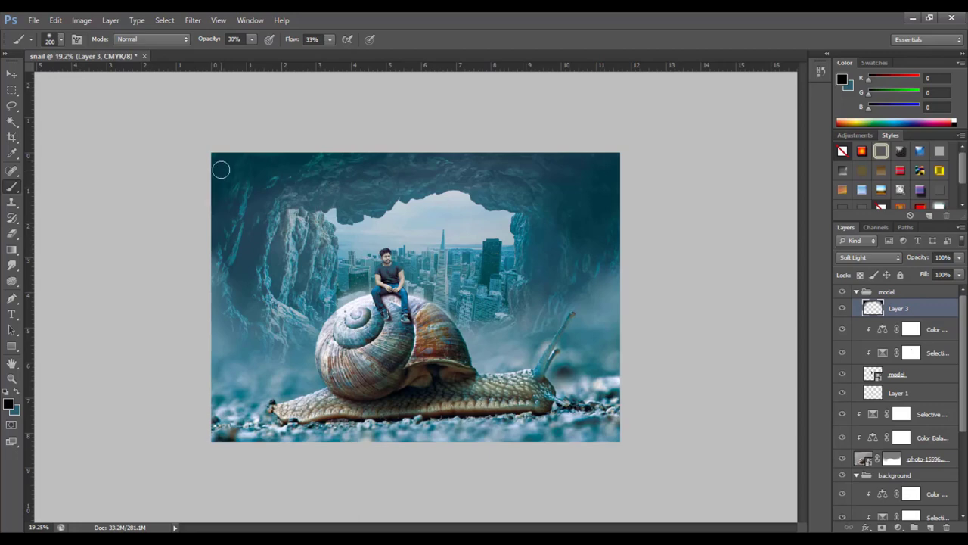